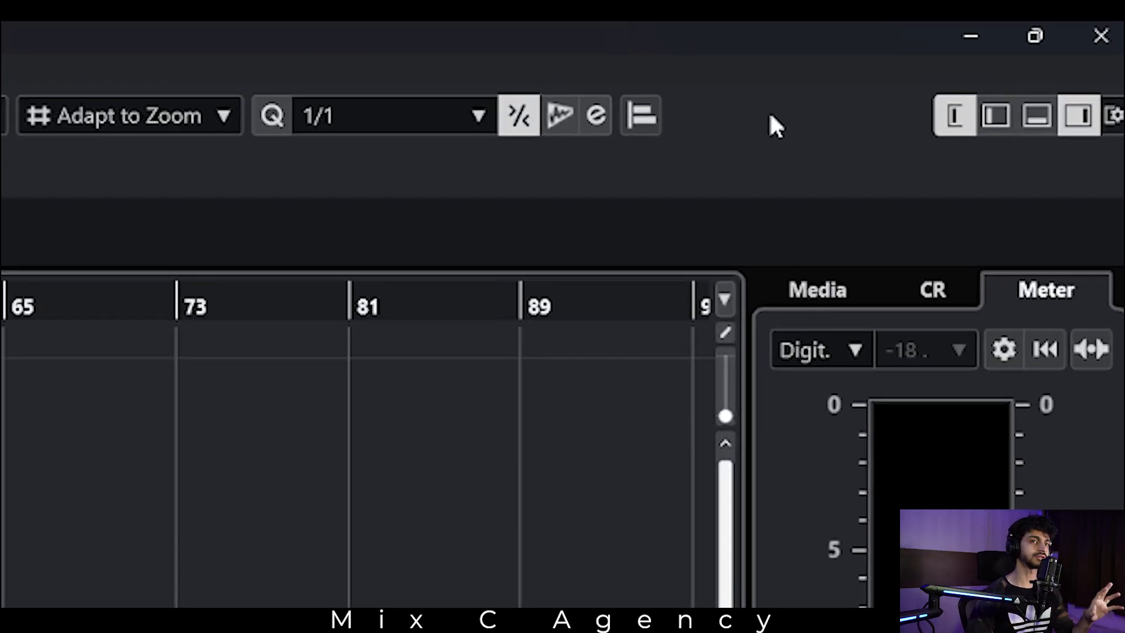
# Try showing Constrain Delay Compensation and Markers in the project toolbar, hiding each one again.
pyautogui.rightClick(769, 111)
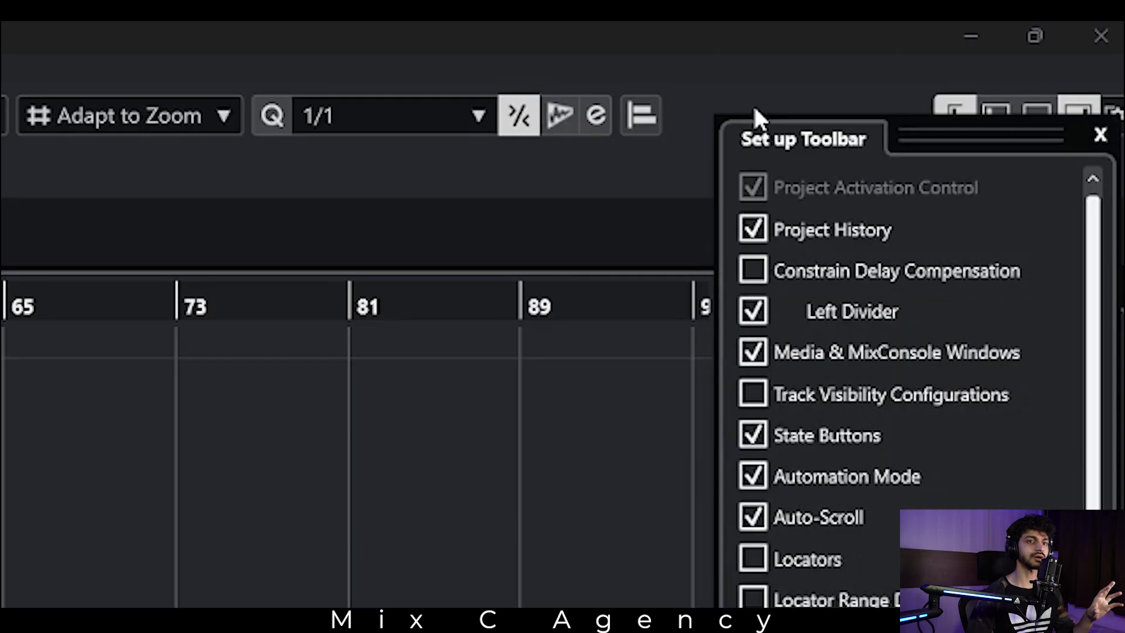
pyautogui.click(753, 270)
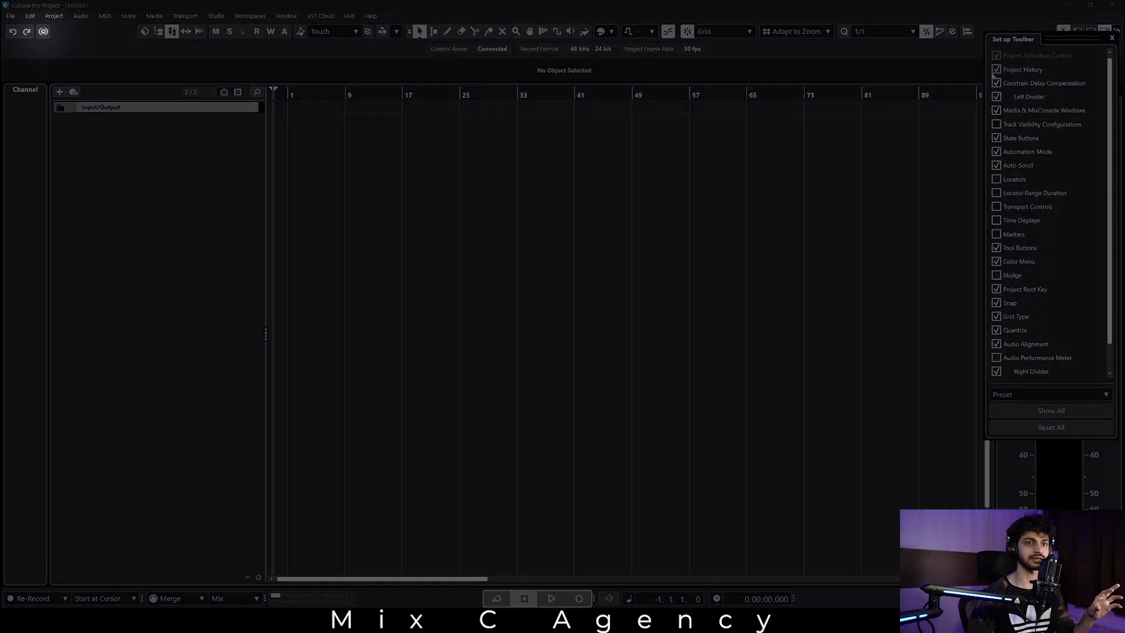
pyautogui.click(996, 83)
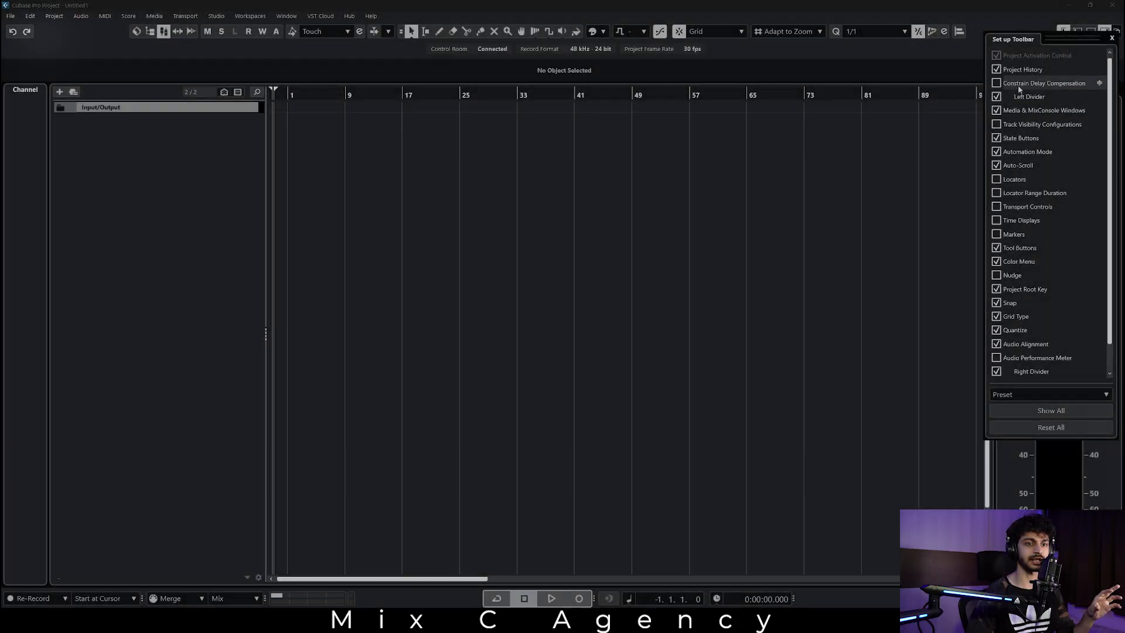
pyautogui.click(1024, 235)
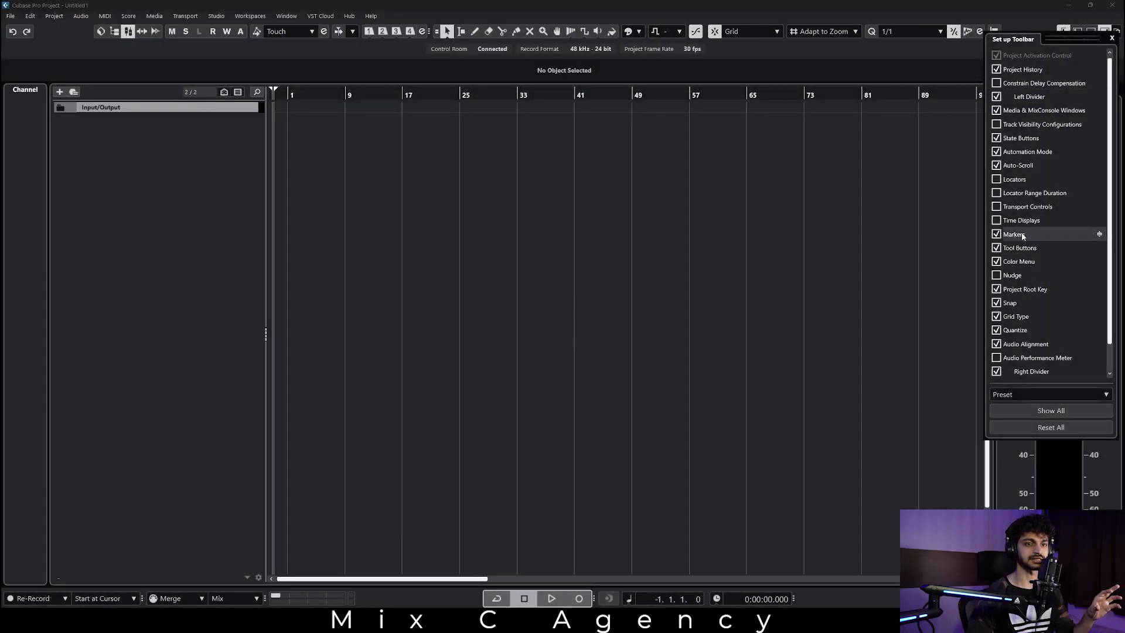
pyautogui.click(1026, 222)
pyautogui.click(1026, 222)
pyautogui.click(1025, 234)
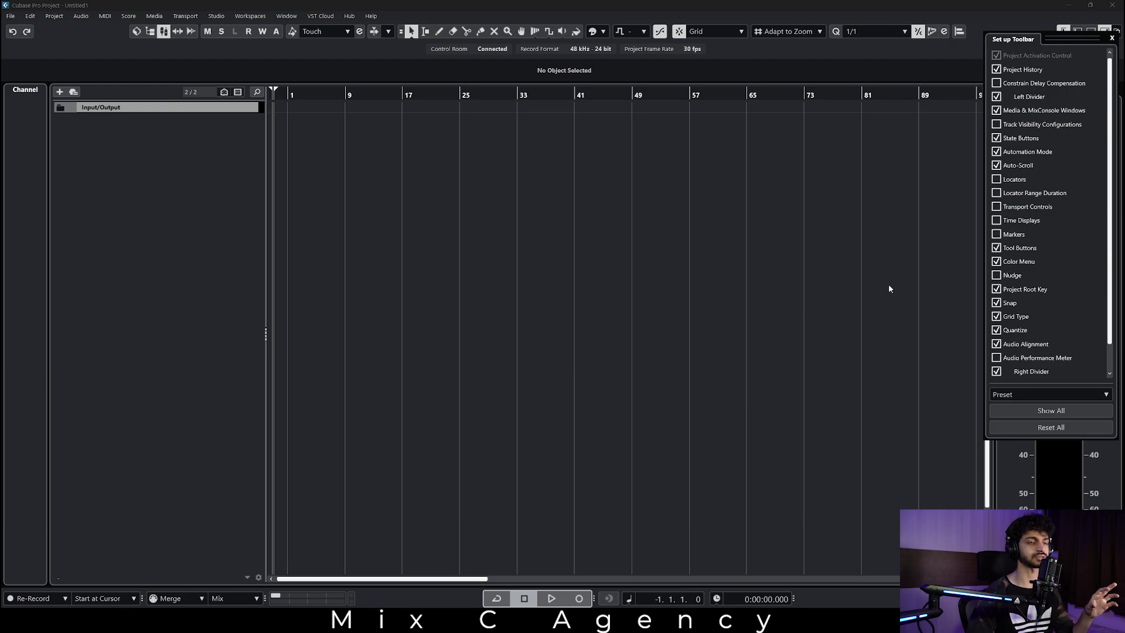
pyautogui.click(879, 284)
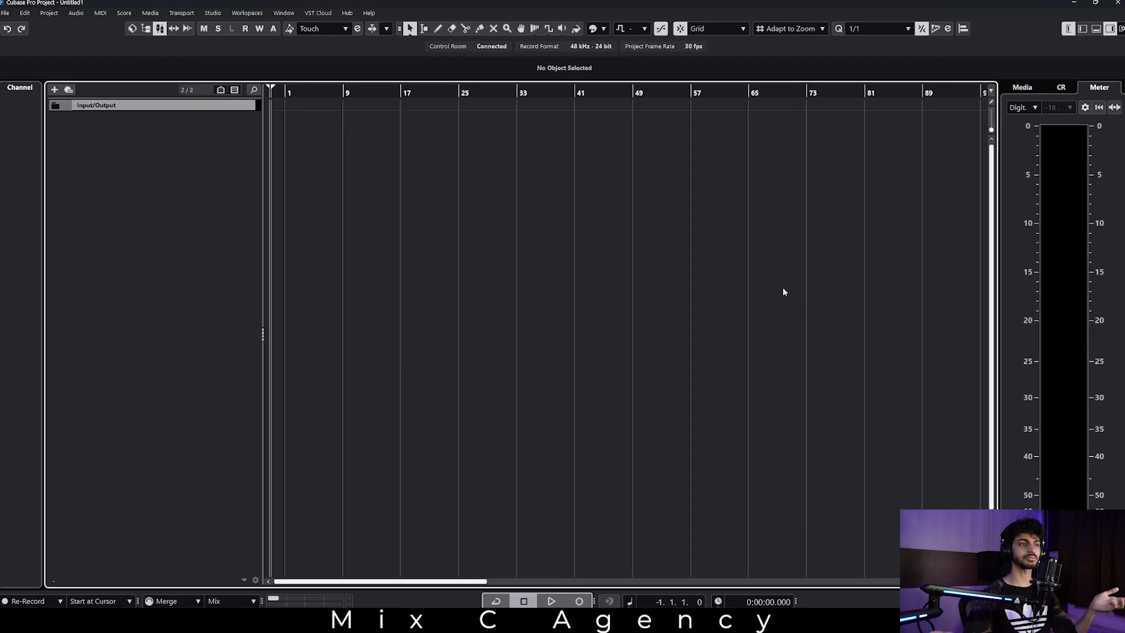
pyautogui.click(5, 13)
pyautogui.click(24, 13)
pyautogui.click(4, 13)
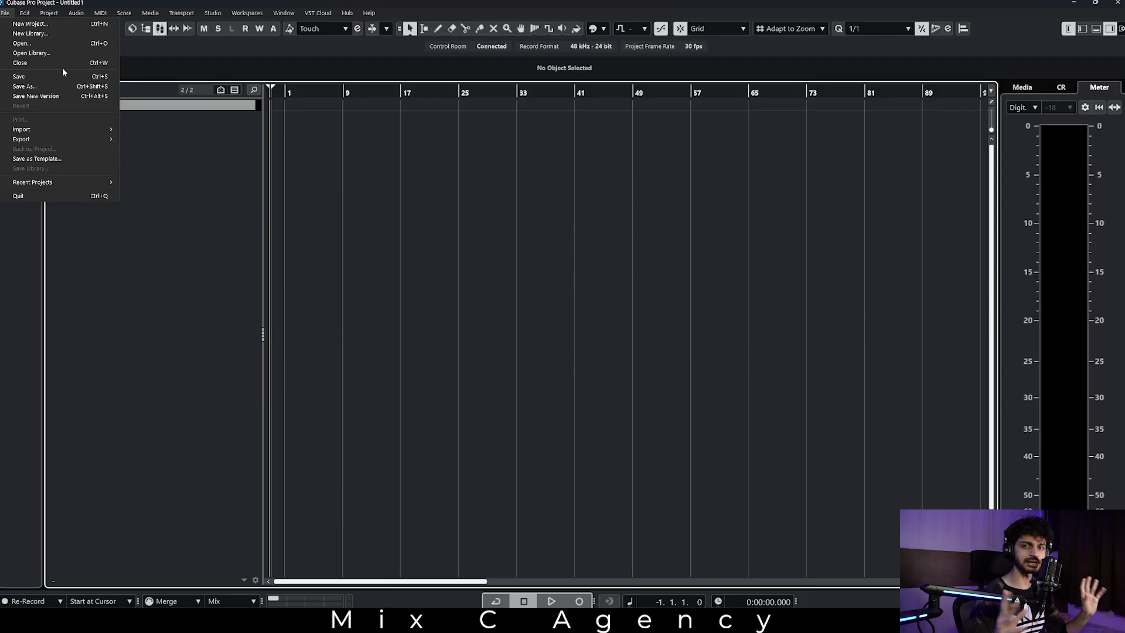
pyautogui.press('Escape')
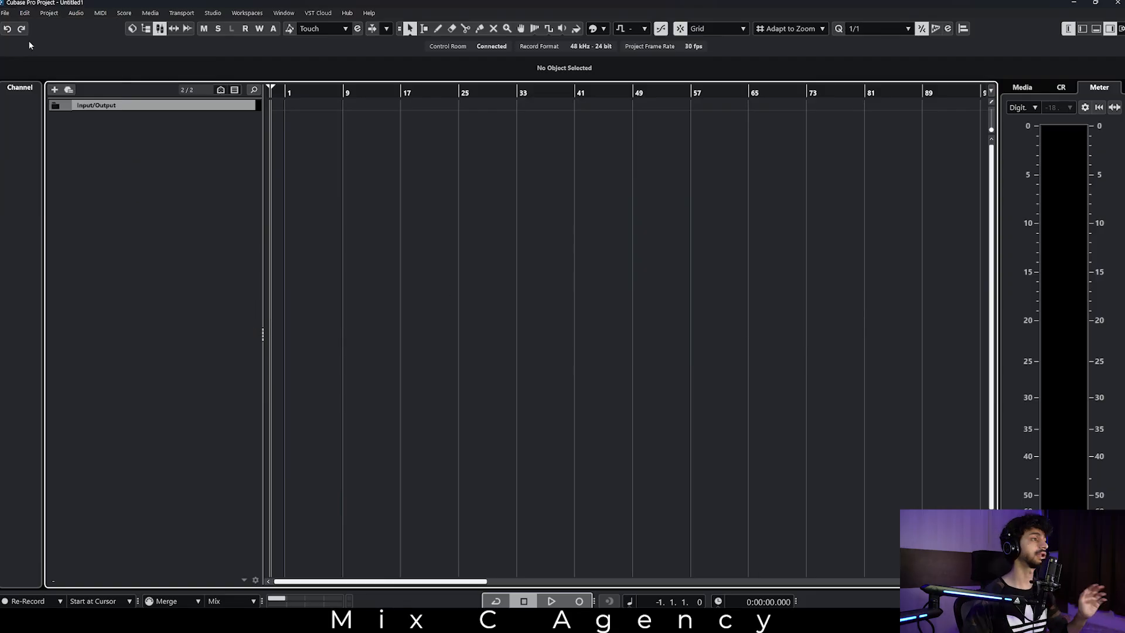
# Open Audio Connections and examine the input bus and the Control Room's Monitor and Loopback device ports.
pyautogui.click(211, 10)
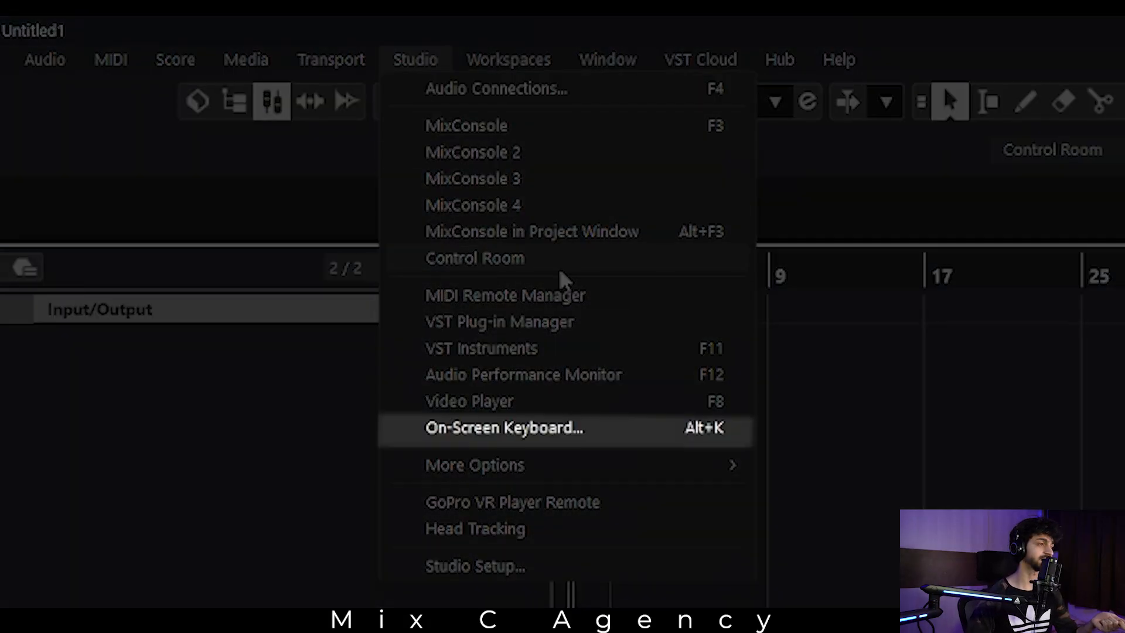
pyautogui.moveTo(538, 64)
pyautogui.moveTo(416, 59)
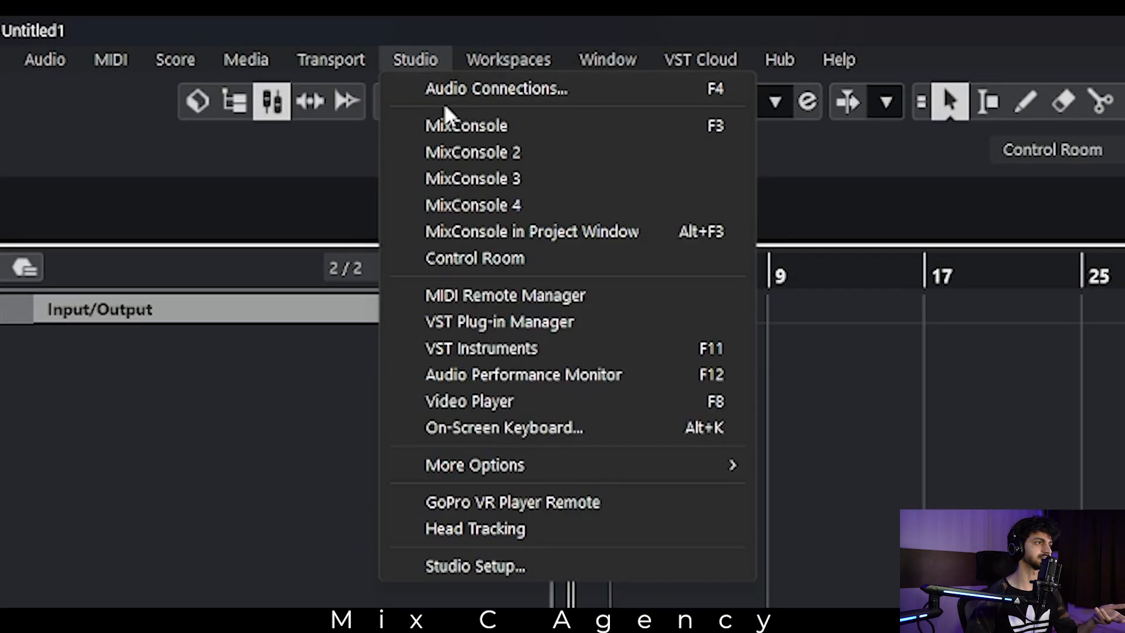
pyautogui.click(468, 87)
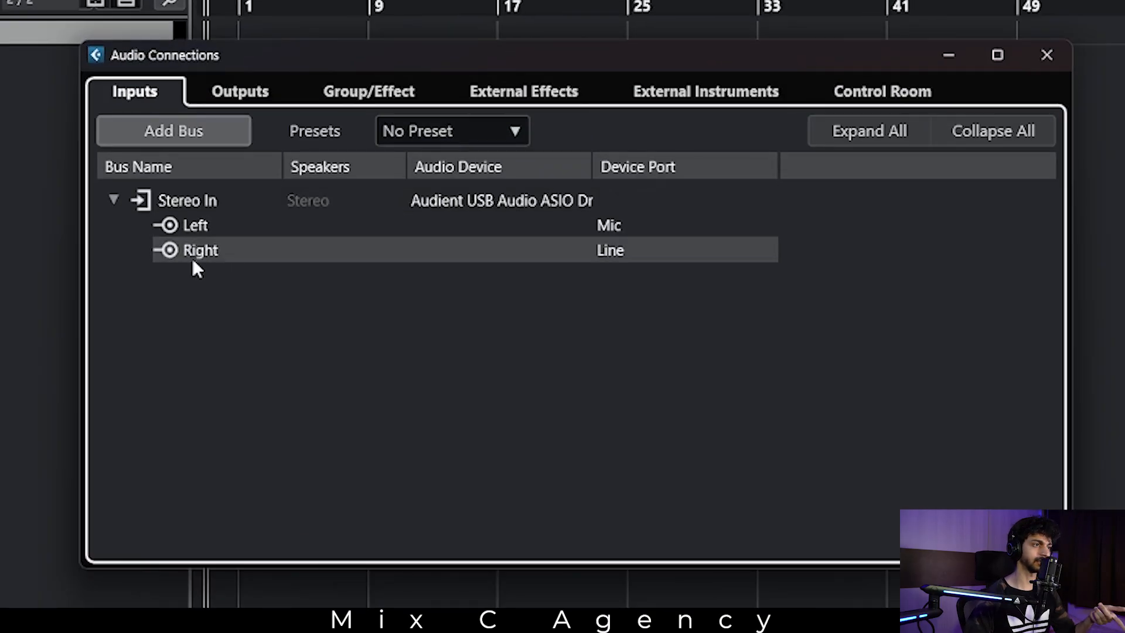
pyautogui.click(930, 92)
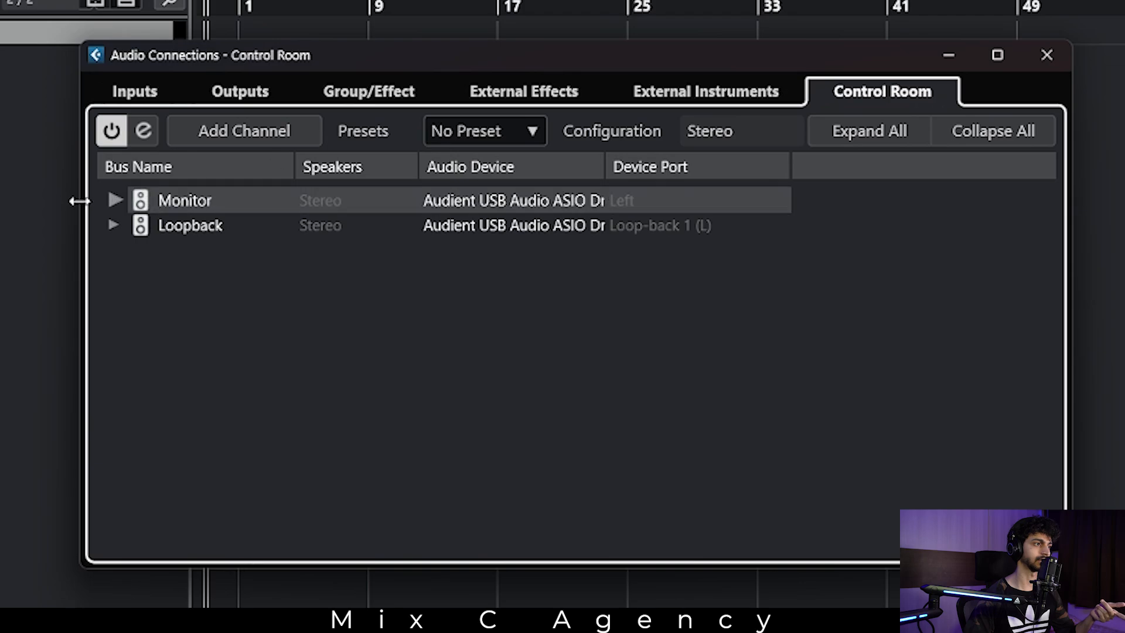
pyautogui.click(115, 201)
pyautogui.click(114, 275)
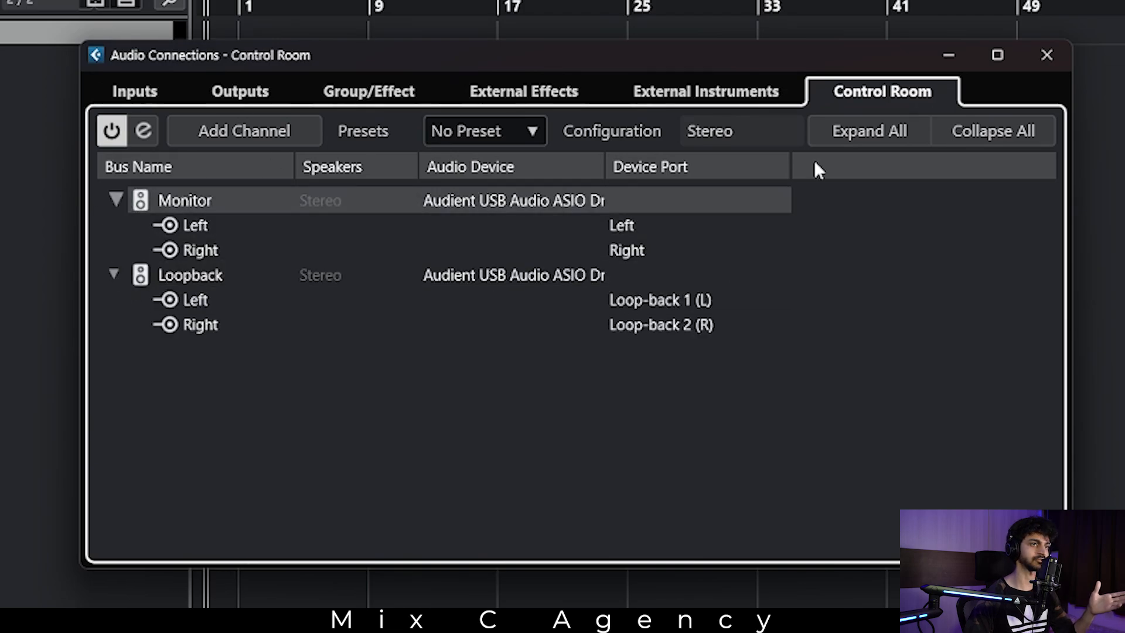
pyautogui.click(1047, 55)
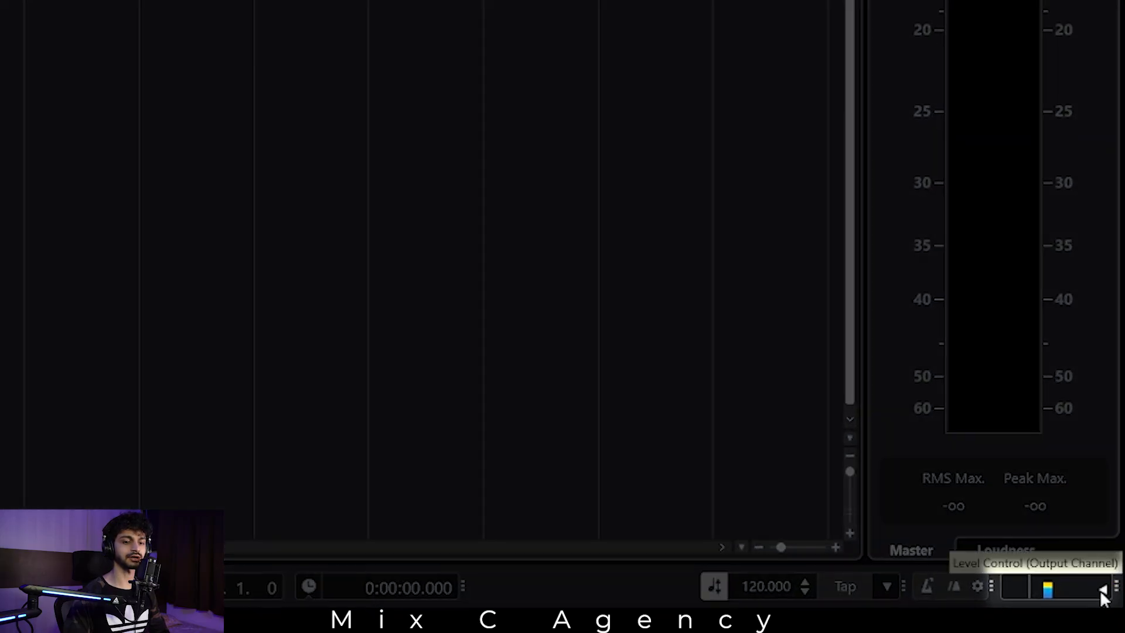
# Try the output channel's level control and look at the Input/Output Activity option in the transport bar setup.
pyautogui.moveTo(1115, 588); pyautogui.dragTo(1035, 592)
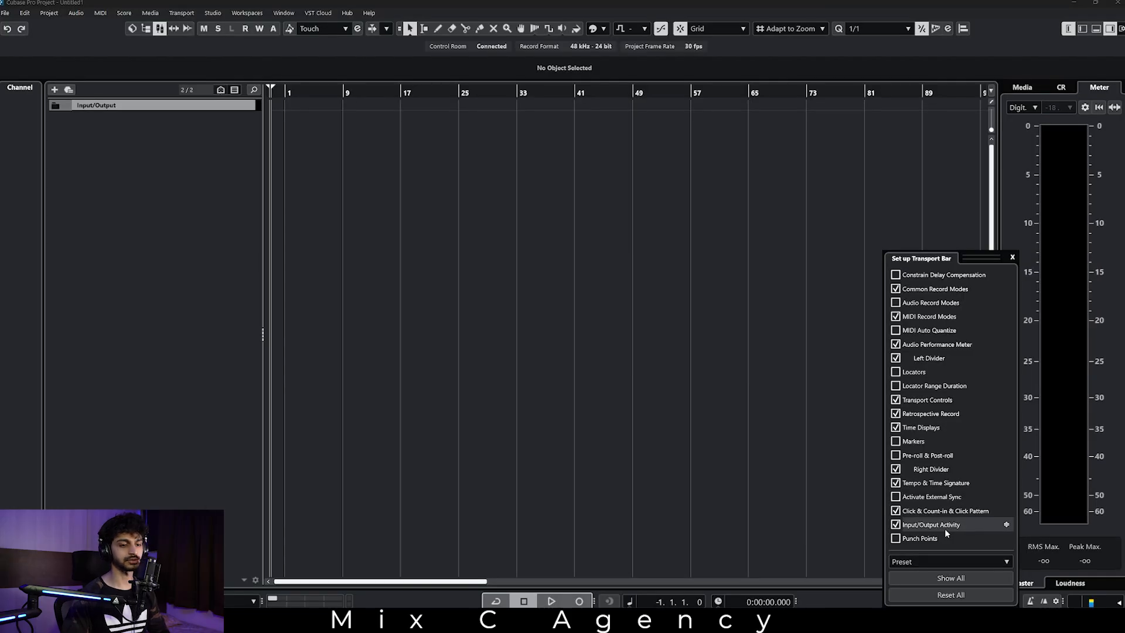
pyautogui.click(820, 599)
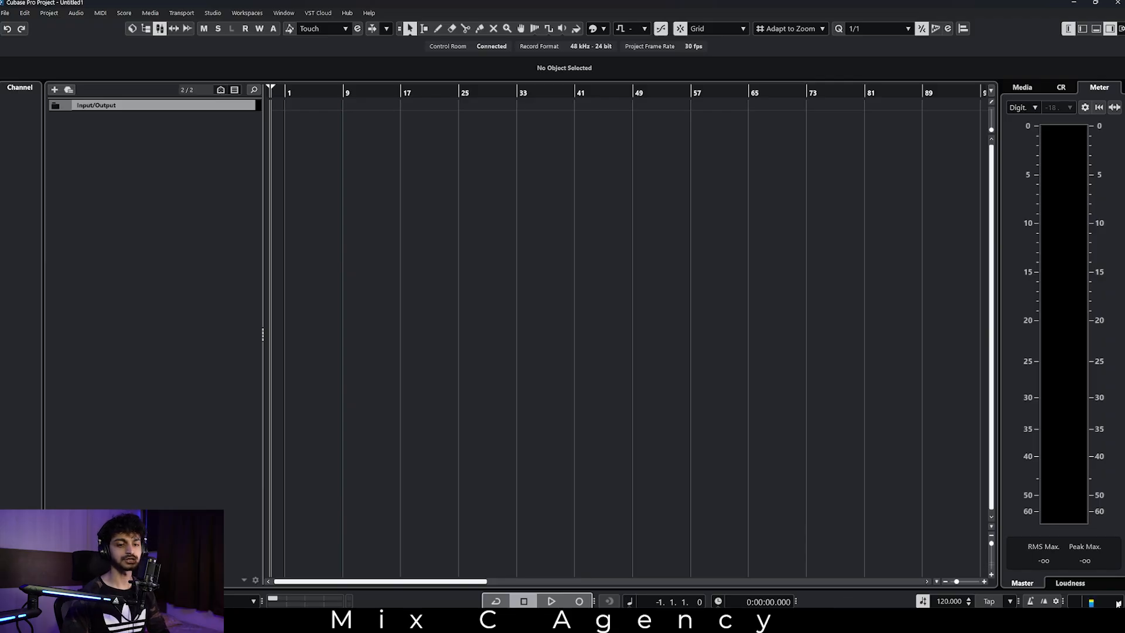
# Check the Control Room channels in Audio Connections and set the Control Room main level to -25.1 dB.
pyautogui.click(1060, 89)
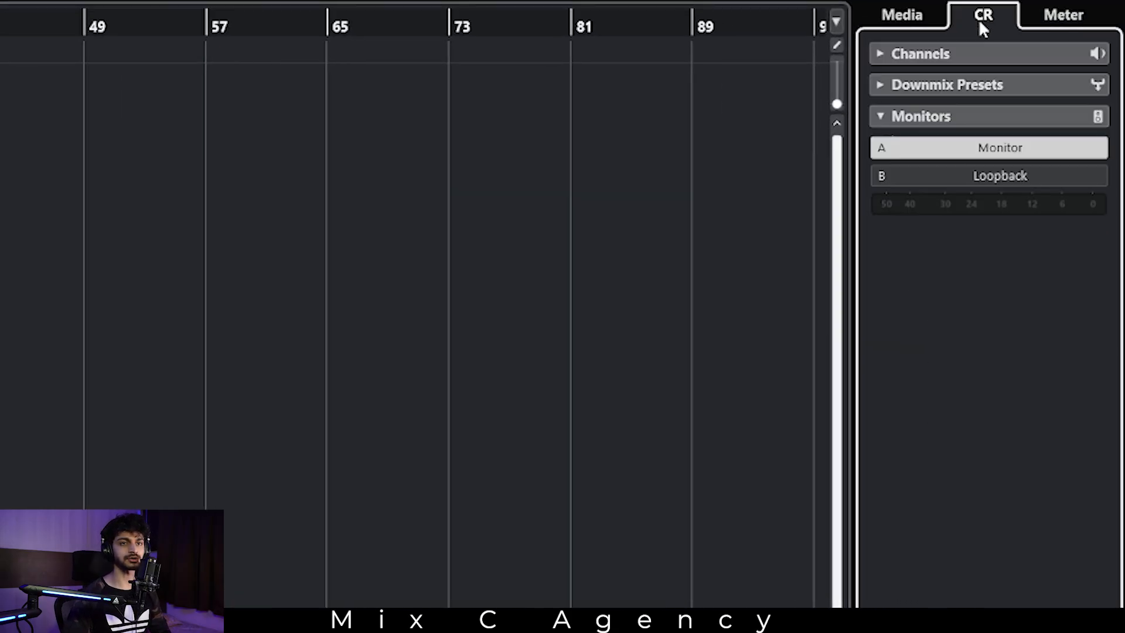
pyautogui.click(1061, 23)
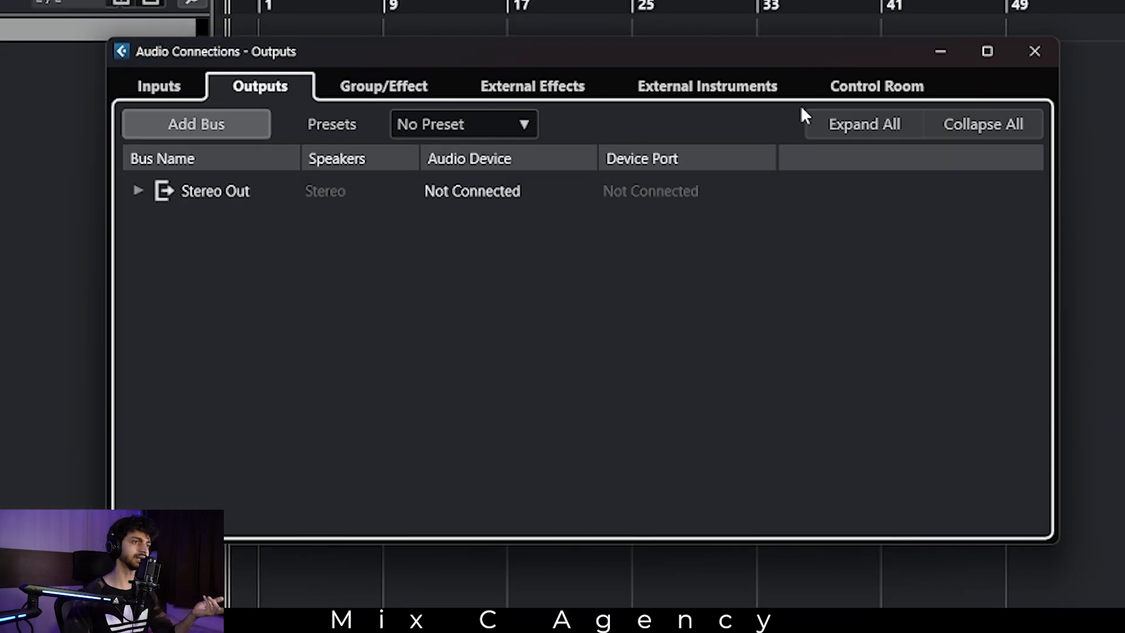
pyautogui.click(855, 86)
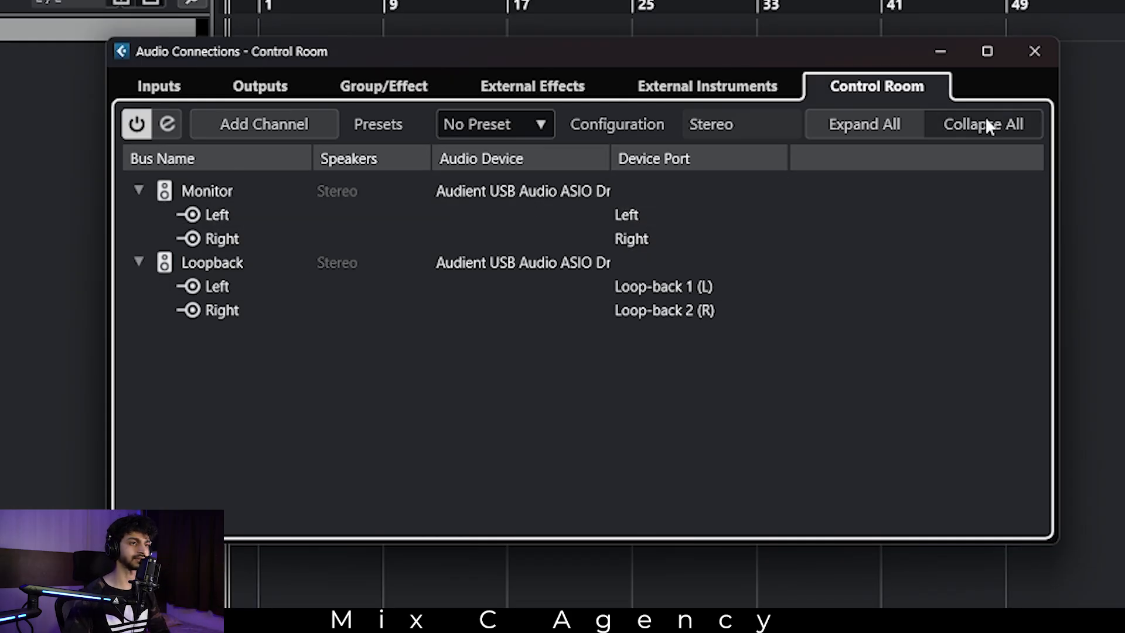
pyautogui.click(1033, 50)
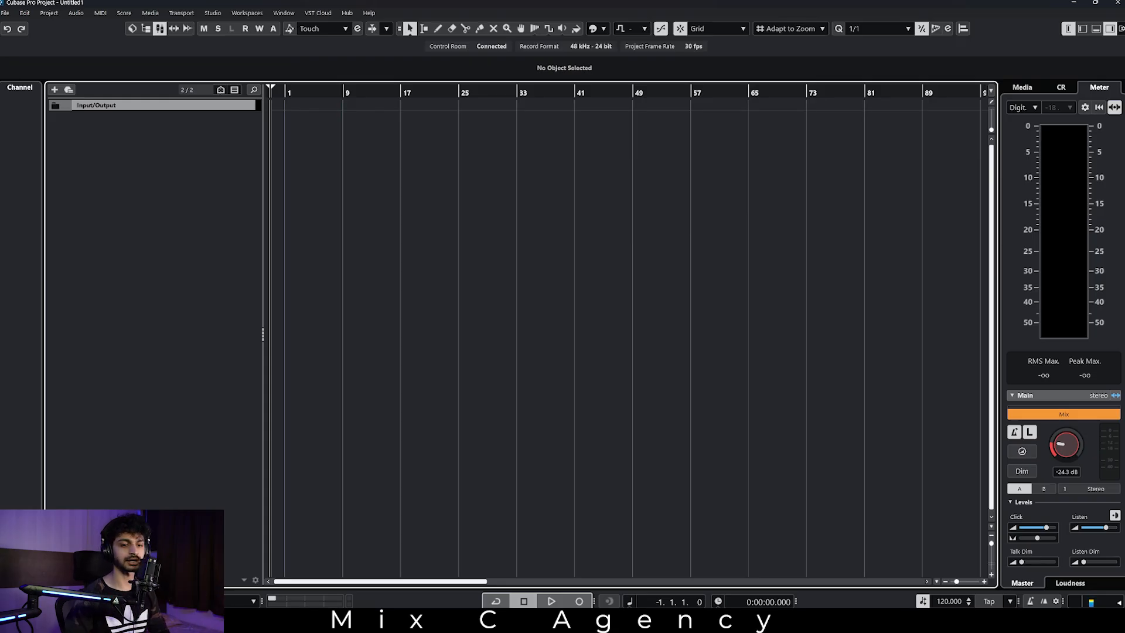
pyautogui.moveTo(1121, 602); pyautogui.dragTo(1121, 571)
pyautogui.moveTo(1077, 454)
pyautogui.mouseDown()
pyautogui.moveTo(1071, 498)
pyautogui.moveTo(1077, 472)
pyautogui.mouseUp()
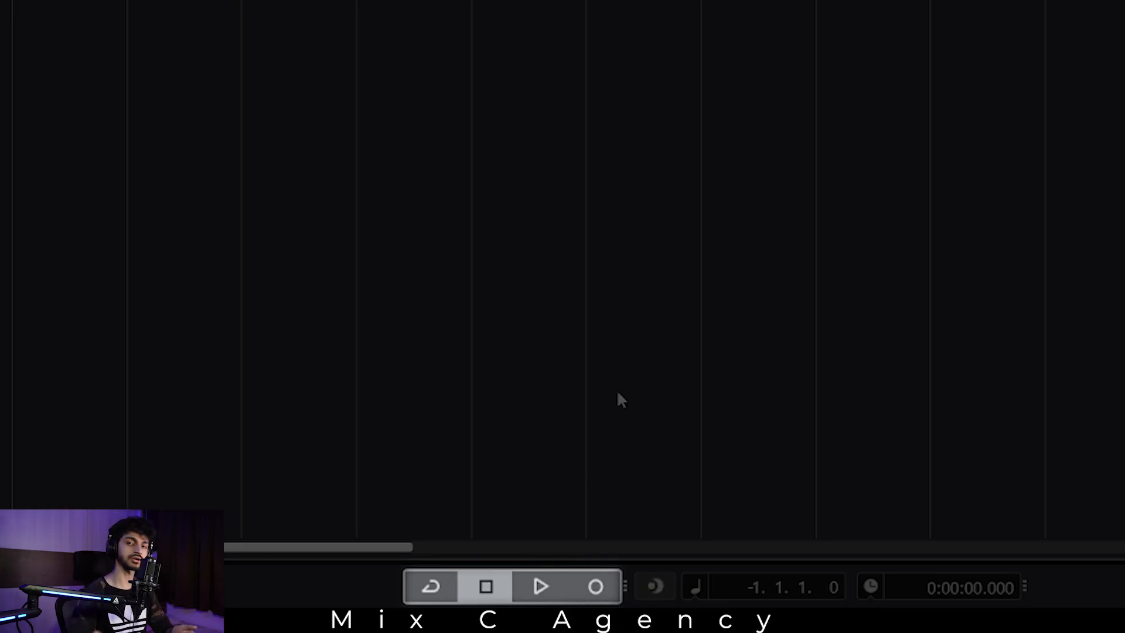
# Test the transport by starting and stopping playback and recording.
pyautogui.press('space')
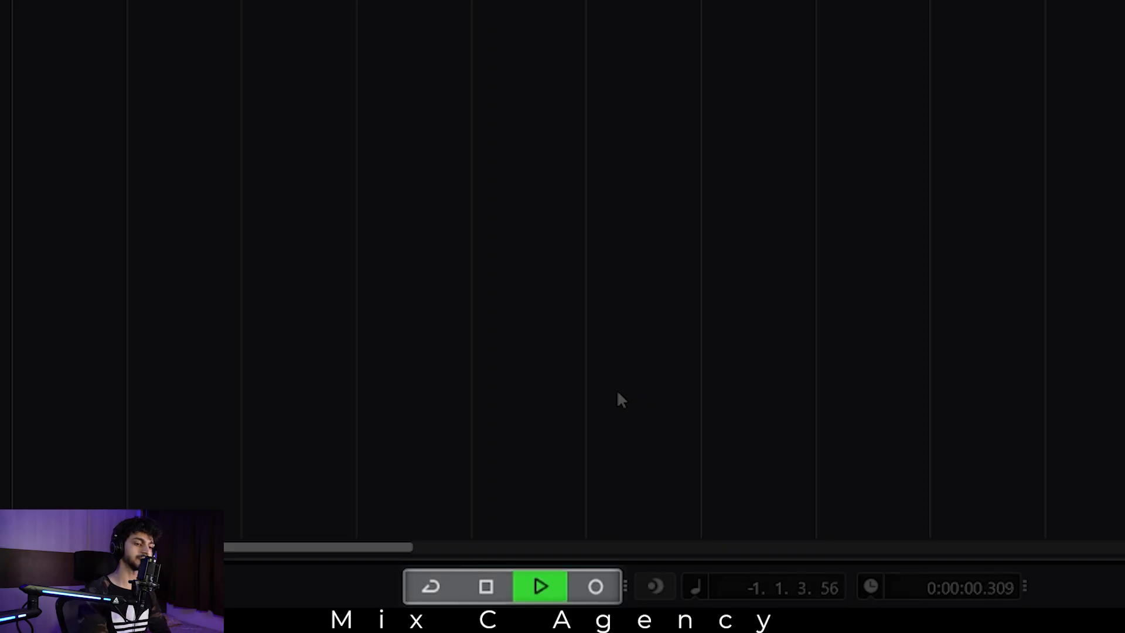
pyautogui.press('space')
pyautogui.press('KP_Multiply')
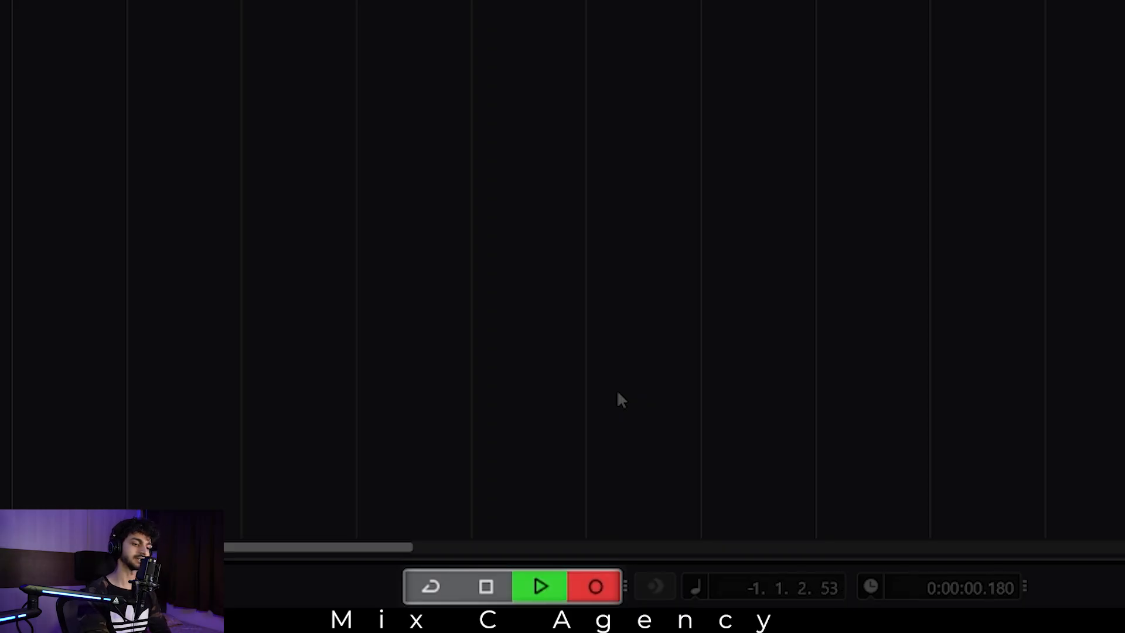
pyautogui.press('space')
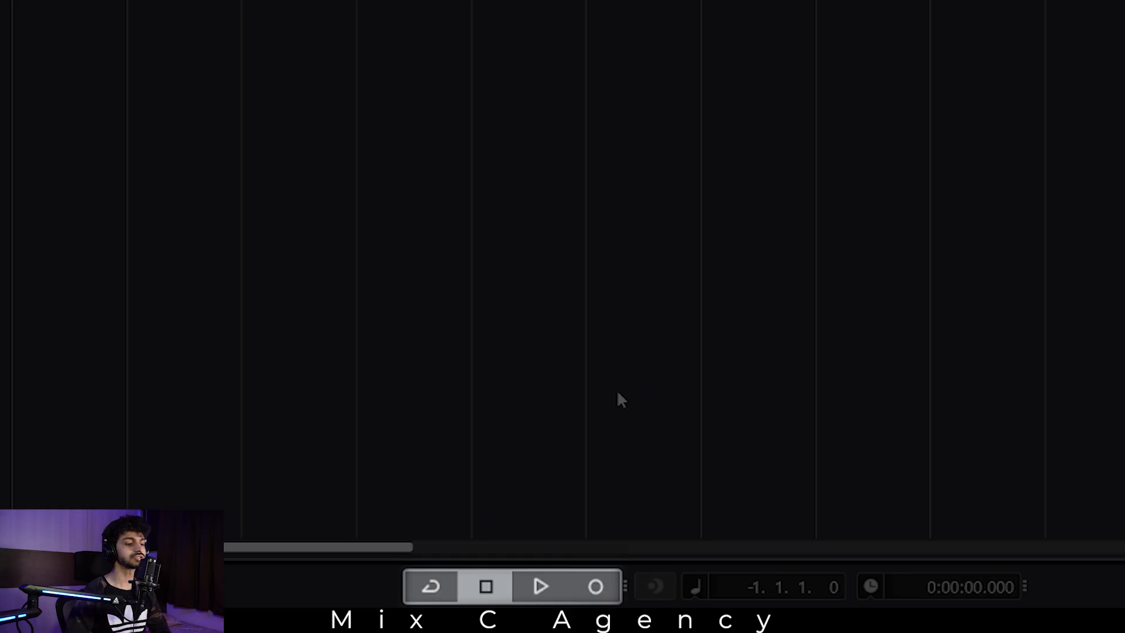
pyautogui.click(540, 587)
pyautogui.click(492, 588)
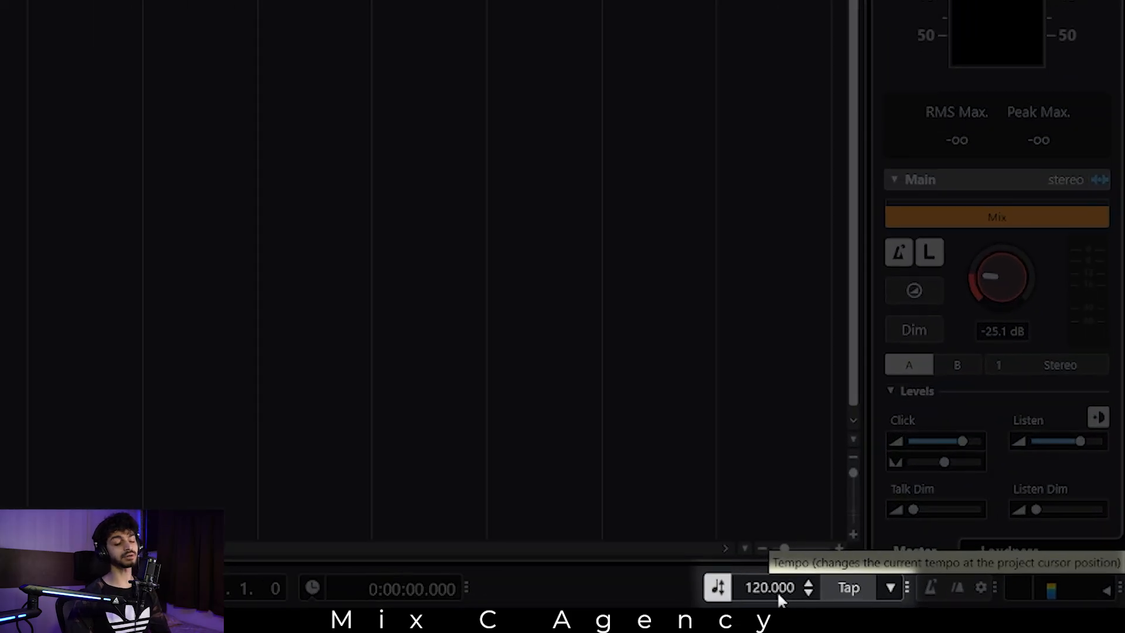
# Set the project tempo to 128 BPM.
pyautogui.scroll(7, 777, 590)
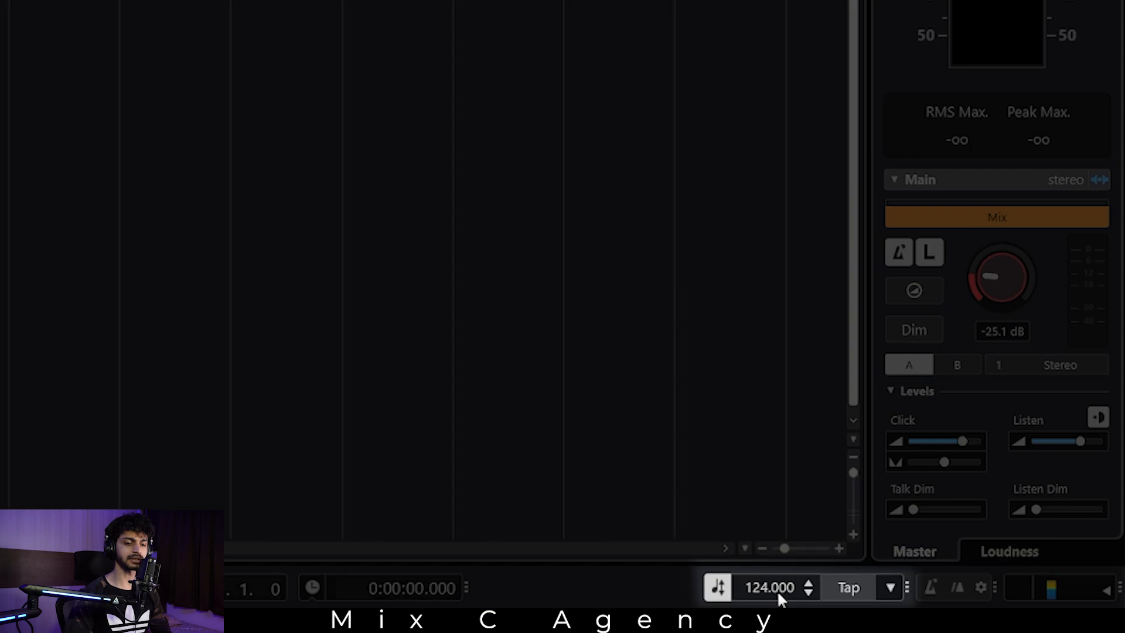
pyautogui.scroll(-13, 776, 589)
pyautogui.scroll(-8, 777, 589)
pyautogui.click(776, 589)
pyautogui.write('128')
pyautogui.press('Return')
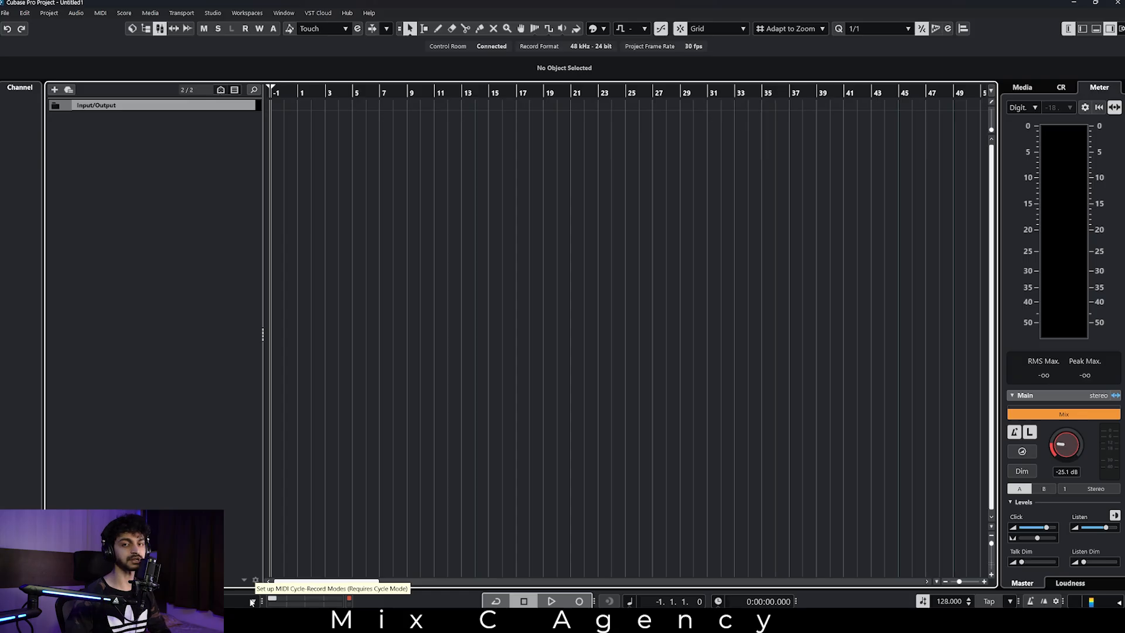
# Browse to the KSHMR punchy kick samples in the media File Browser and audition KSHMR_Punchy_Kick_04_D.
pyautogui.press('h')
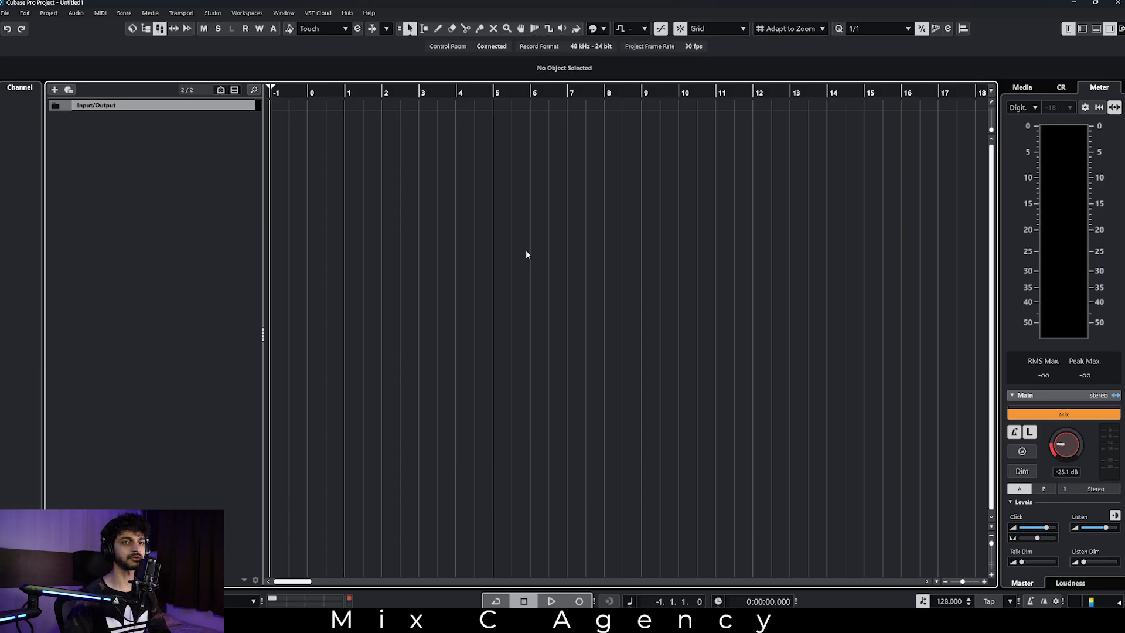
pyautogui.click(1022, 86)
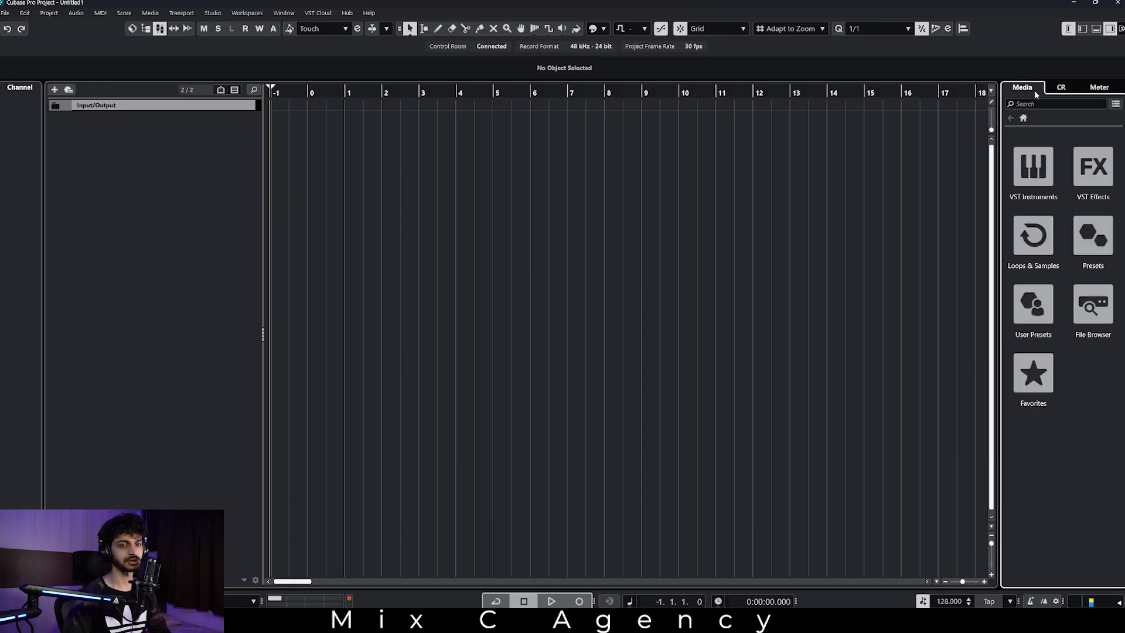
pyautogui.click(1092, 306)
pyautogui.scroll(-2, 1061, 447)
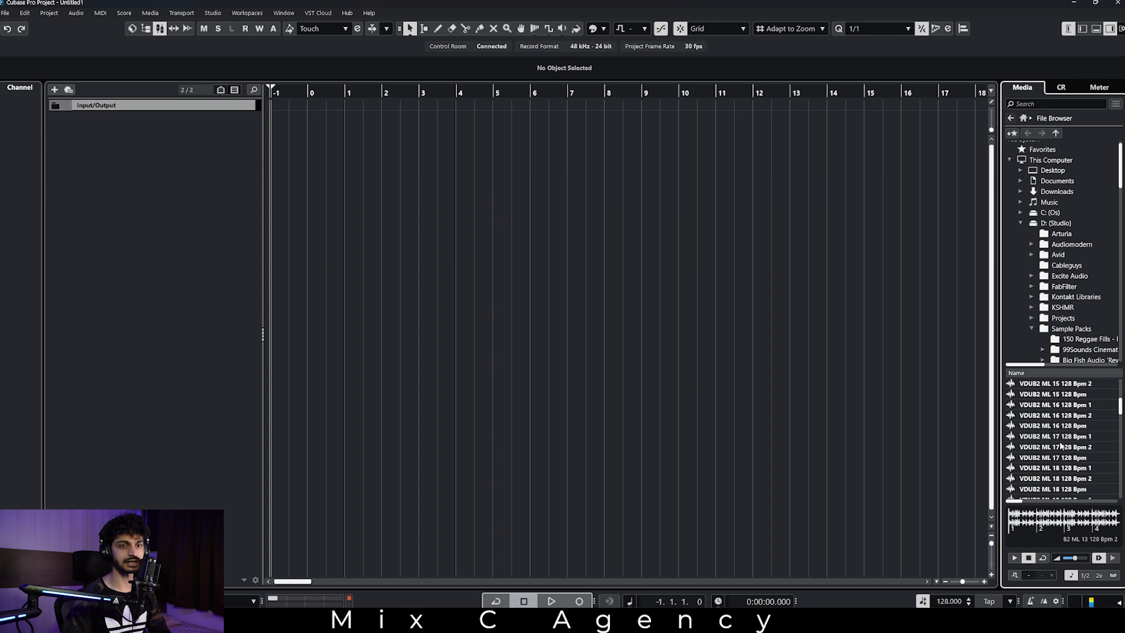
pyautogui.scroll(-4, 1070, 444)
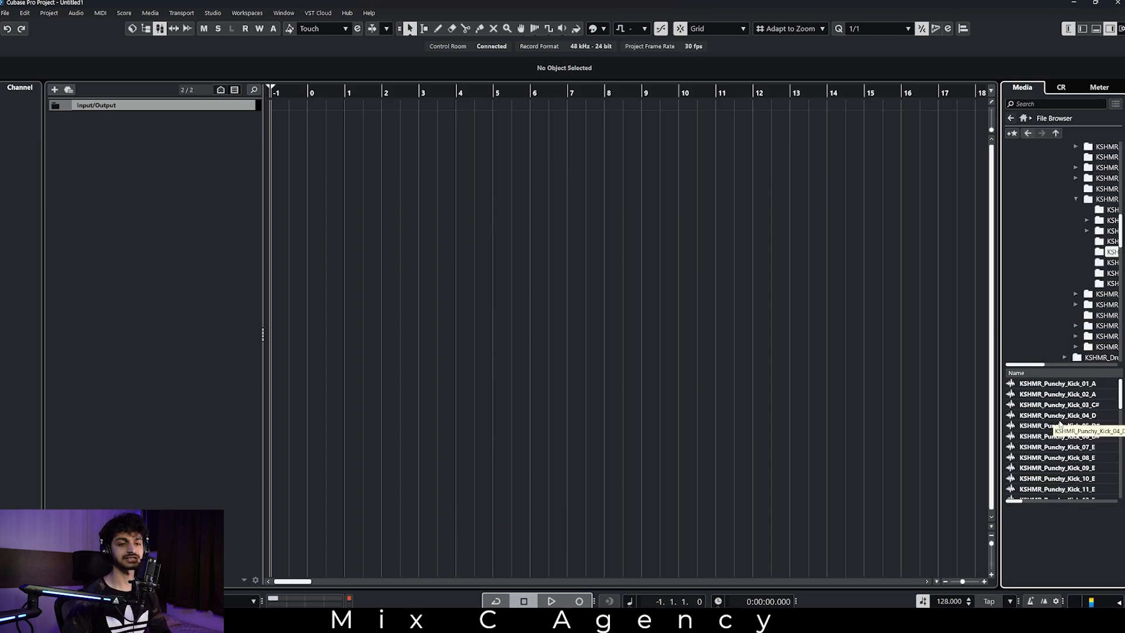
pyautogui.click(1074, 415)
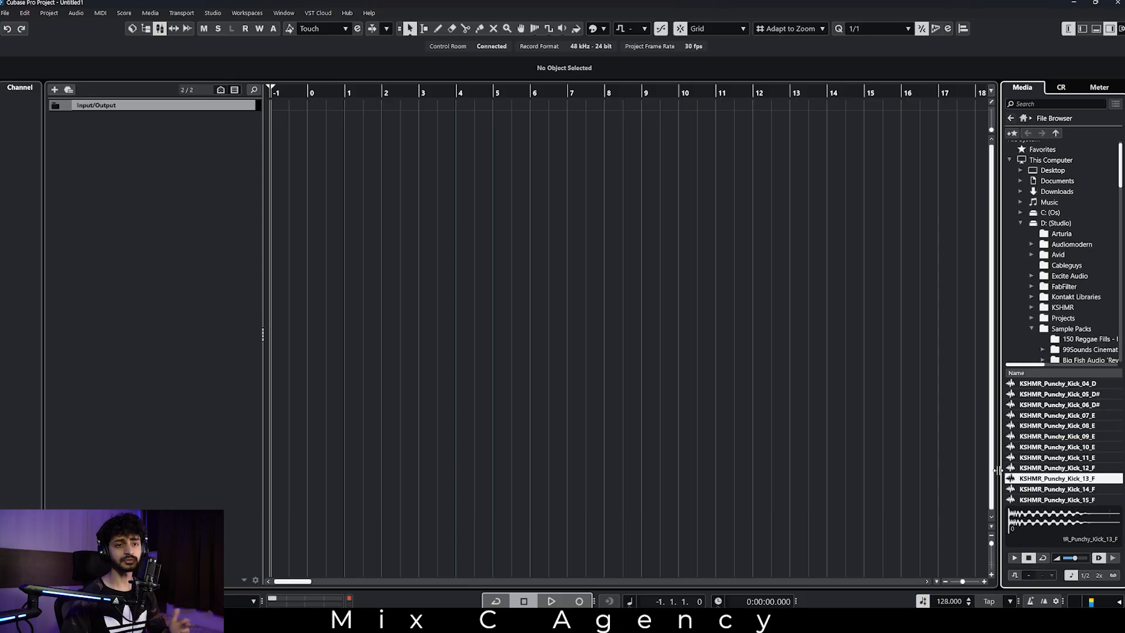
# Audition KSHMR_Punchy_Kick_09_E in the widened file browser and set the preview level to -9.02 dB.
pyautogui.moveTo(996, 469); pyautogui.dragTo(878, 463)
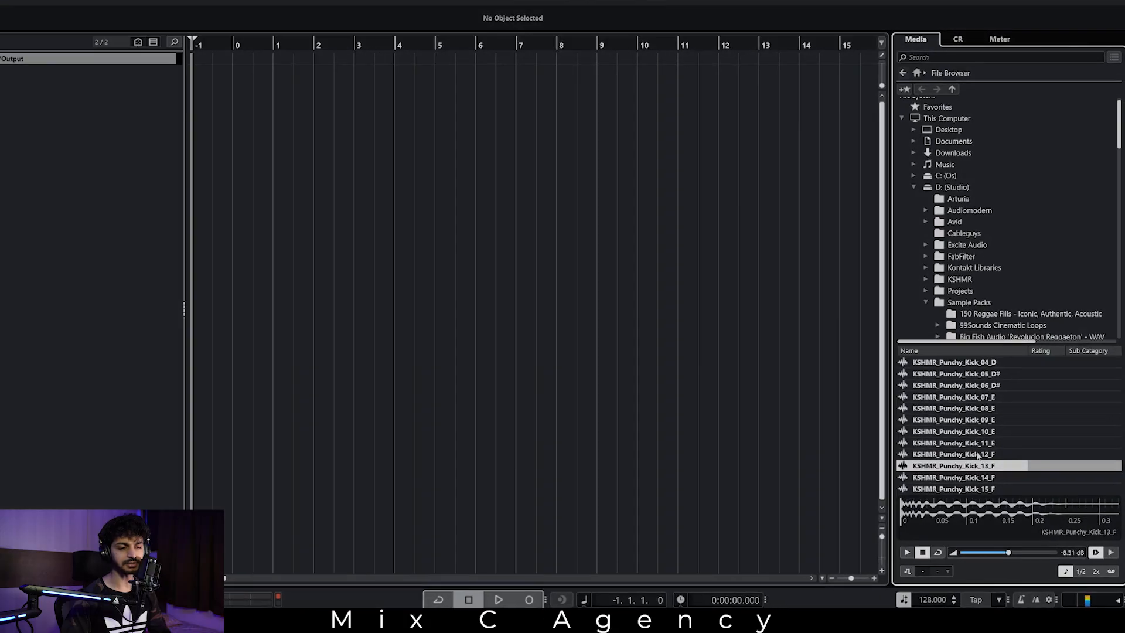
pyautogui.click(987, 437)
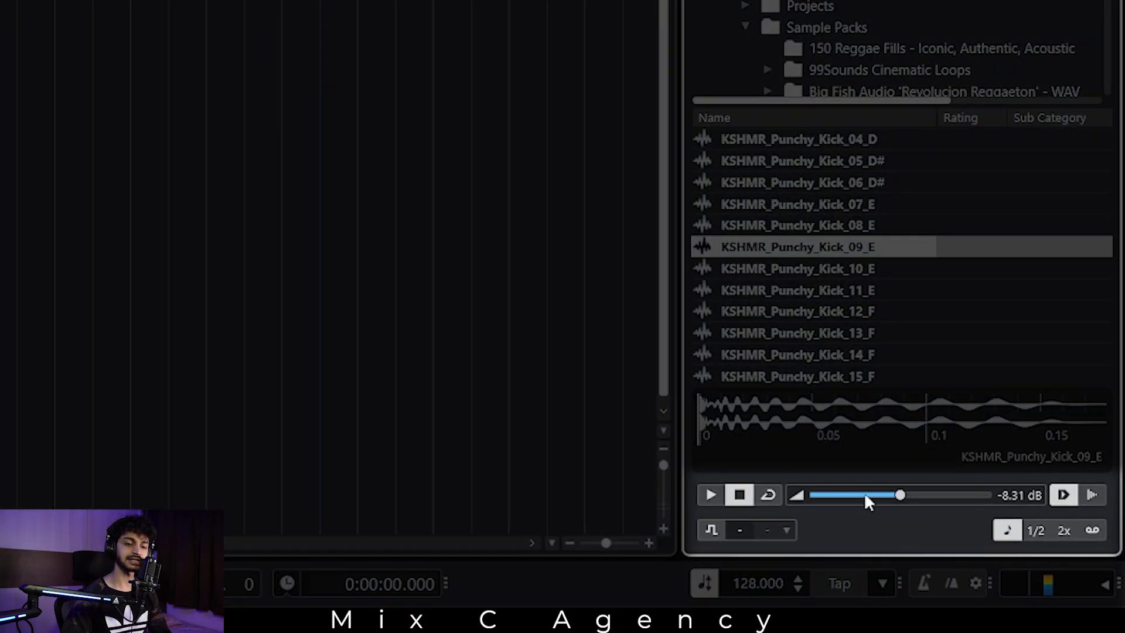
pyautogui.moveTo(899, 495)
pyautogui.mouseDown()
pyautogui.moveTo(868, 496)
pyautogui.moveTo(899, 497)
pyautogui.mouseUp()
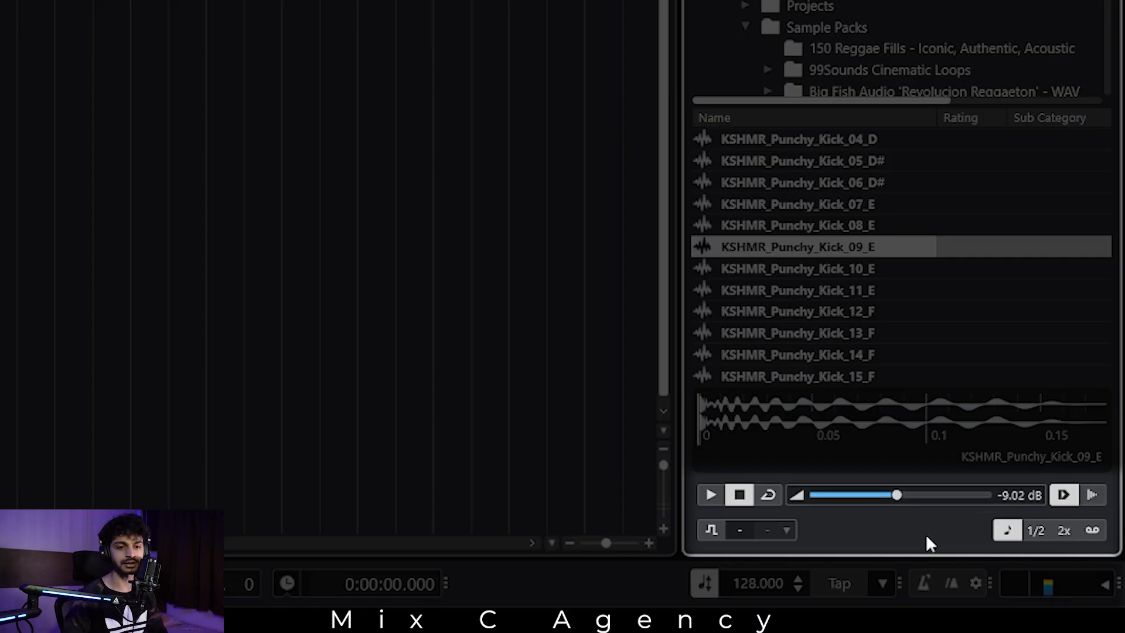
pyautogui.click(1010, 531)
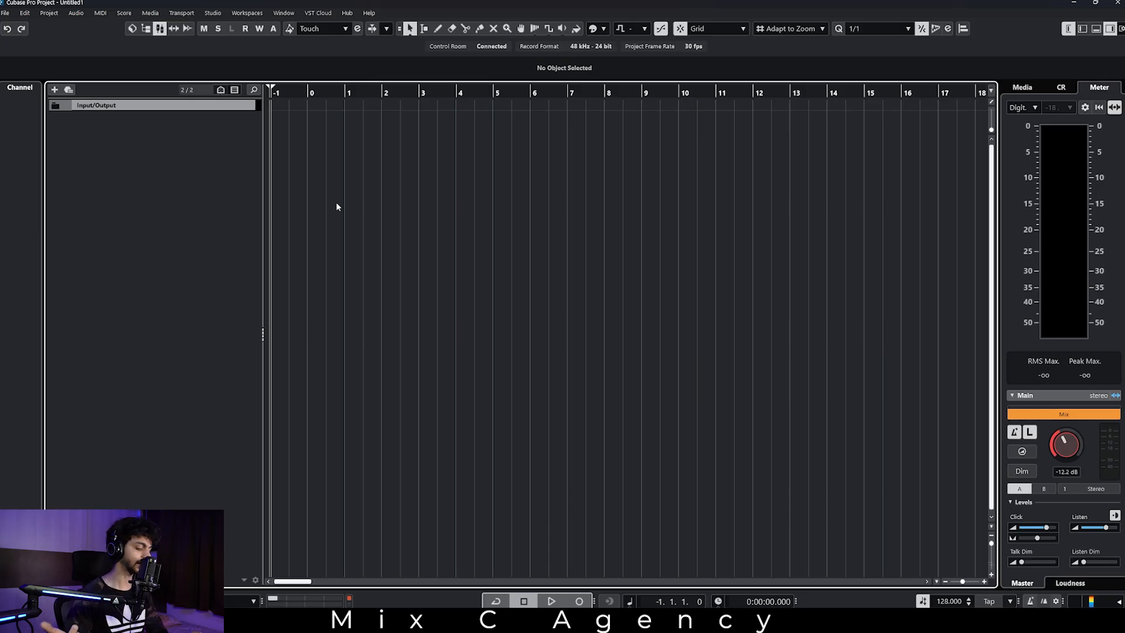
# Examine the track types available for a new track, including the Sampler and Instrument options.
pyautogui.rightClick(123, 152)
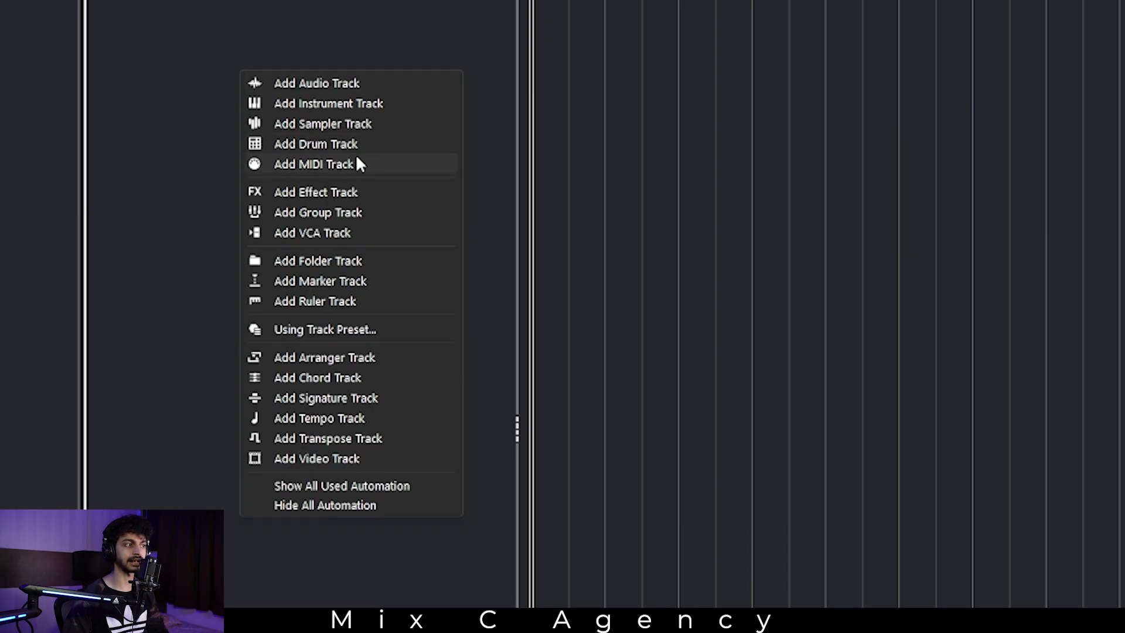
pyautogui.click(135, 108)
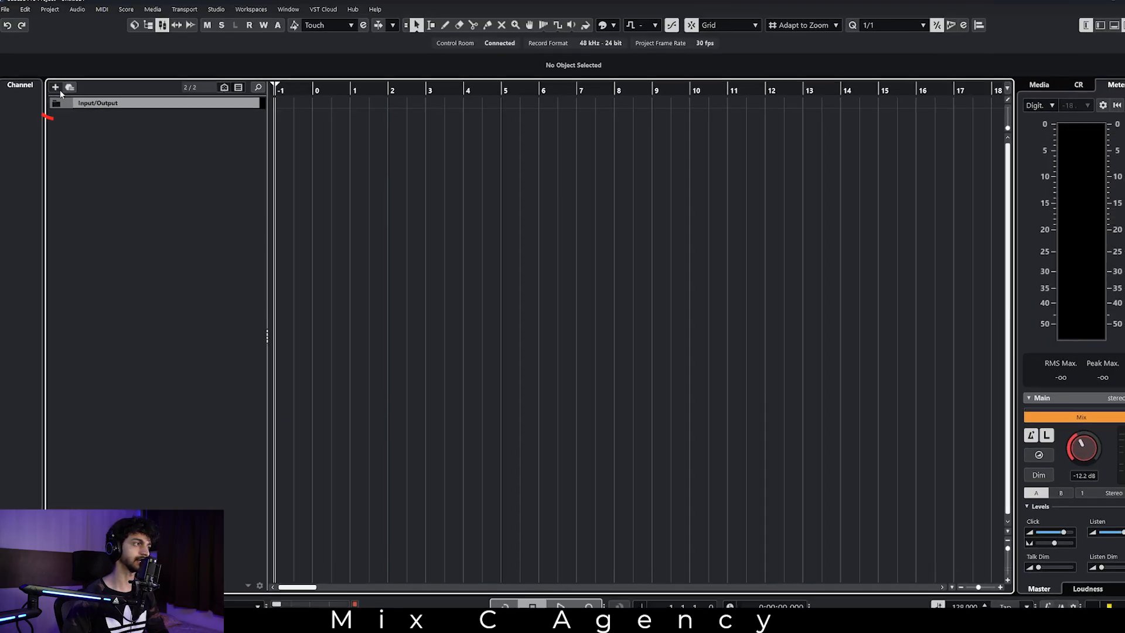
pyautogui.click(56, 91)
pyautogui.click(702, 182)
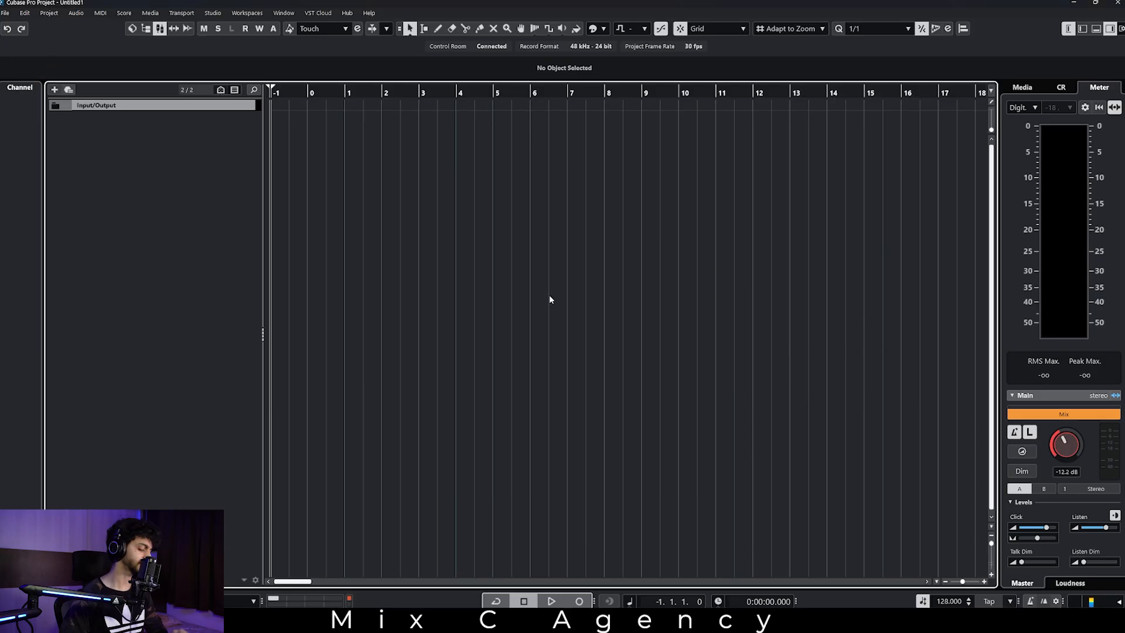
pyautogui.press('t')
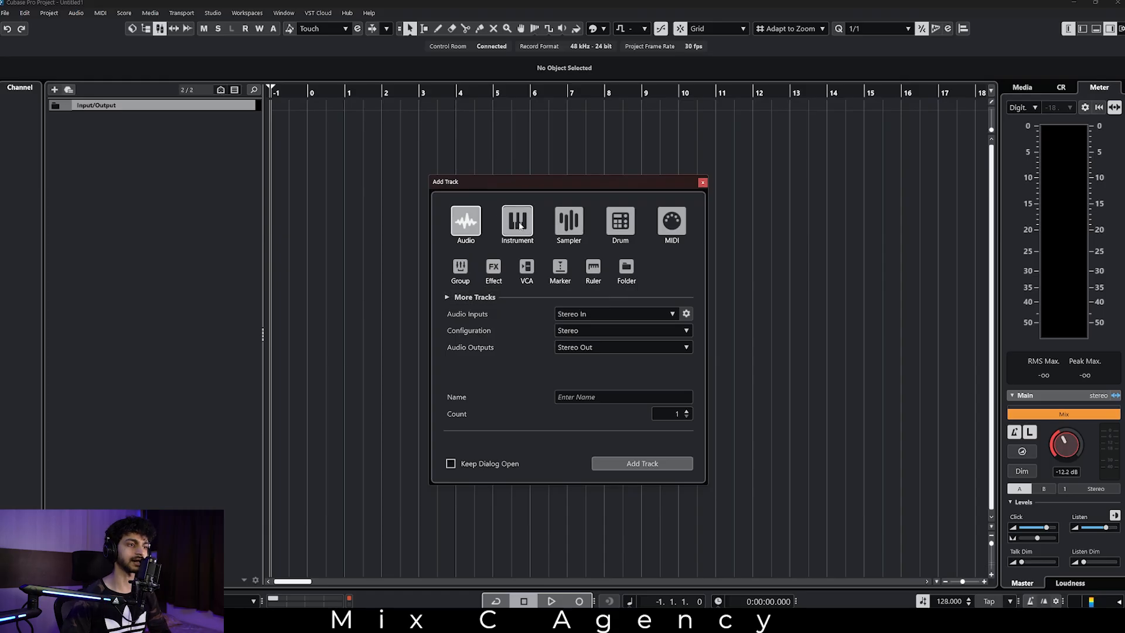
pyautogui.click(577, 222)
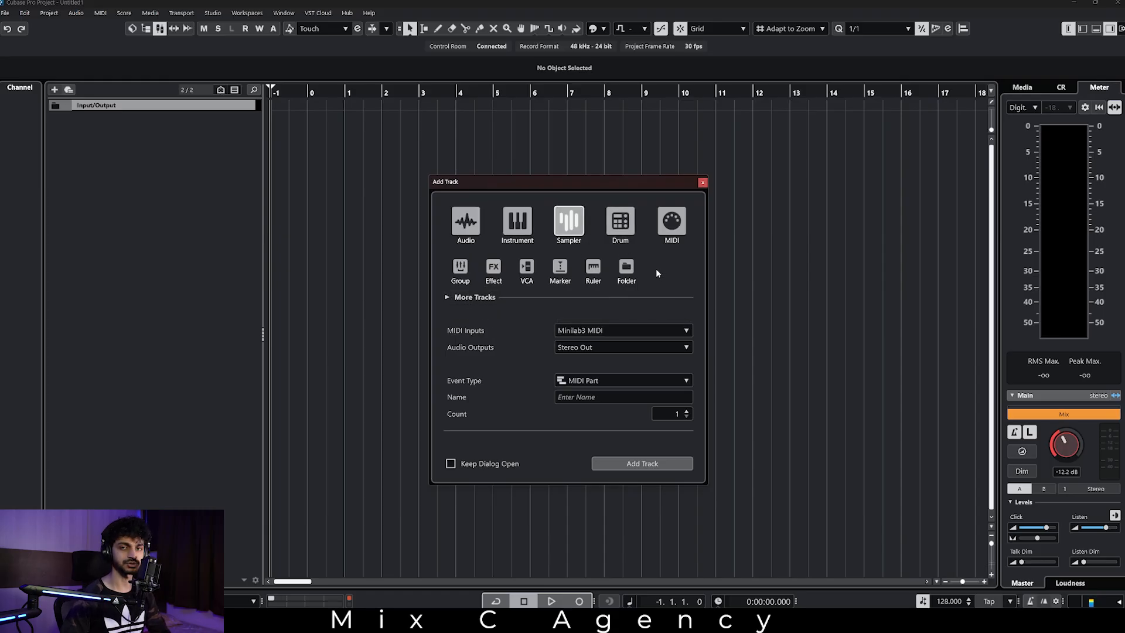
pyautogui.click(517, 221)
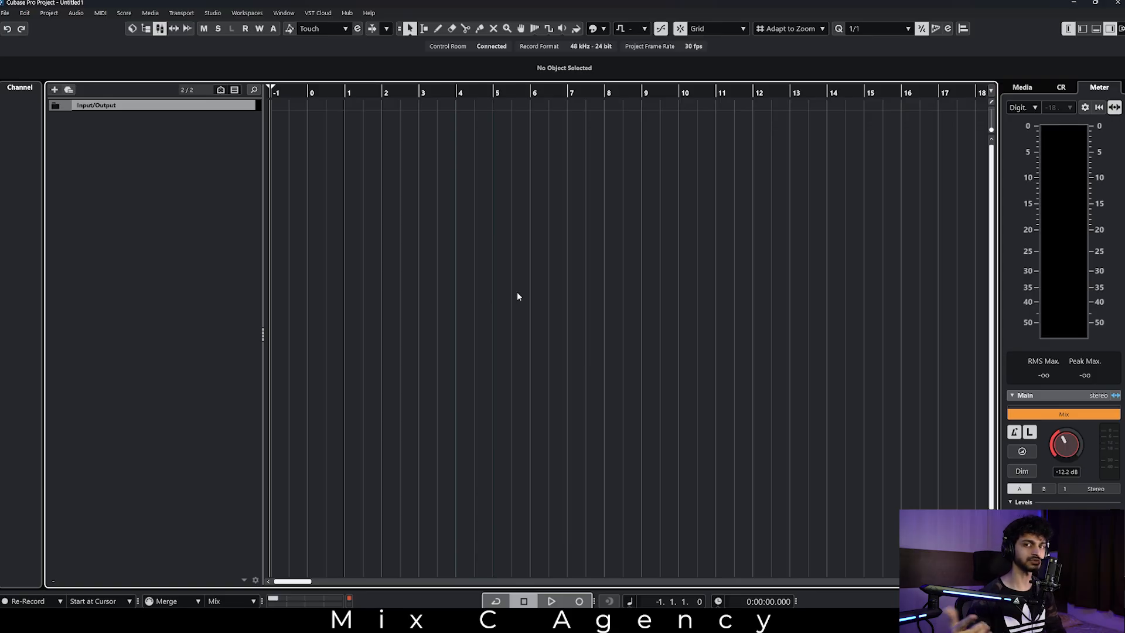
# Add a sampler track with MIDI Part as event type and hide the lower zone.
pyautogui.press('t')
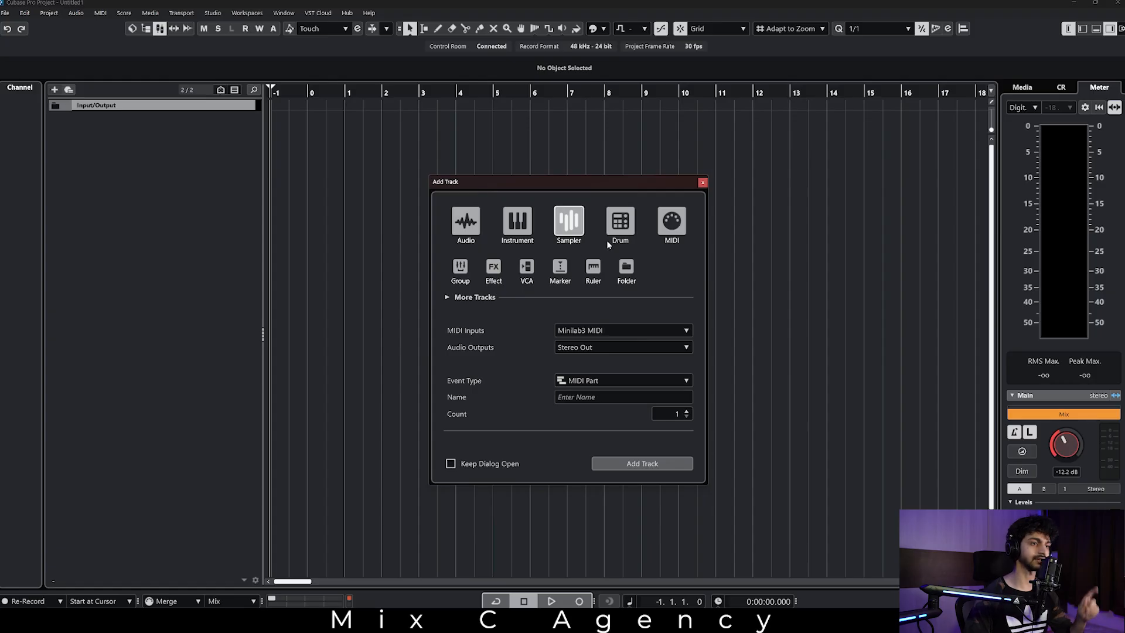
pyautogui.click(628, 466)
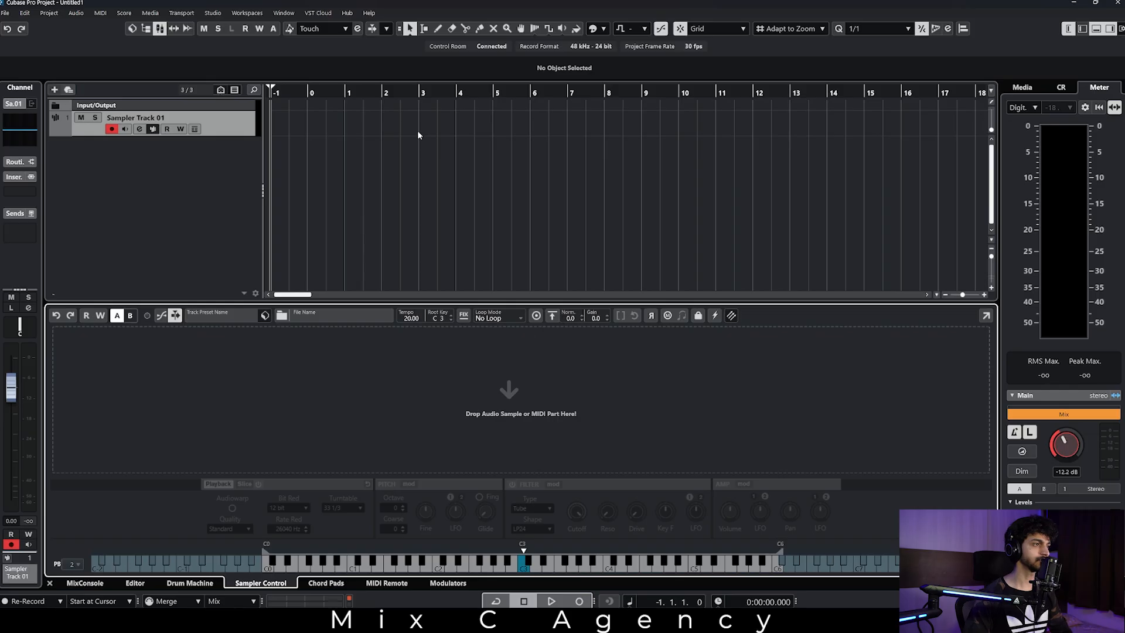
pyautogui.hotkey('ctrl', 'alt', 'e')
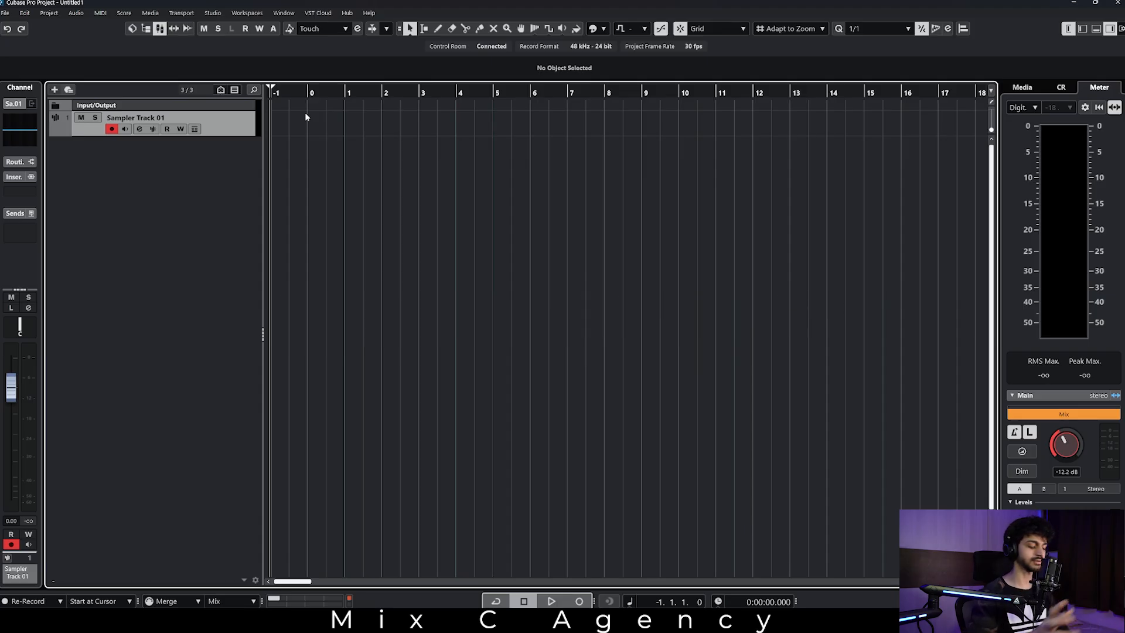
pyautogui.hotkey('ctrl', 'alt', 'e')
pyautogui.hotkey('ctrl', 'alt', 'e')
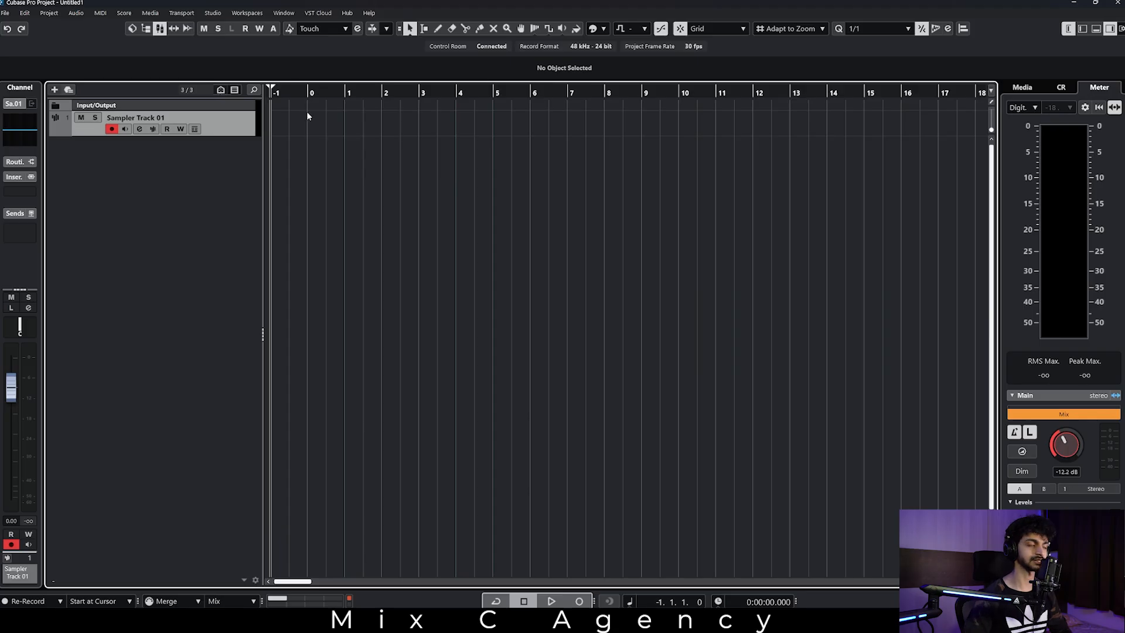
# Create an empty one-bar MIDI part at the start of the sampler track, then open and close its editor.
pyautogui.press('h')
pyautogui.press('h')
pyautogui.doubleClick(285, 126)
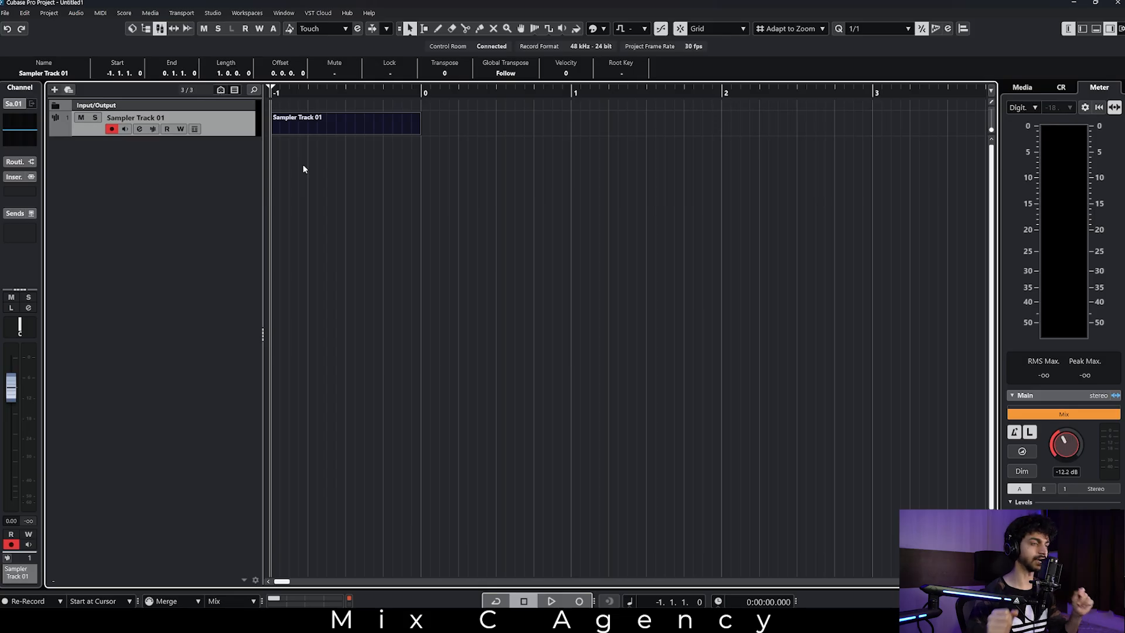
pyautogui.click(377, 203)
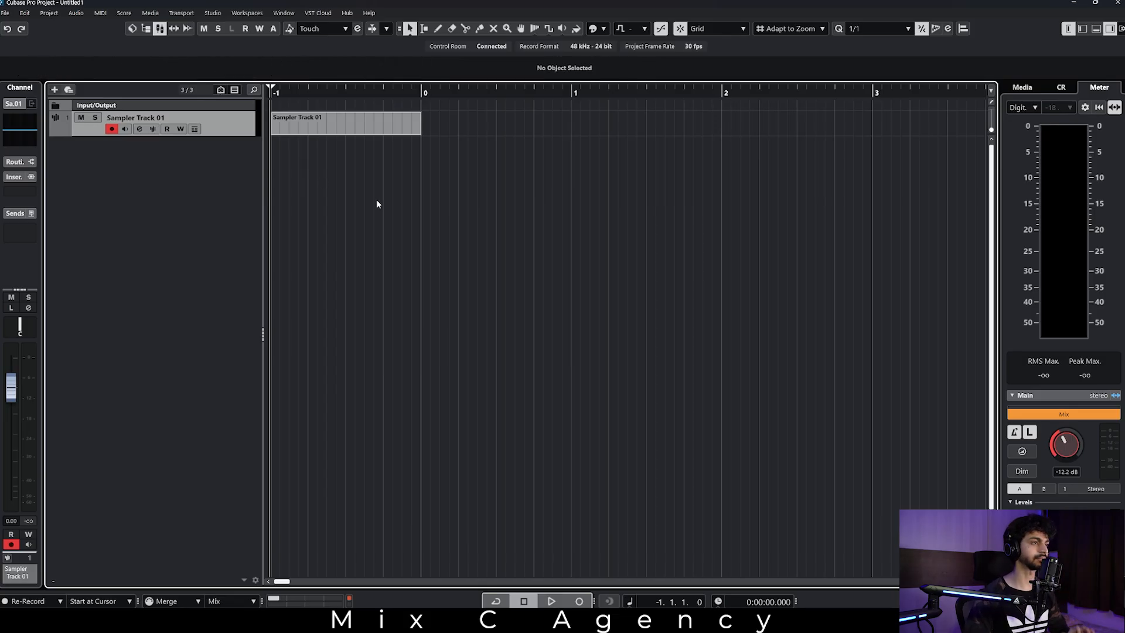
pyautogui.doubleClick(334, 125)
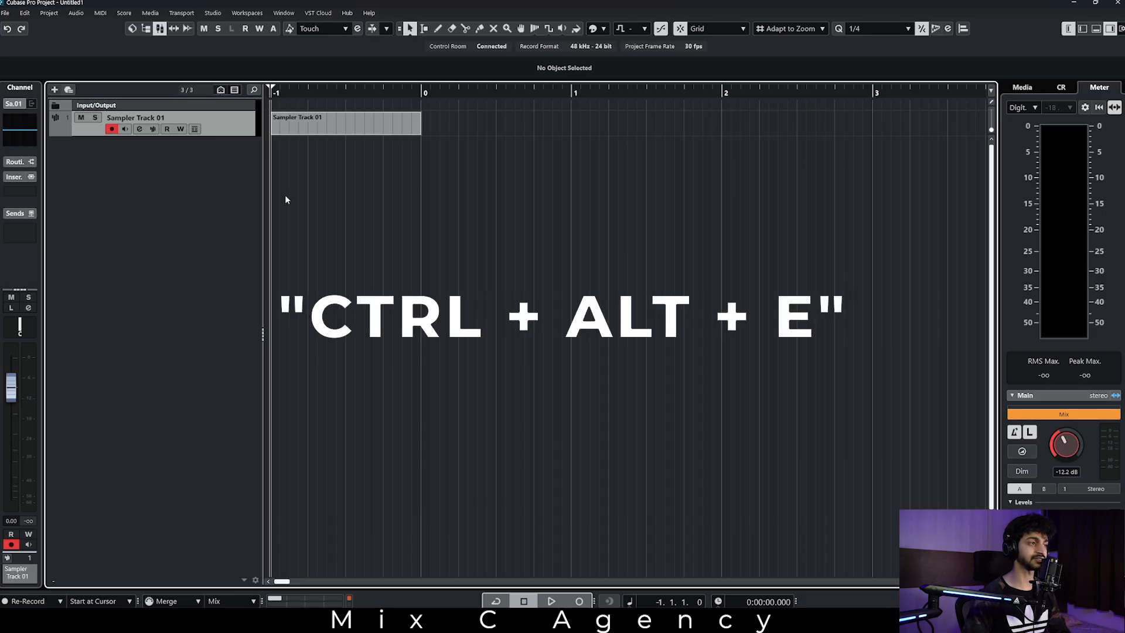
pyautogui.hotkey('ctrl', 'alt', 'e')
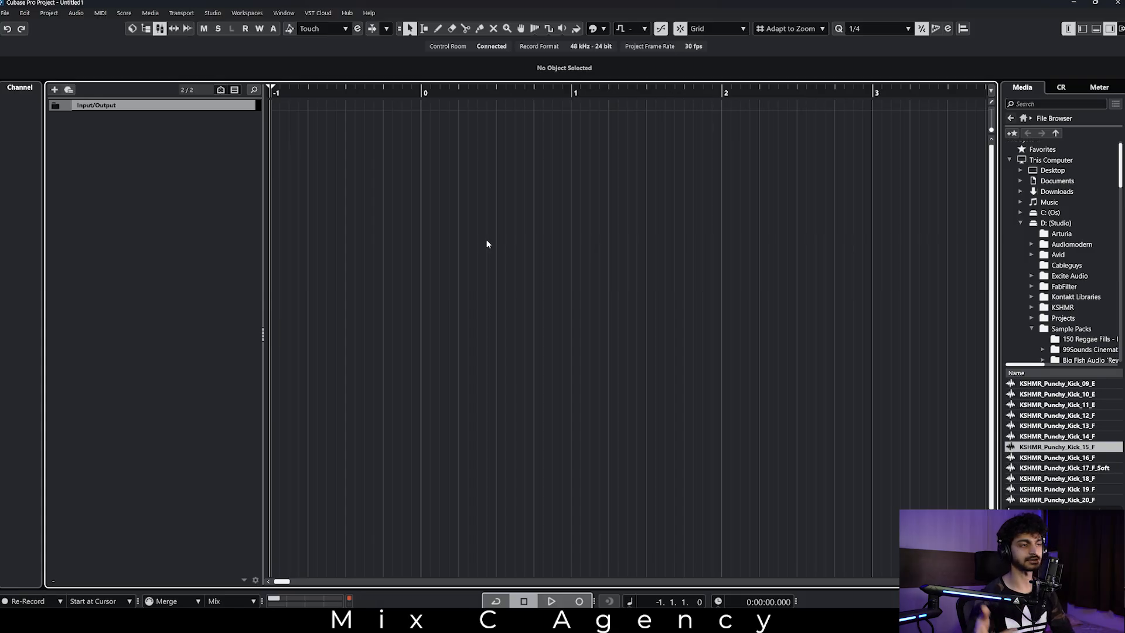
# Configure a new drum track with All MIDI Inputs as its MIDI input and Stereo Out as its audio output.
pyautogui.press('t')
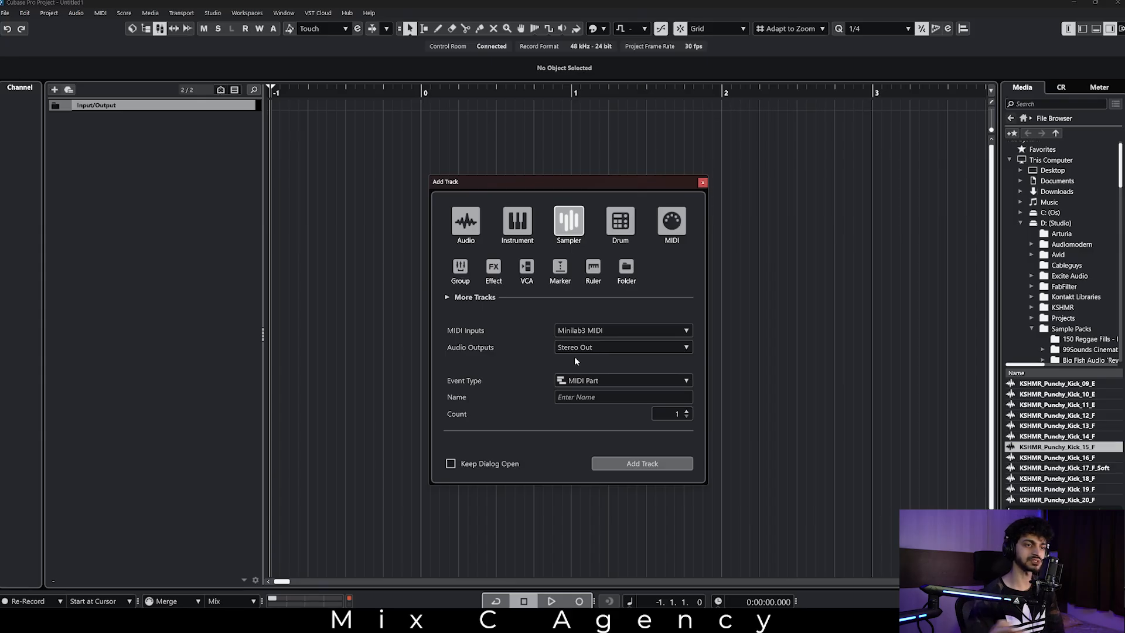
pyautogui.click(620, 222)
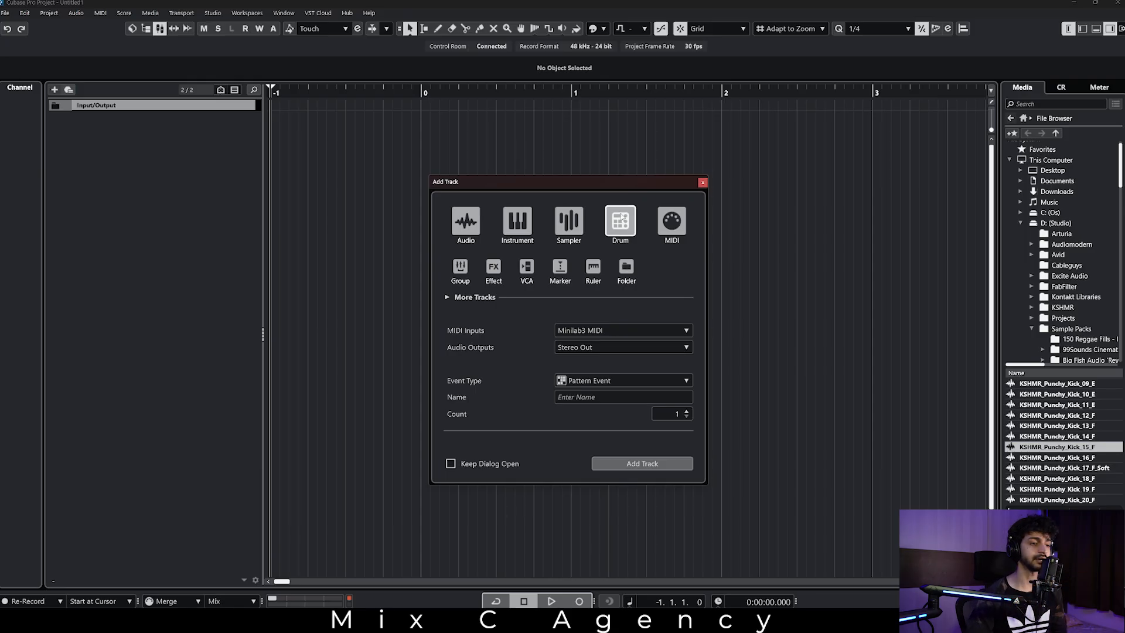
pyautogui.click(586, 330)
pyautogui.click(518, 368)
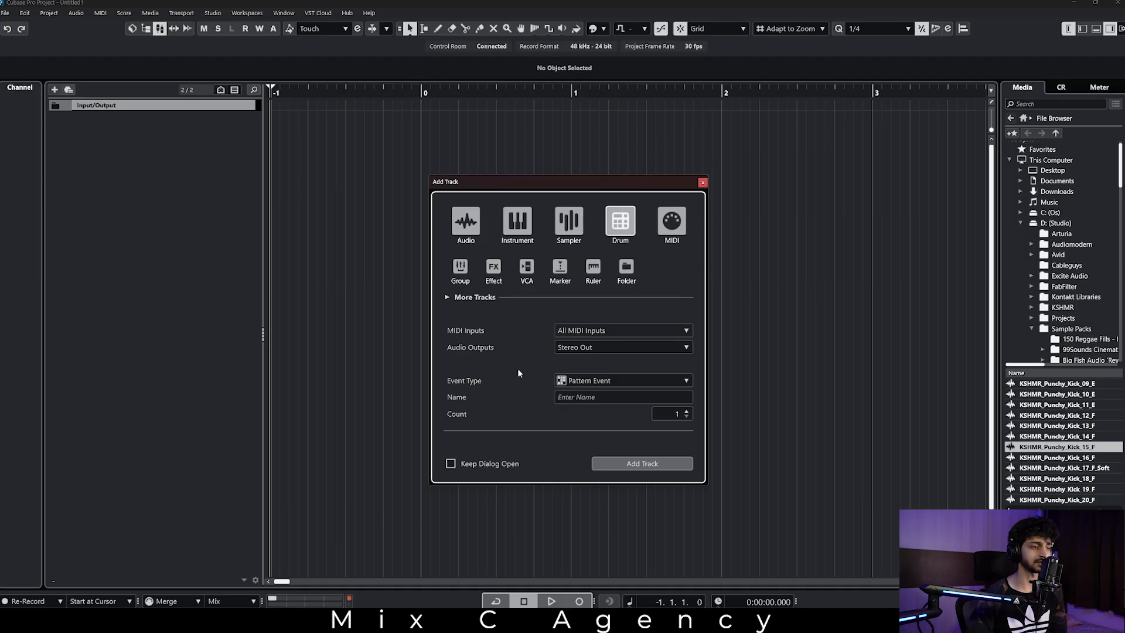
pyautogui.click(606, 350)
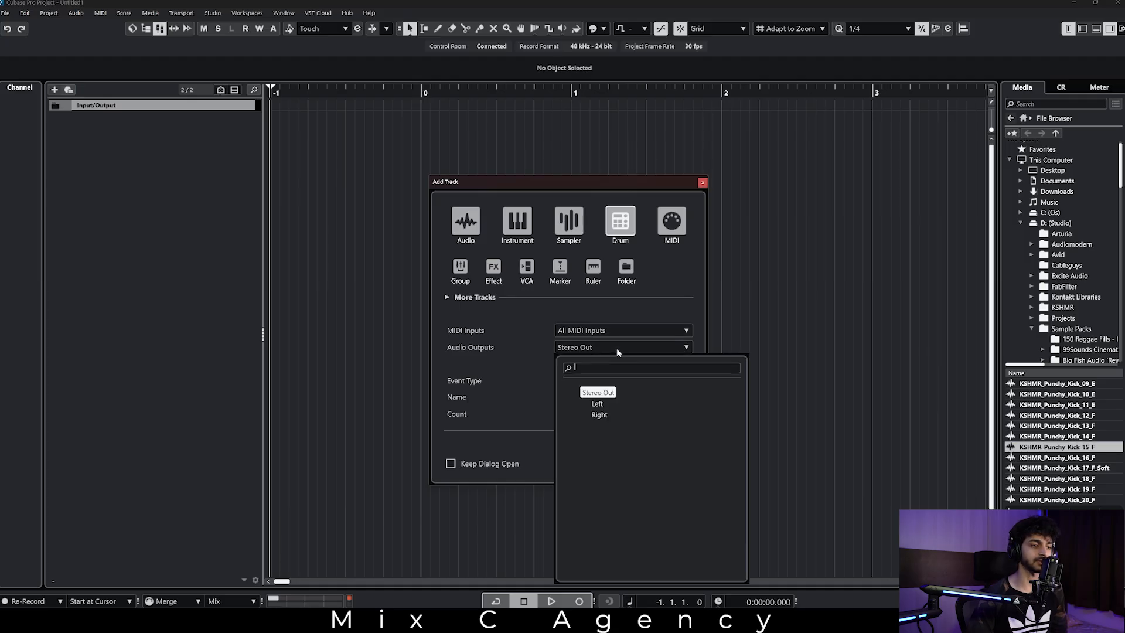
pyautogui.click(511, 357)
# Keep Pattern Event as the event type, name the drum track Drums and add it to the project.
pyautogui.click(620, 380)
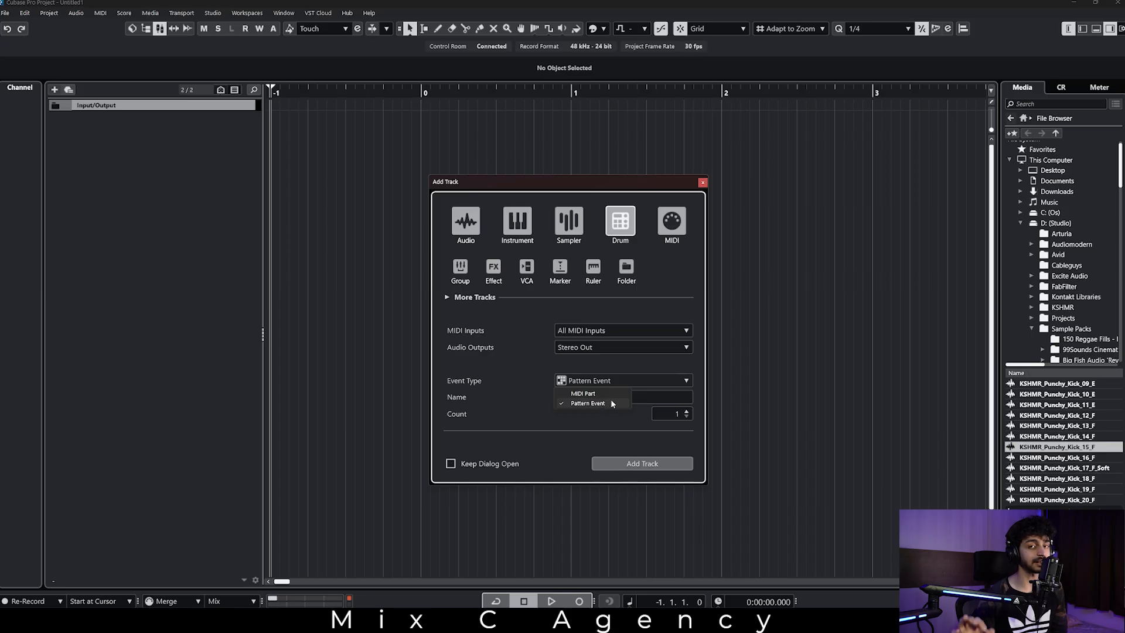
pyautogui.click(611, 403)
pyautogui.click(585, 399)
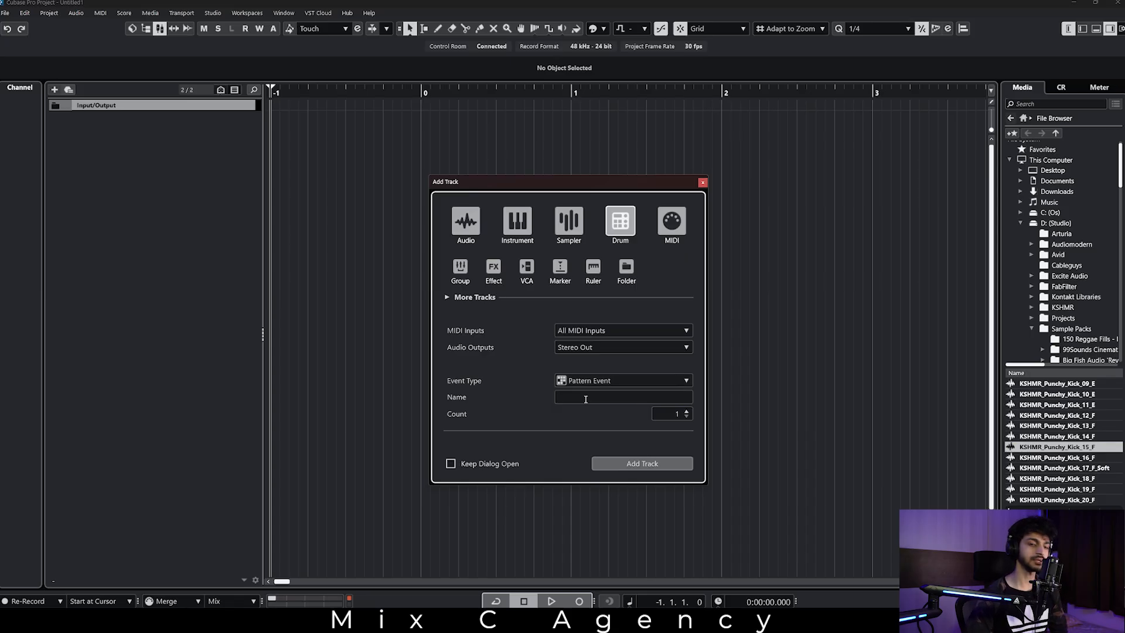
pyautogui.write('Drums')
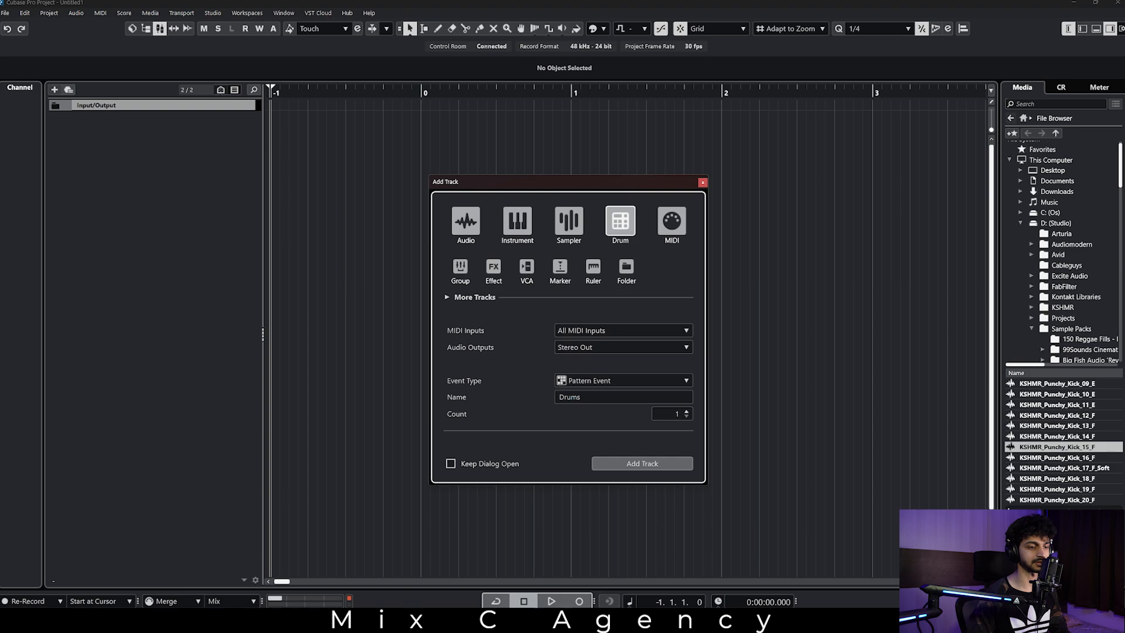
pyautogui.press('Return')
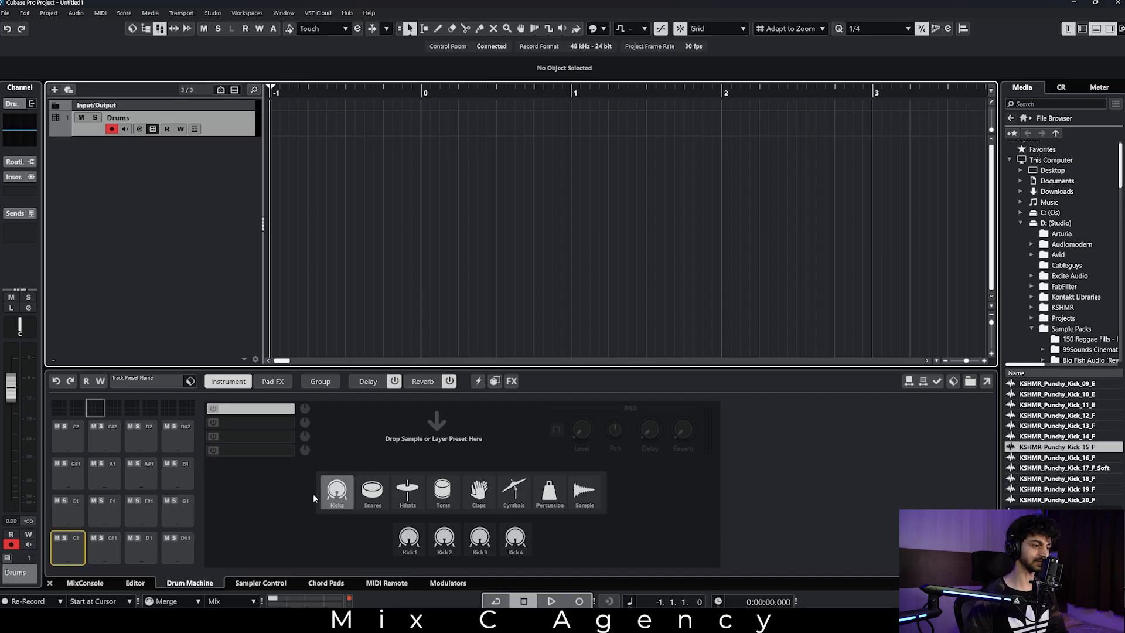
# Load Kick 2 onto pad C1 of the drum machine and lower its Click level to 35.
pyautogui.click(340, 495)
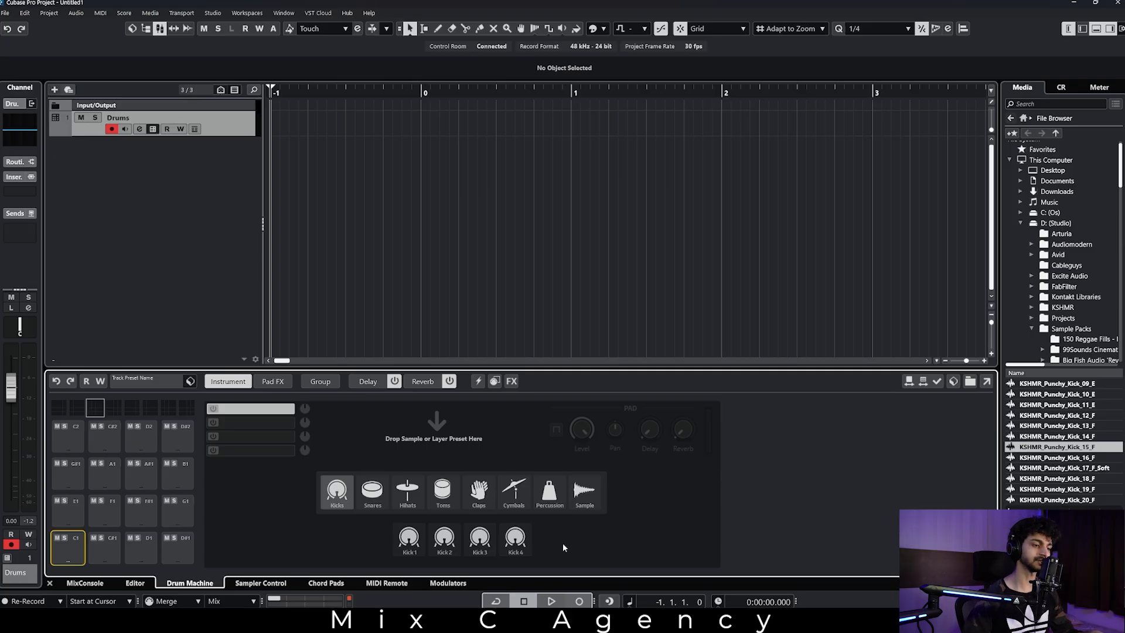
pyautogui.click(444, 537)
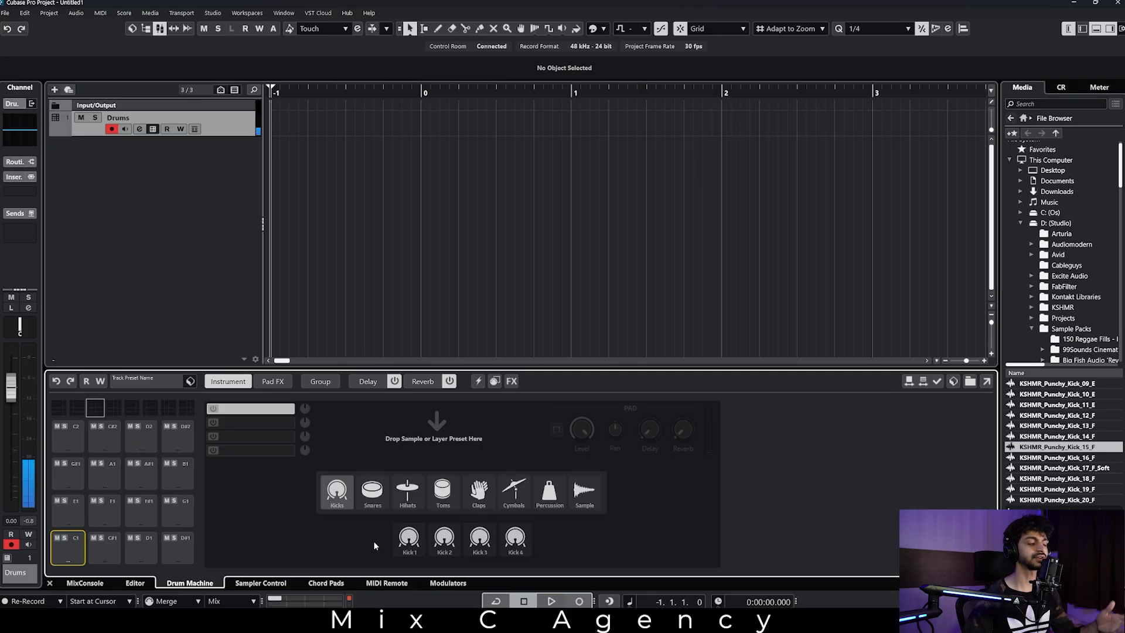
pyautogui.click(448, 544)
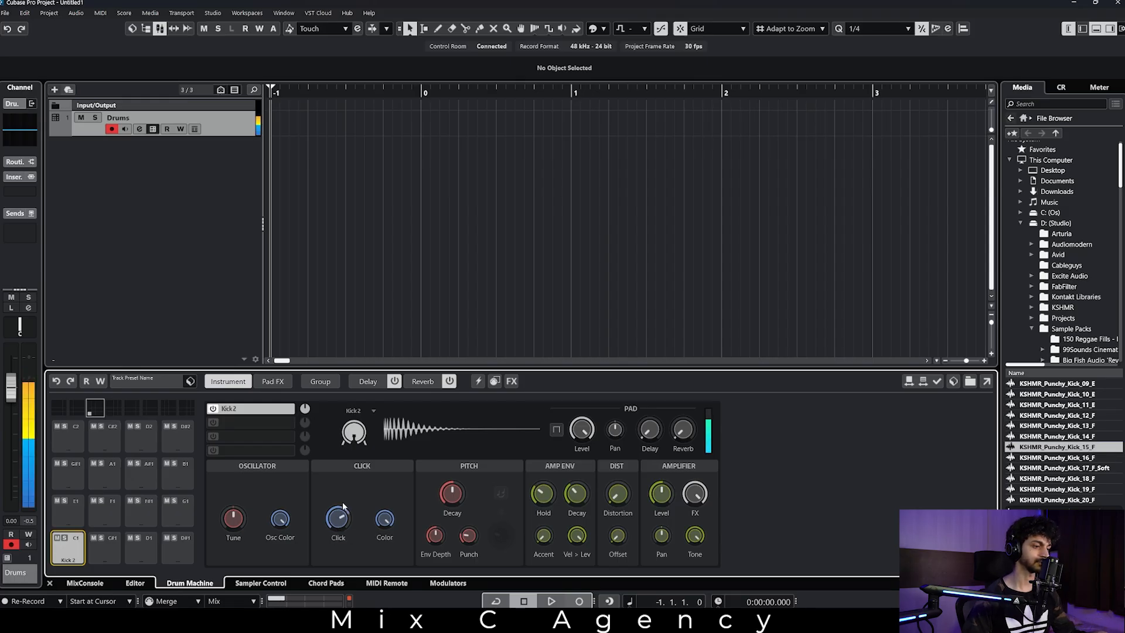
pyautogui.moveTo(347, 516); pyautogui.dragTo(353, 581)
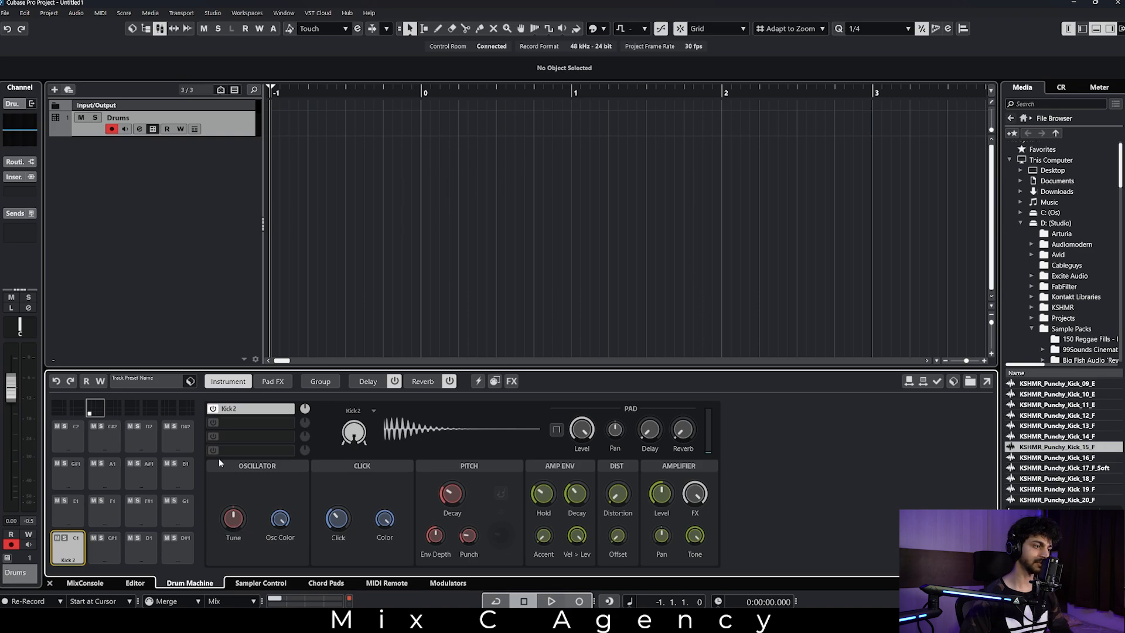
# Inspect the second layer slot and pad C#1, and view the assignment options of Kick 2's Click control.
pyautogui.click(250, 423)
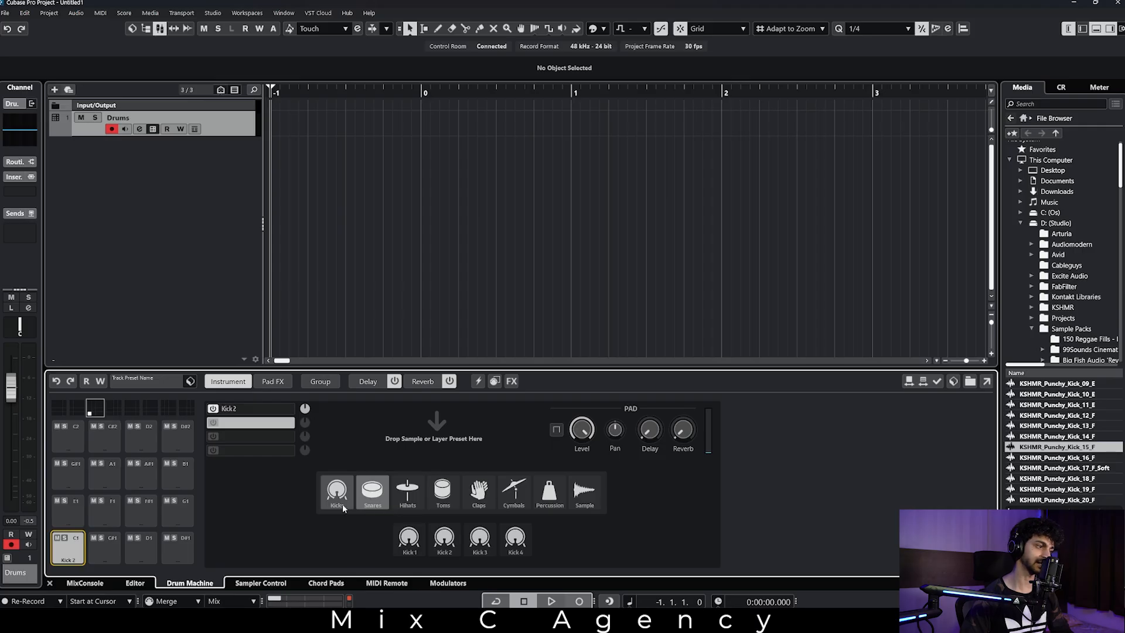
pyautogui.click(104, 552)
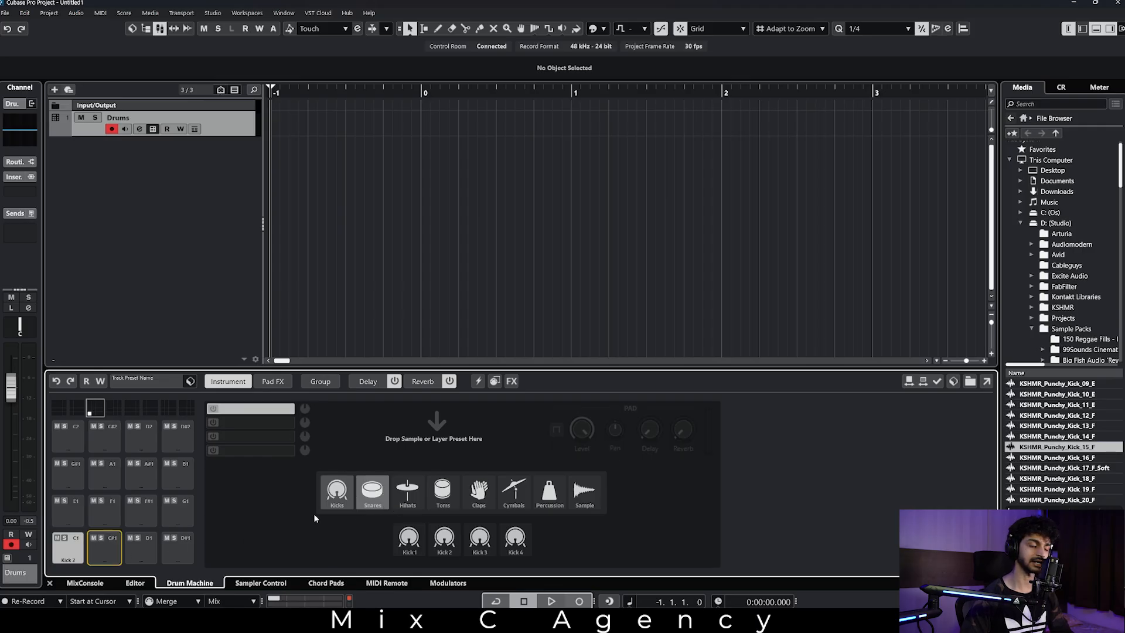
pyautogui.click(68, 548)
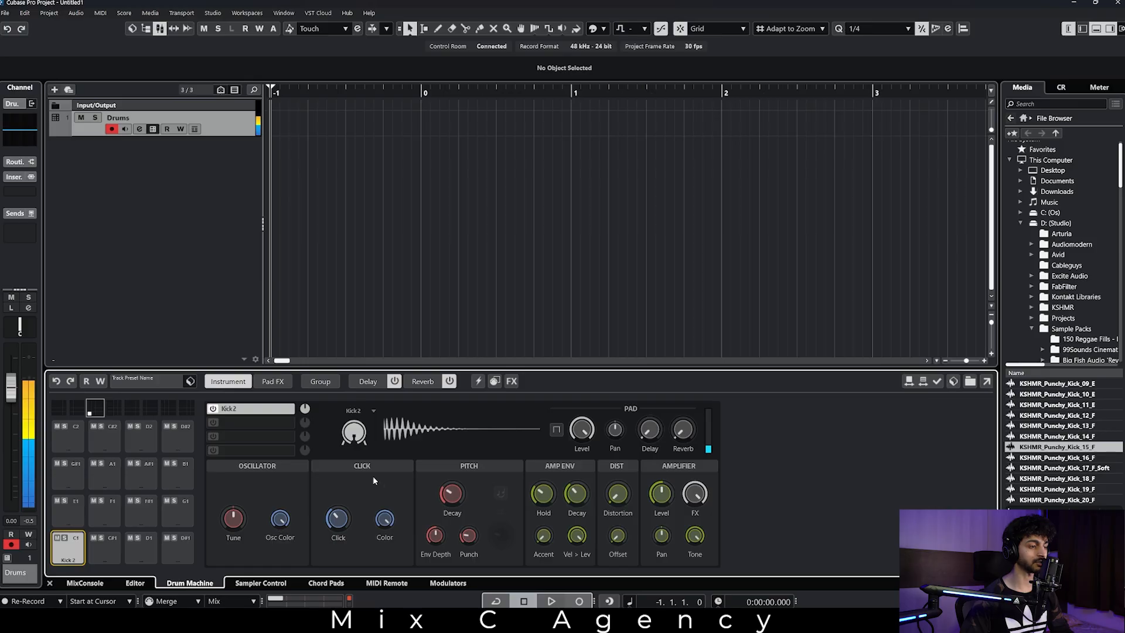
pyautogui.rightClick(338, 516)
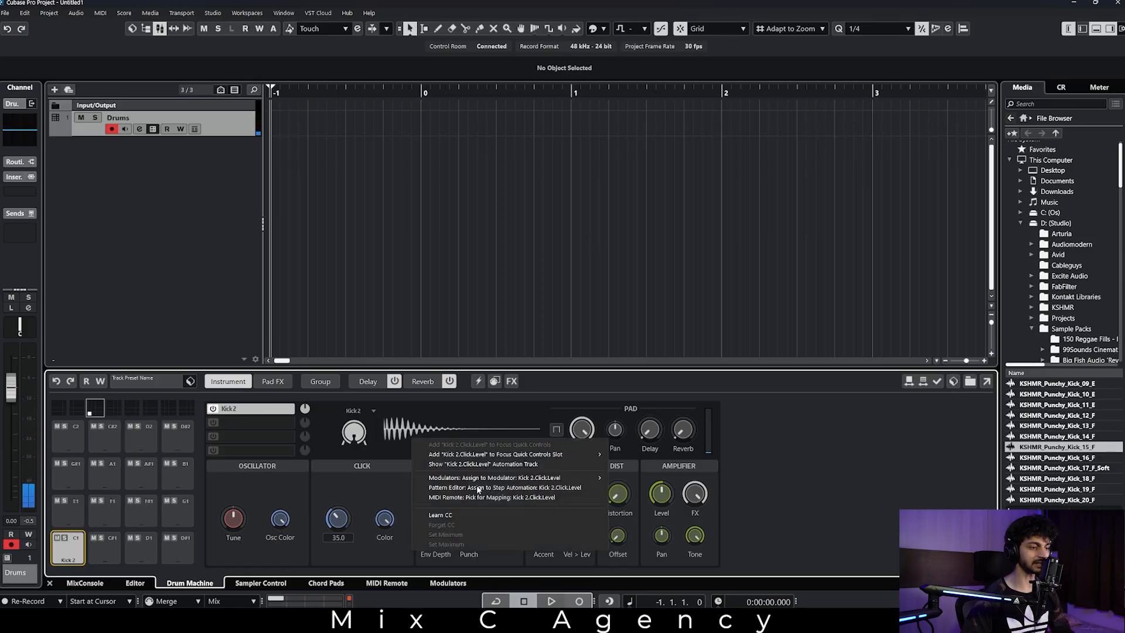
pyautogui.click(367, 498)
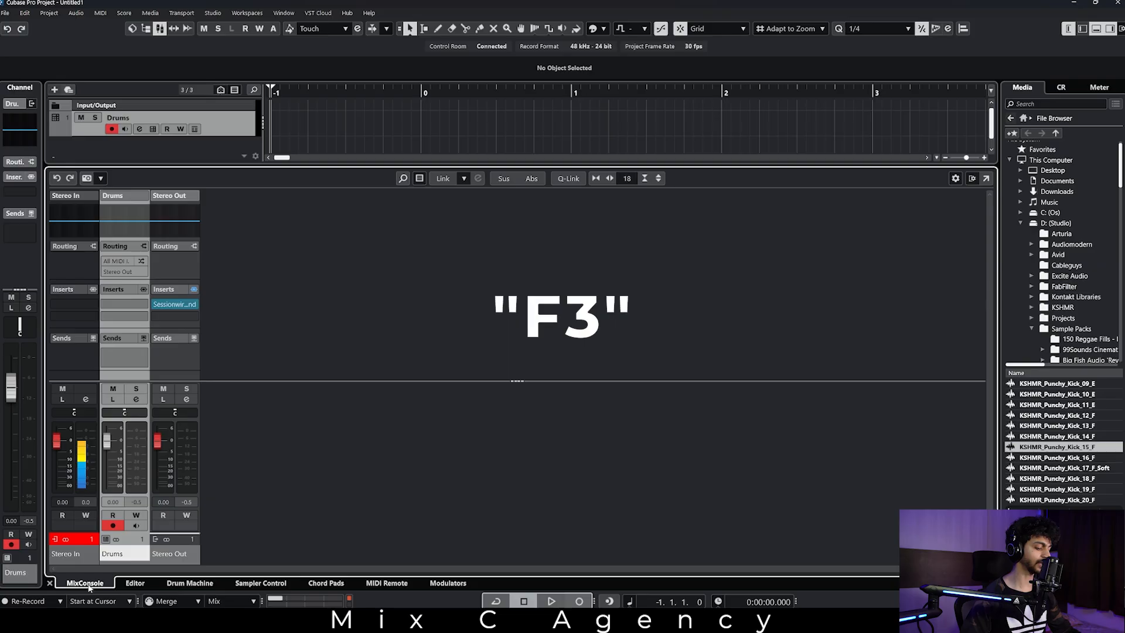
# View the MixConsole and the pattern Editor, and return the lower zone to the Drum Machine.
pyautogui.press('F3')
pyautogui.click(1117, 4)
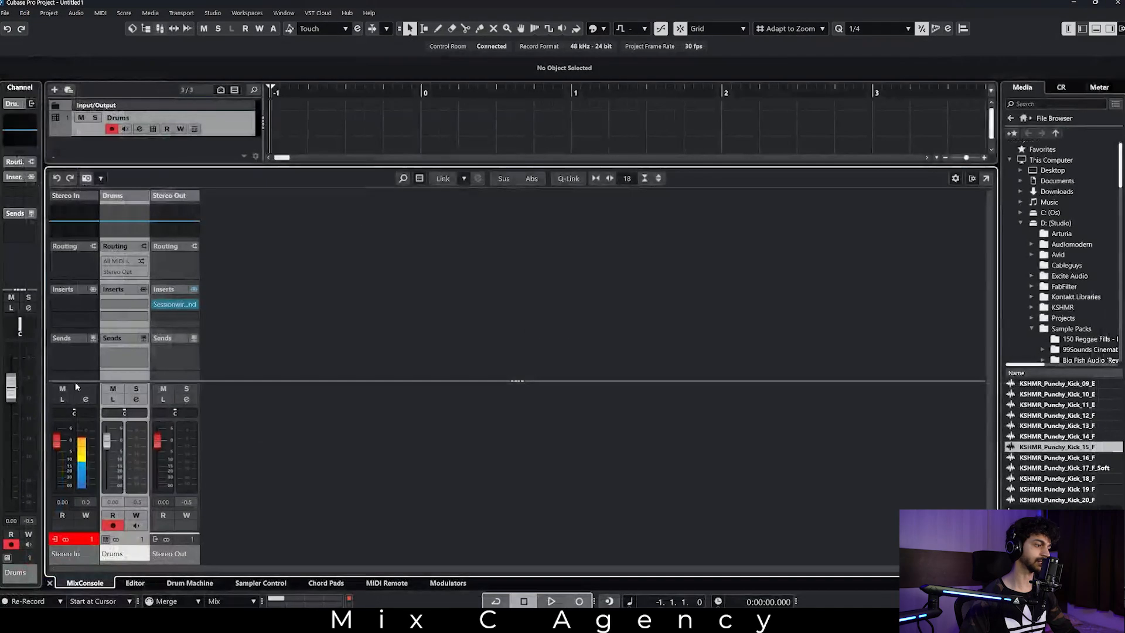
pyautogui.click(135, 583)
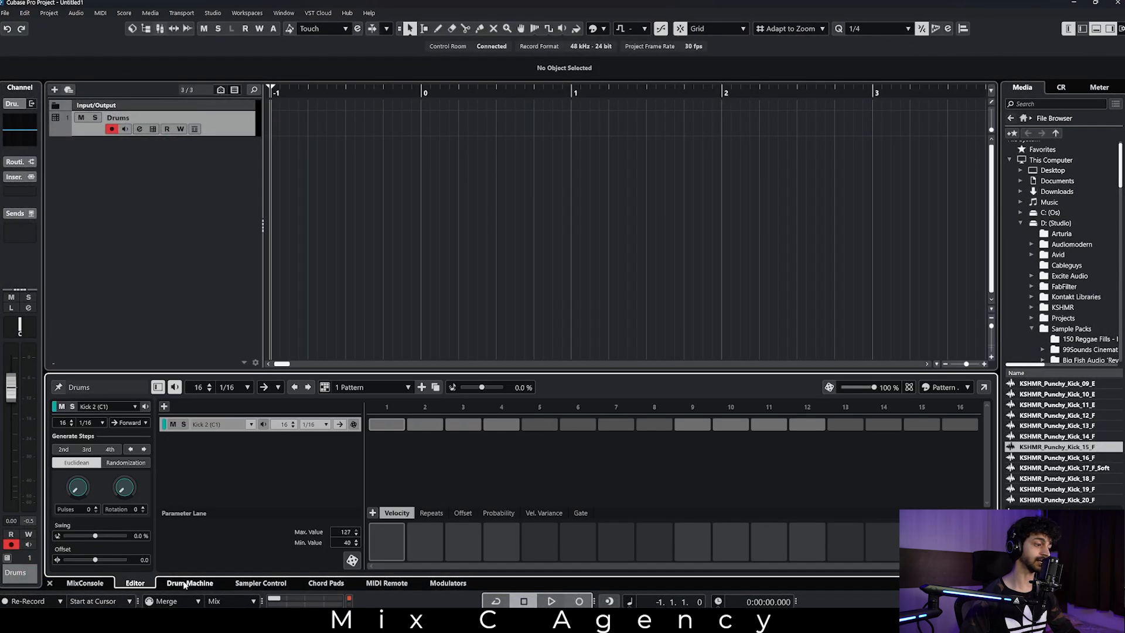
pyautogui.click(186, 582)
pyautogui.hotkey('ctrl', 'alt', 'e')
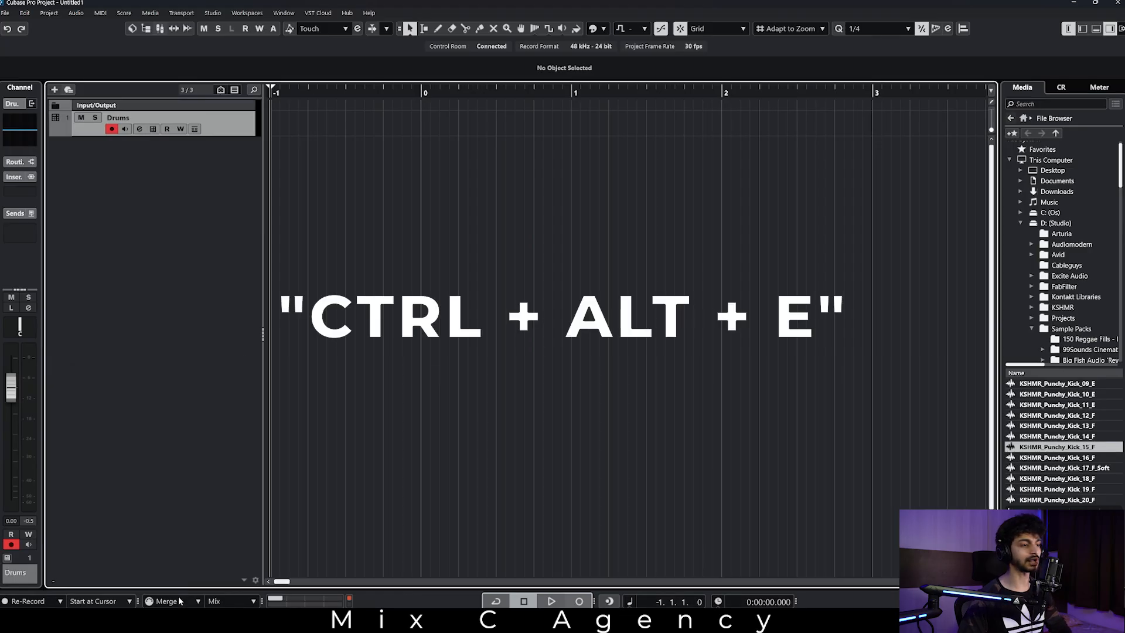
pyautogui.hotkey('ctrl', 'alt', 'e')
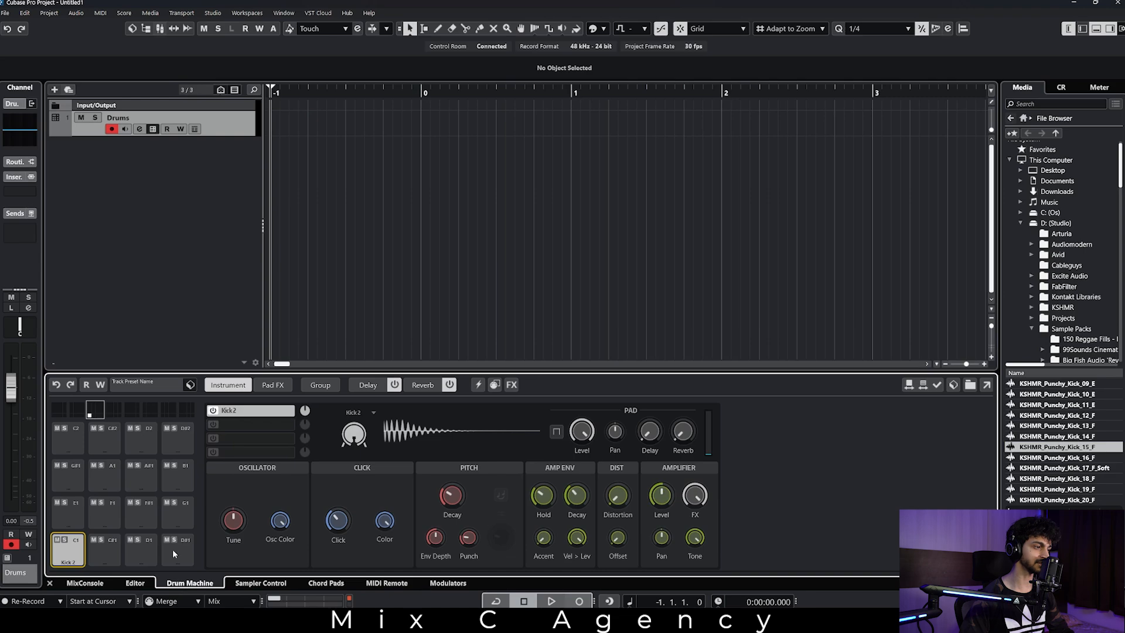
# Open the drum pattern in the Editor and activate Kick 2 on steps 1, 3, 4, 5, 6 and 8.
pyautogui.click(82, 583)
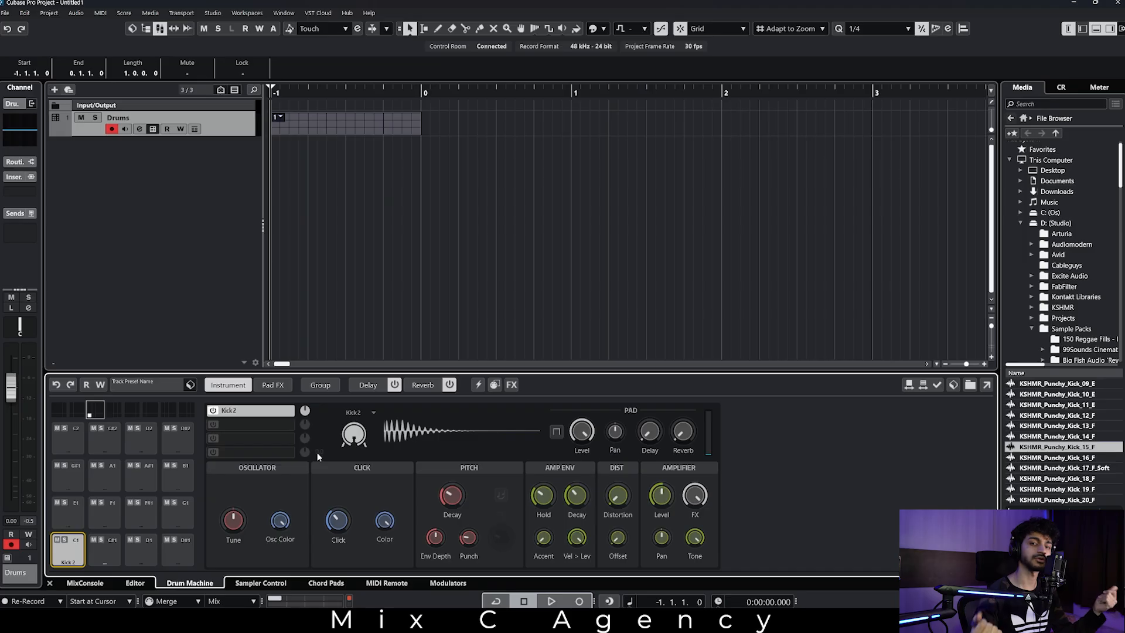
pyautogui.click(140, 585)
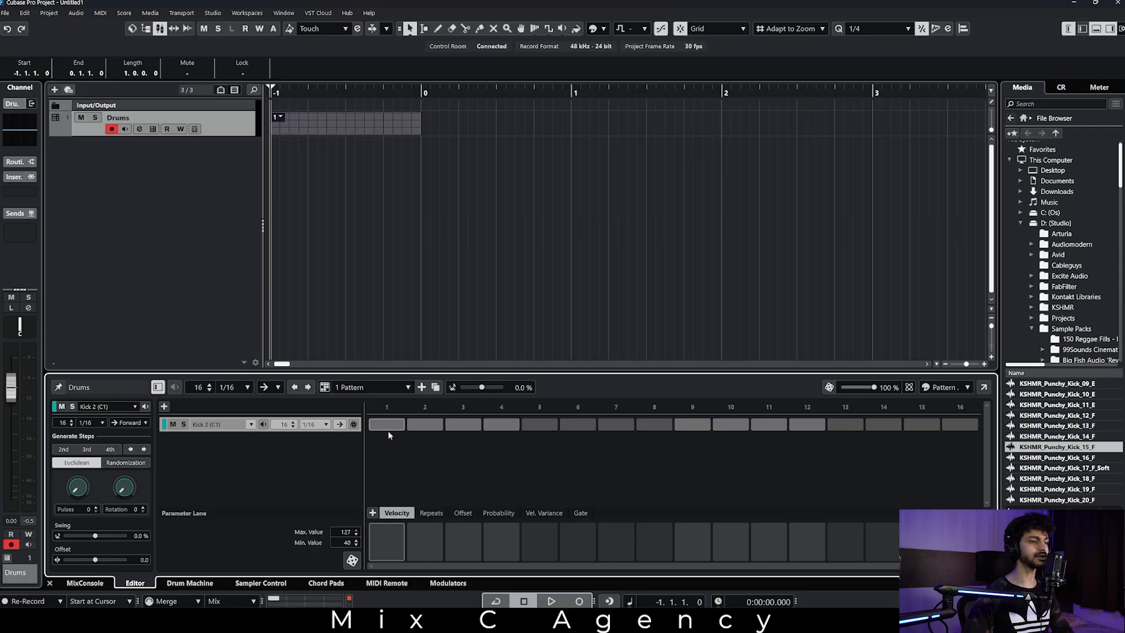
pyautogui.click(387, 424)
pyautogui.click(463, 425)
pyautogui.click(539, 424)
pyautogui.click(577, 424)
pyautogui.click(653, 424)
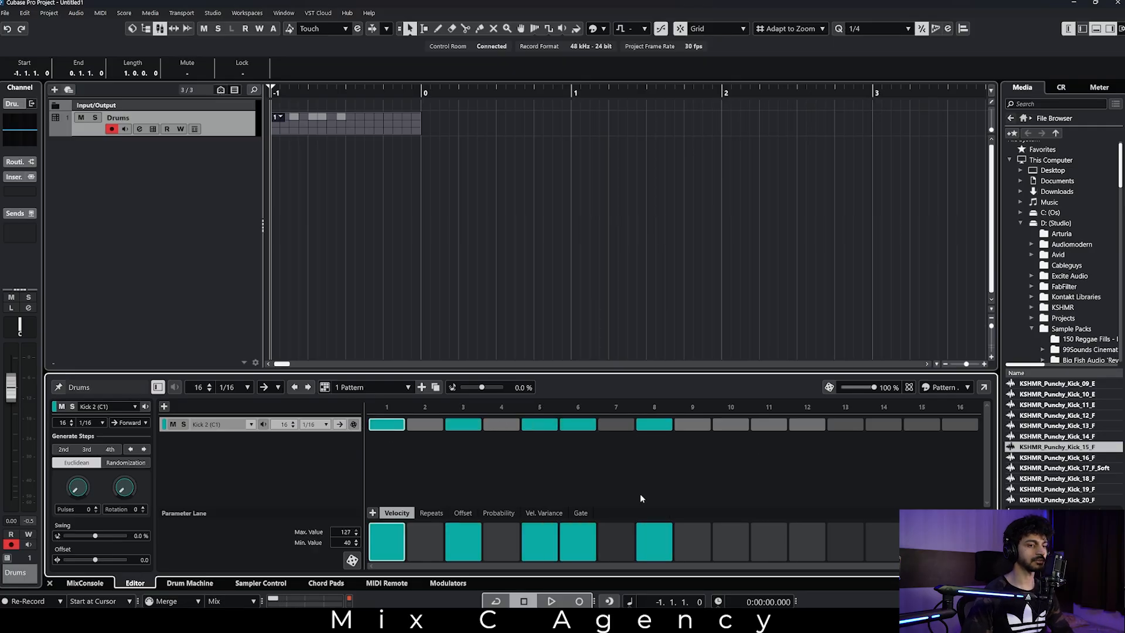
pyautogui.rightClick(665, 421)
pyautogui.click(603, 427)
pyautogui.click(501, 424)
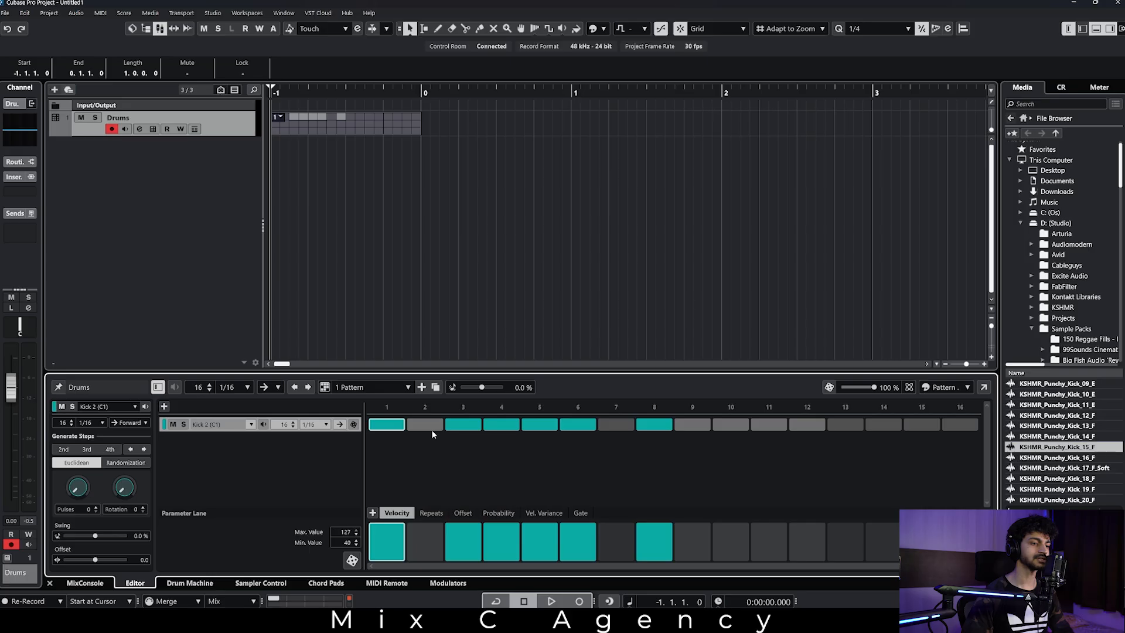
# Rework the Kick 2 pattern so only steps 1, 5, 9 and 13 are active, and play it.
pyautogui.click(463, 425)
pyautogui.click(501, 426)
pyautogui.click(536, 425)
pyautogui.click(578, 425)
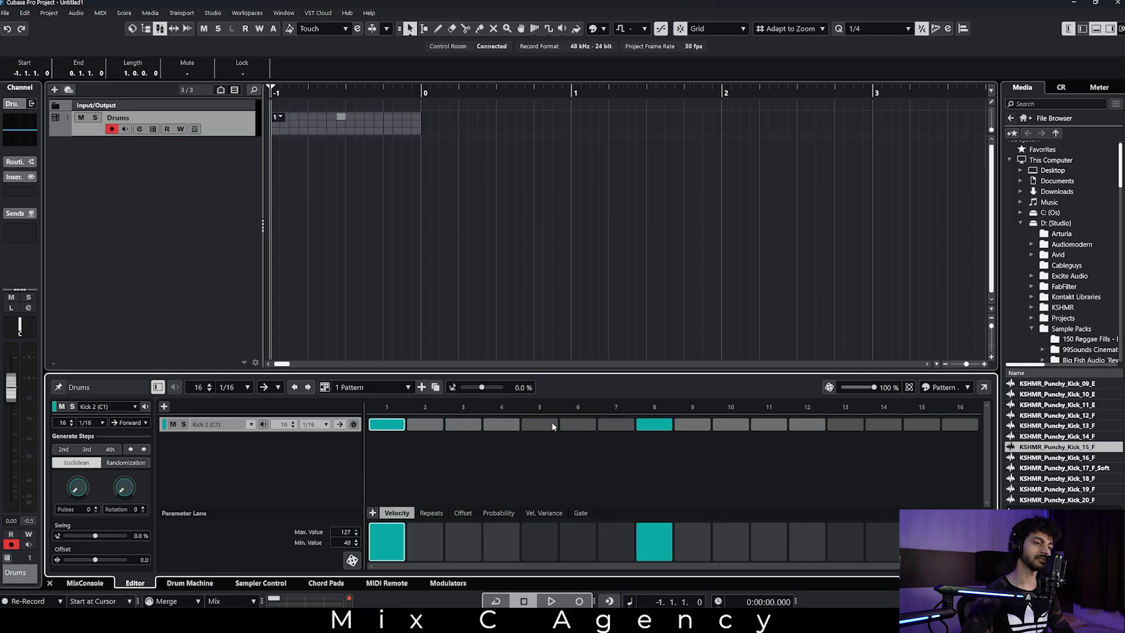
pyautogui.click(552, 425)
pyautogui.click(655, 425)
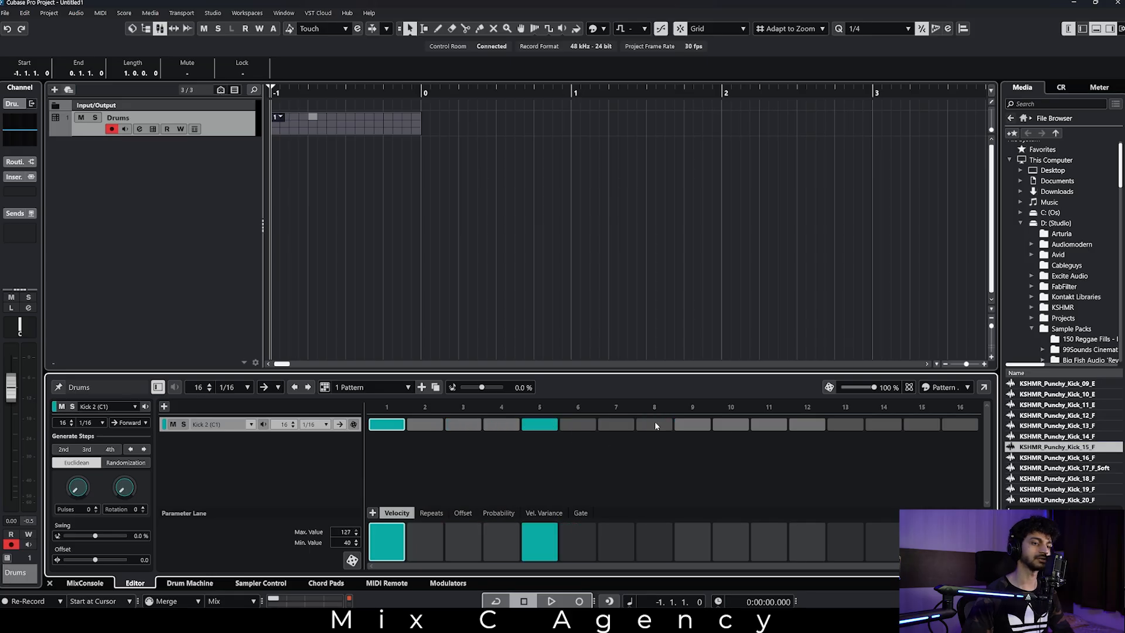
pyautogui.click(688, 425)
pyautogui.click(845, 424)
pyautogui.press('space')
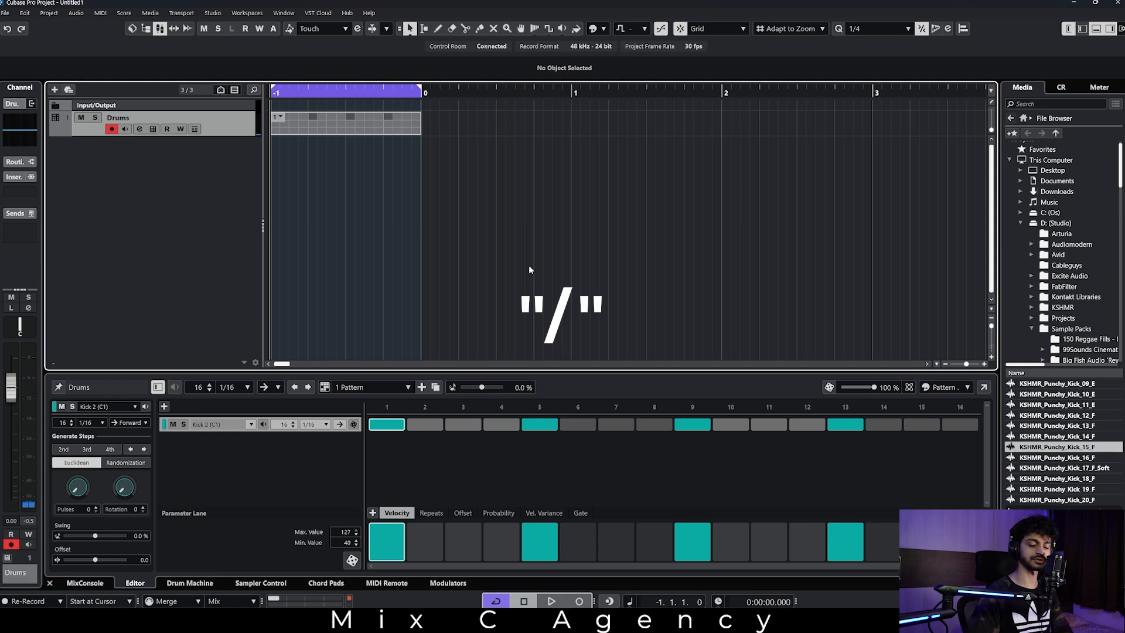
# Loop the drum pattern event with cycle mode and examine the Drums, Kick 2 and Snare 2 meters in the MixConsole.
pyautogui.press('/')
pyautogui.press('/')
pyautogui.press('/')
pyautogui.press('/')
pyautogui.press('F3')
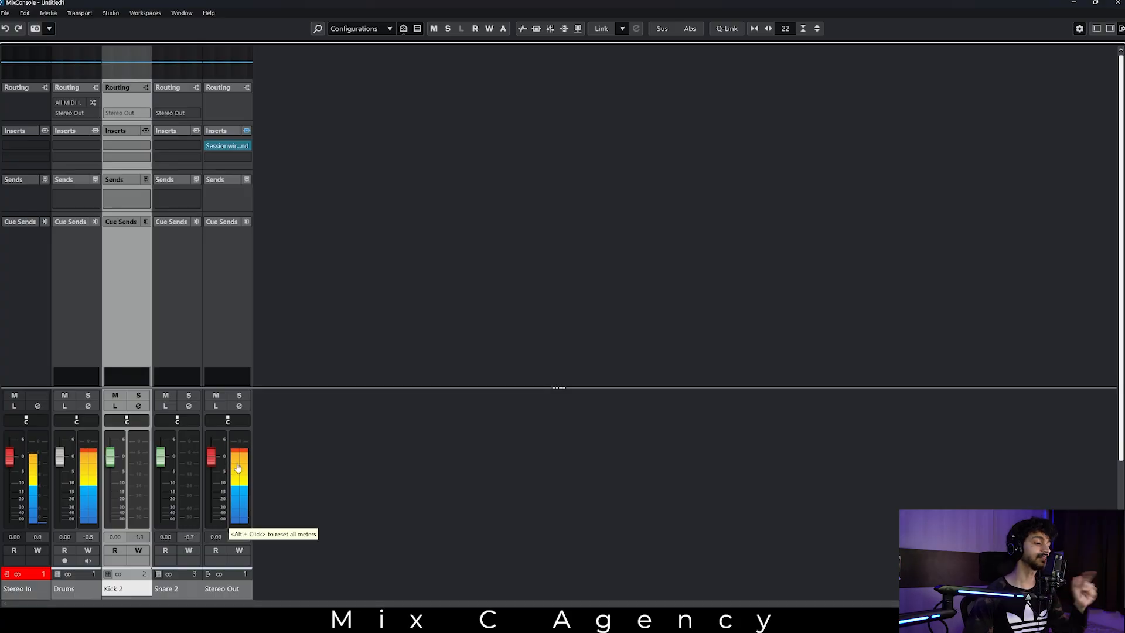
pyautogui.click(179, 476)
pyautogui.click(135, 464)
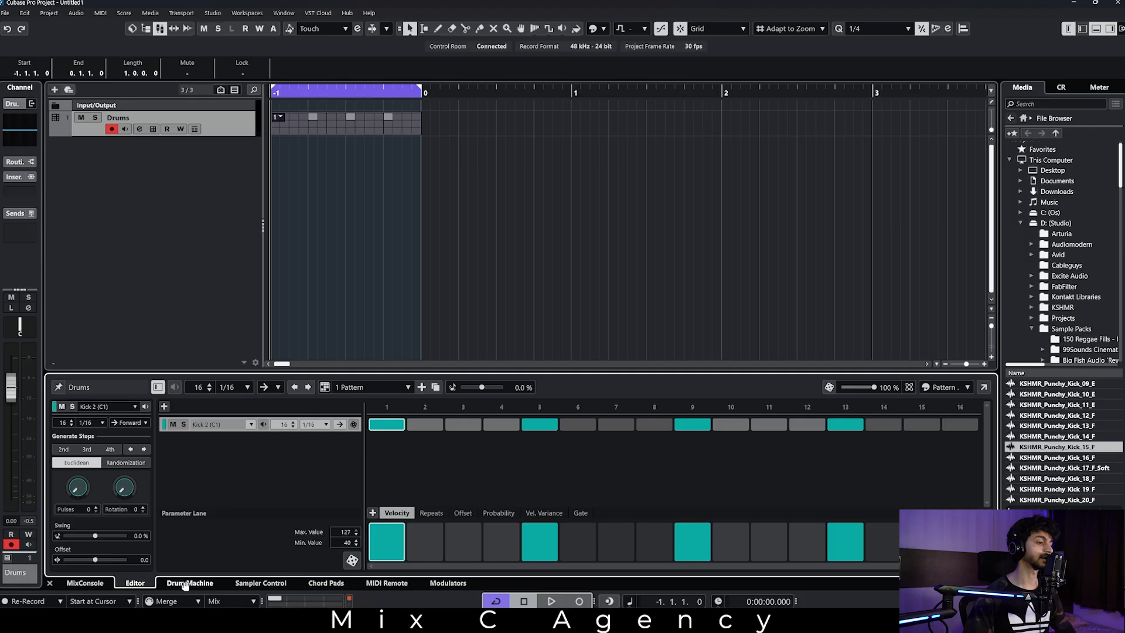
# Route the Kick 2 pad to output Out 2 in the drum machine and check its separate channel in the MixConsole.
pyautogui.click(185, 584)
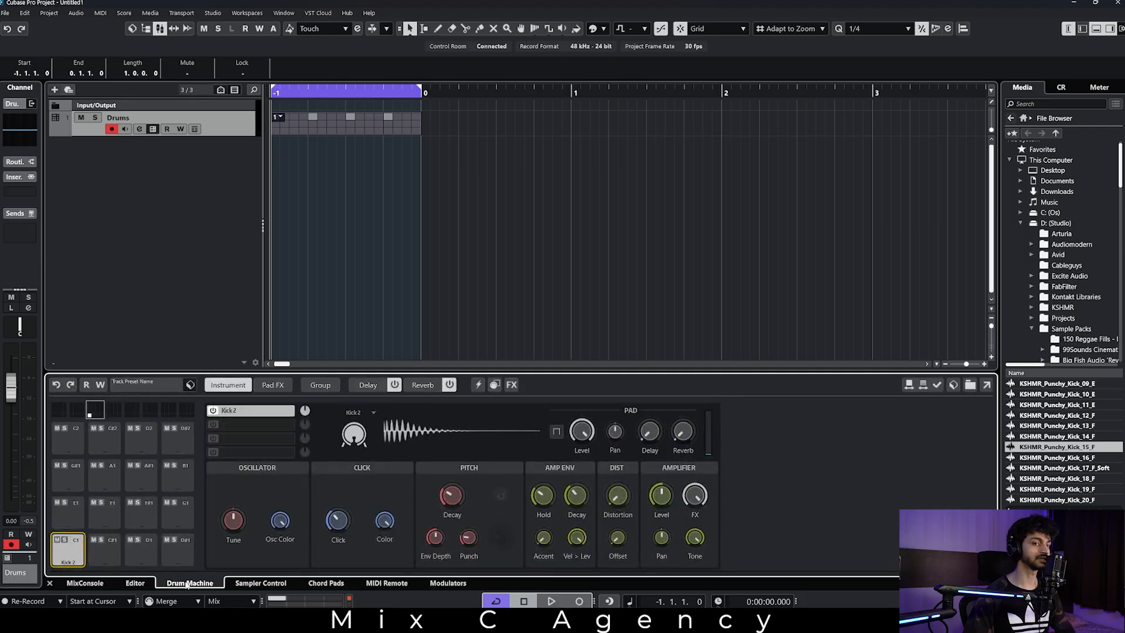
pyautogui.click(321, 386)
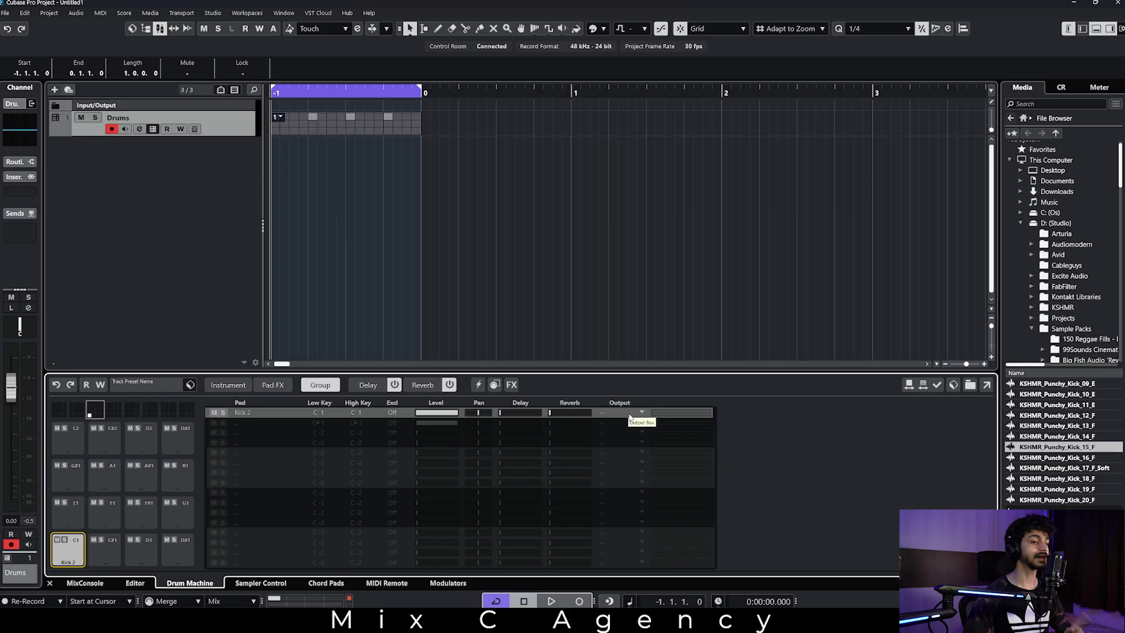
pyautogui.click(630, 416)
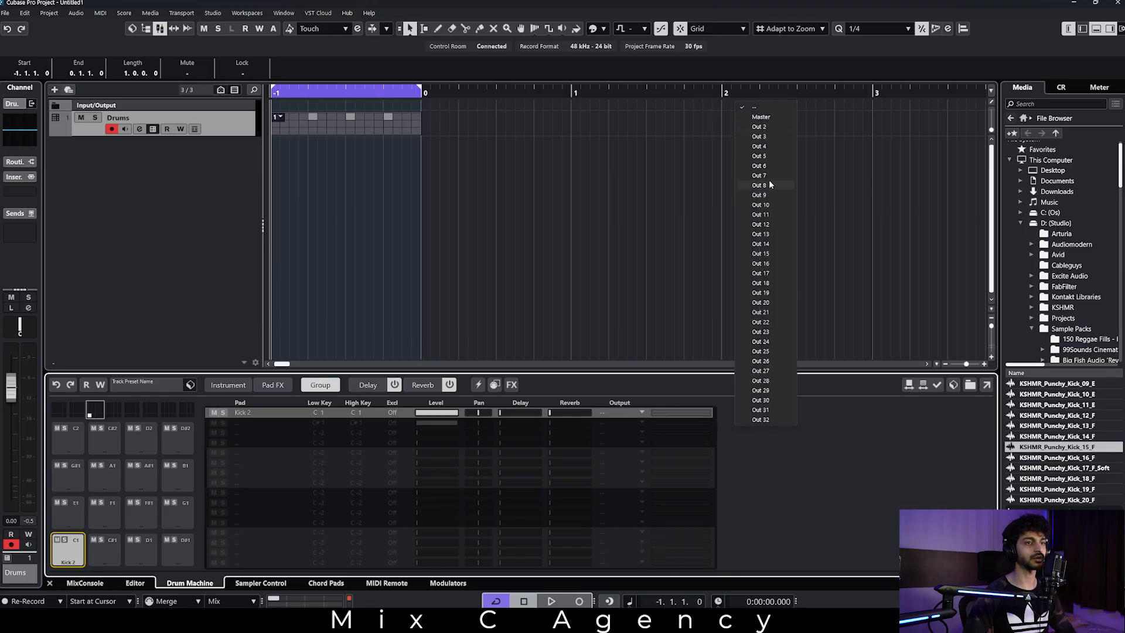
pyautogui.click(783, 126)
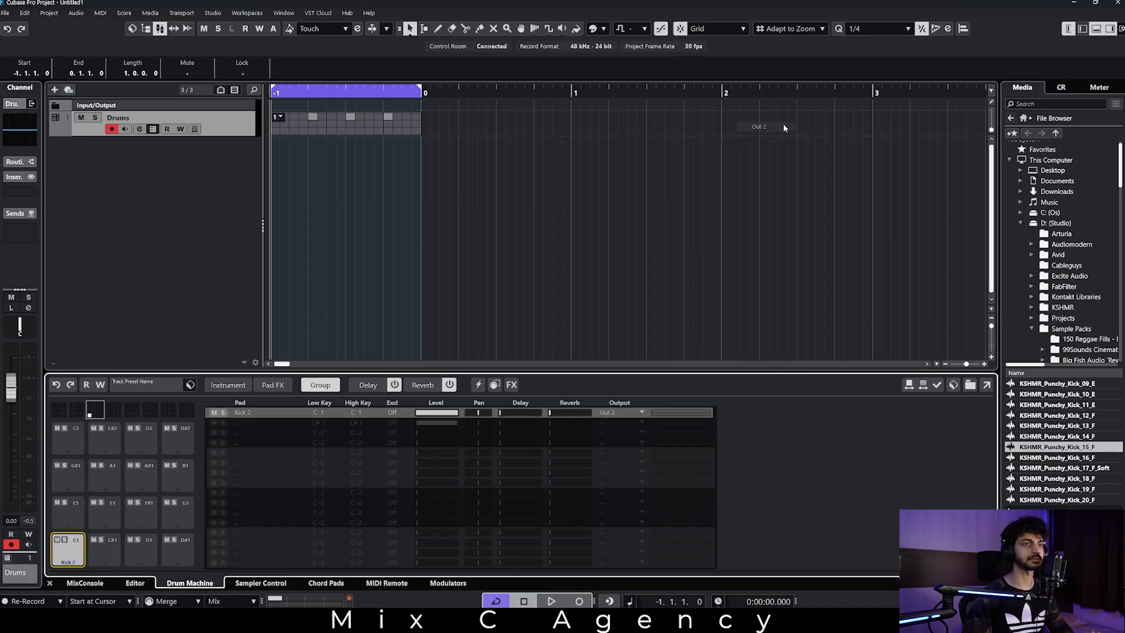
pyautogui.hotkey('alt', 'Tab')
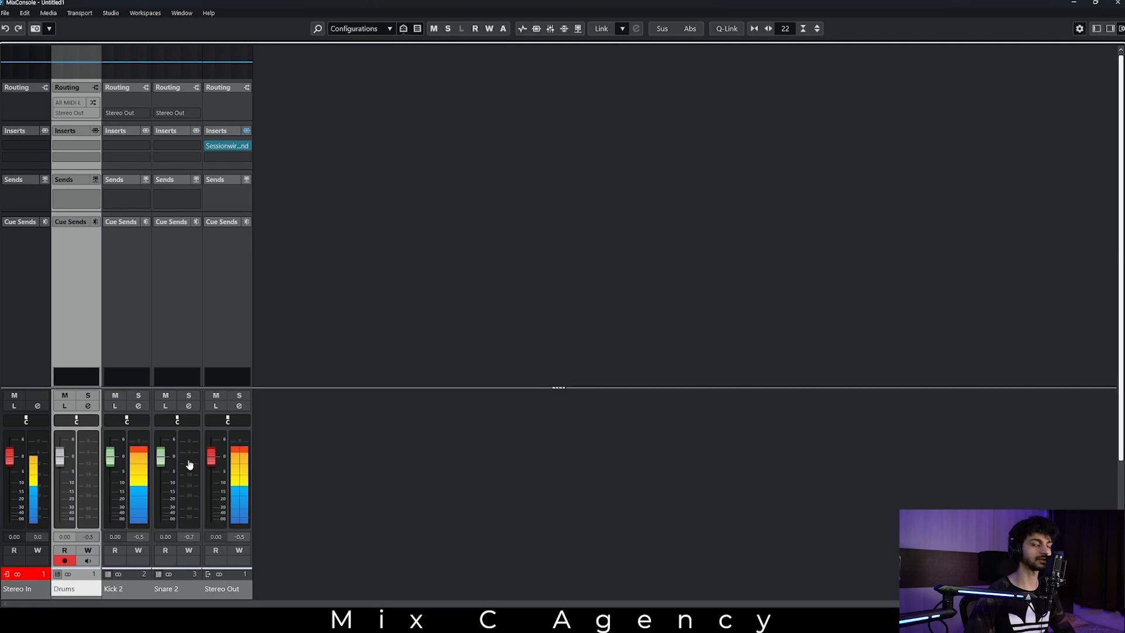
pyautogui.click(1074, 3)
# Load Snare 3 onto pad C#1 and route it to its own output bus.
pyautogui.click(104, 550)
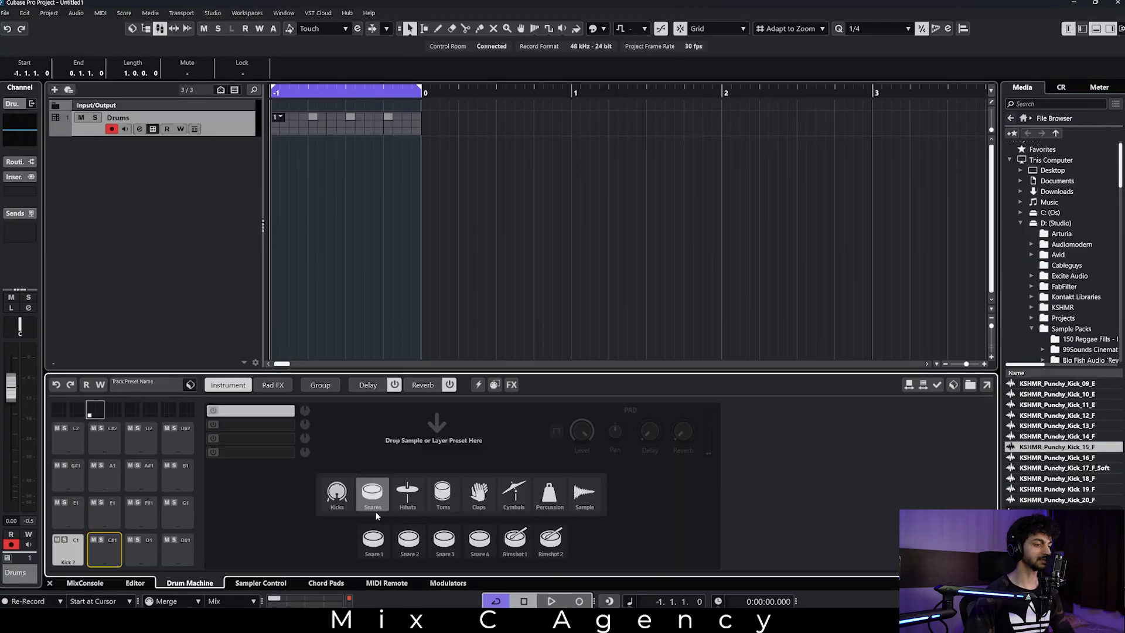
pyautogui.click(446, 543)
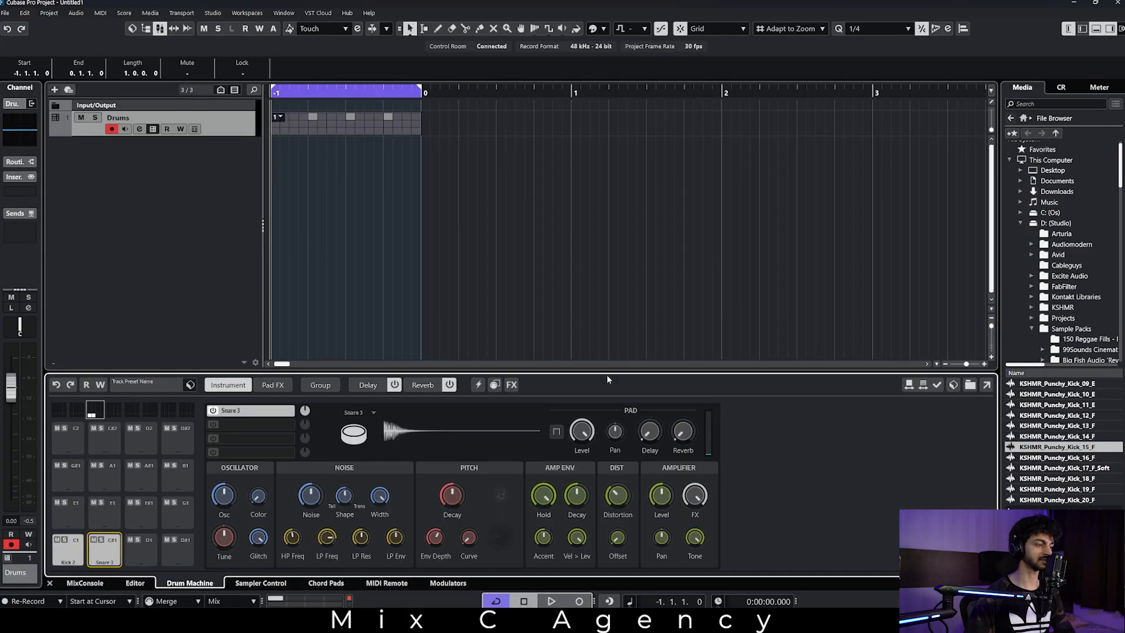
pyautogui.click(321, 384)
pyautogui.click(641, 422)
pyautogui.click(771, 150)
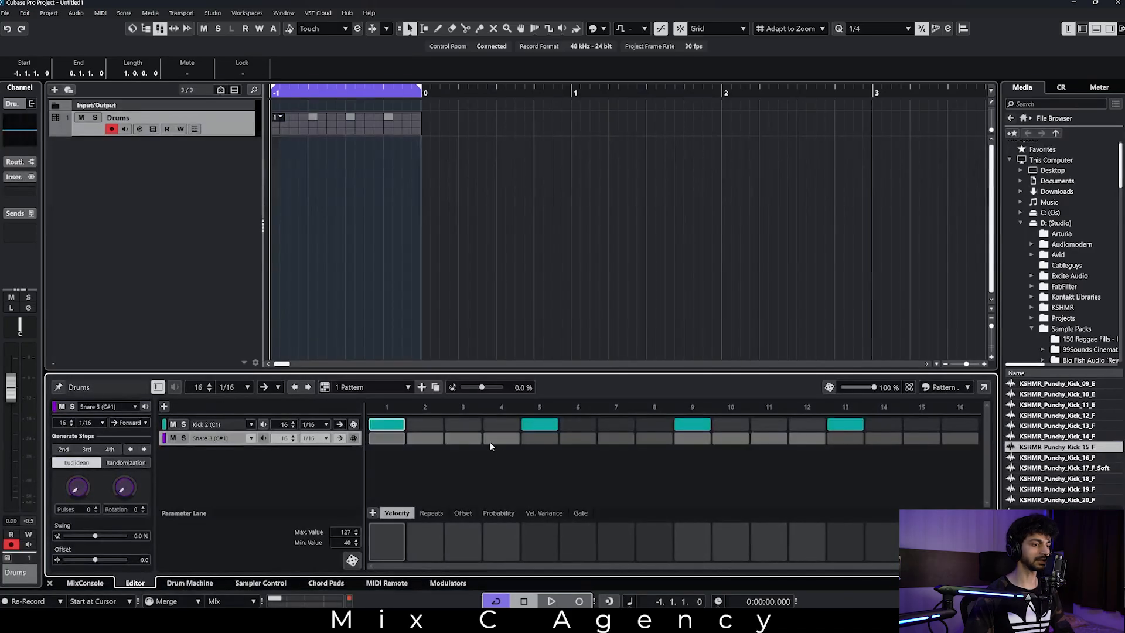
# Activate Snare 3 on steps 5 and 13 of the pattern and play the loop.
pyautogui.click(551, 441)
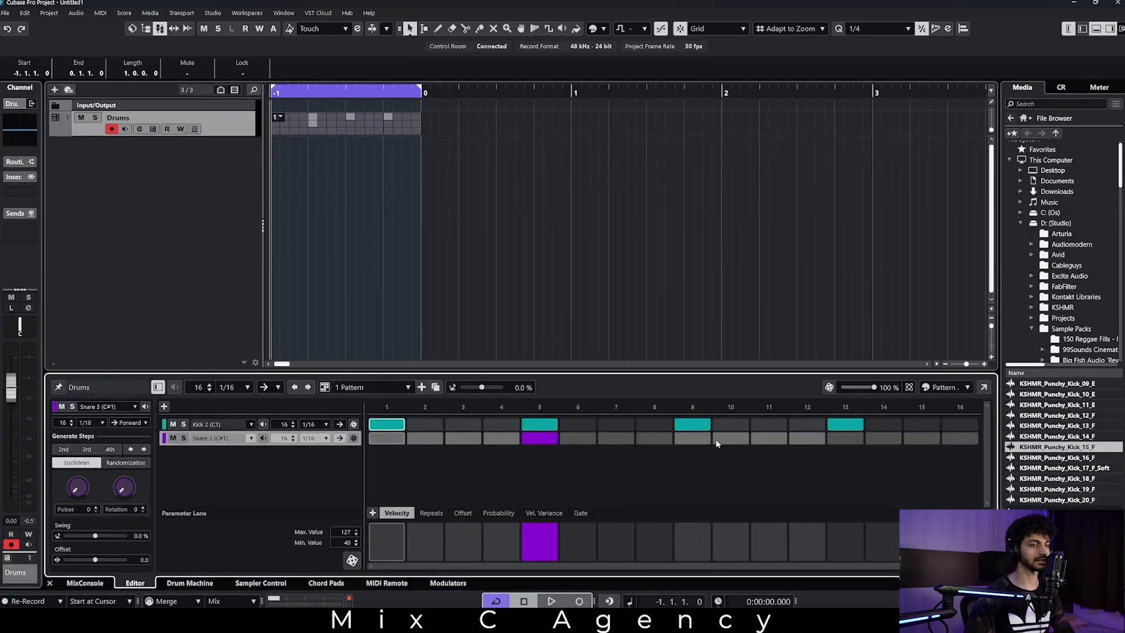
pyautogui.click(848, 438)
pyautogui.press('space')
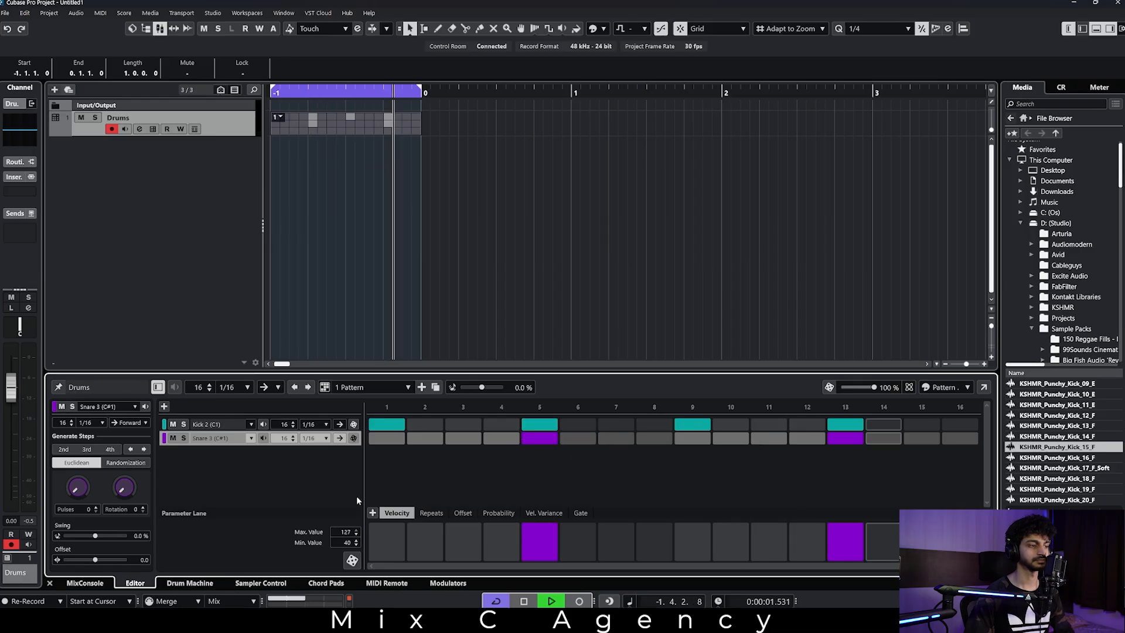
# Lower the Snare 2 channel fader to about -6.67 dB in the MixConsole and close the mixer.
pyautogui.press('F3')
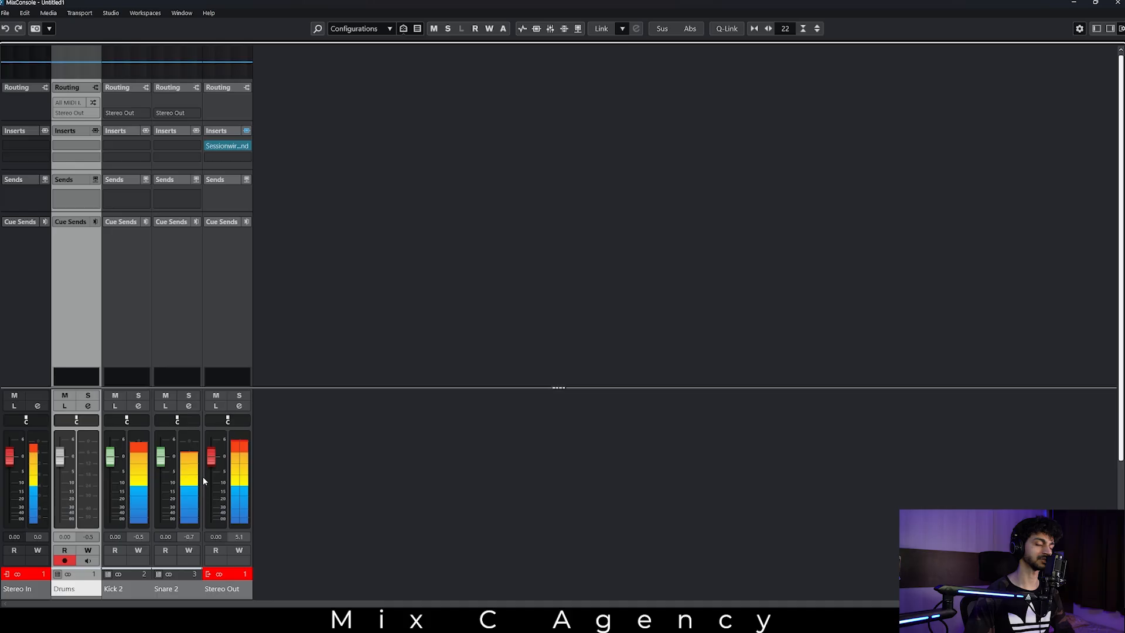
pyautogui.moveTo(160, 457); pyautogui.dragTo(165, 483)
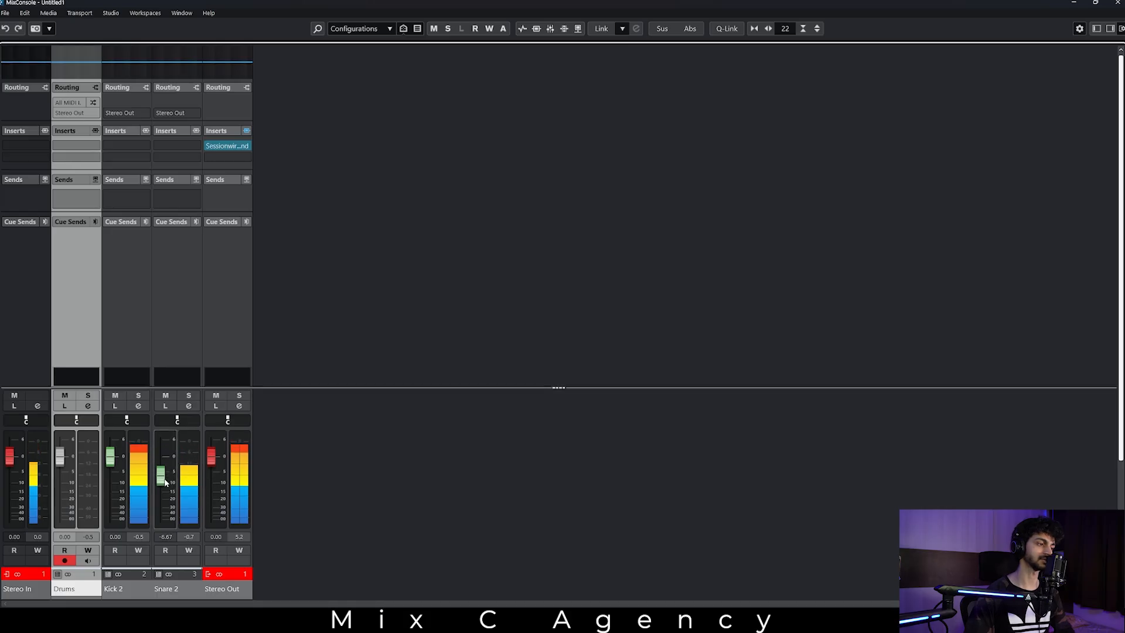
pyautogui.press('F3')
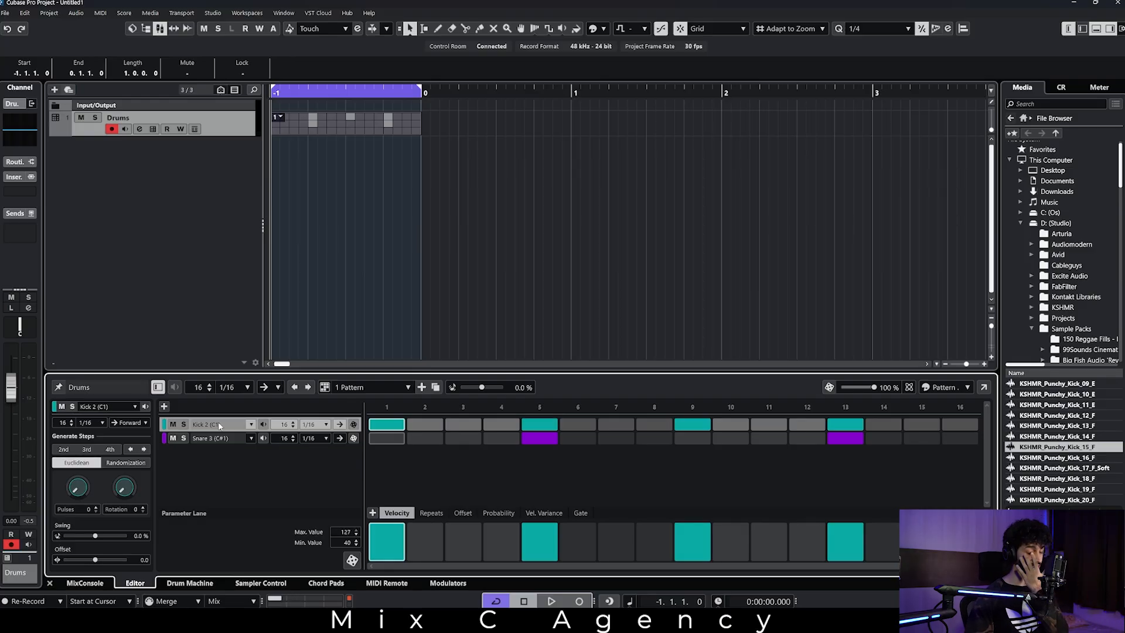
# Lower the velocities of the Kick 2 hits on steps 1, 5, 9 and 13, with step 13 at 89, and play the pattern.
pyautogui.click(418, 514)
pyautogui.click(462, 514)
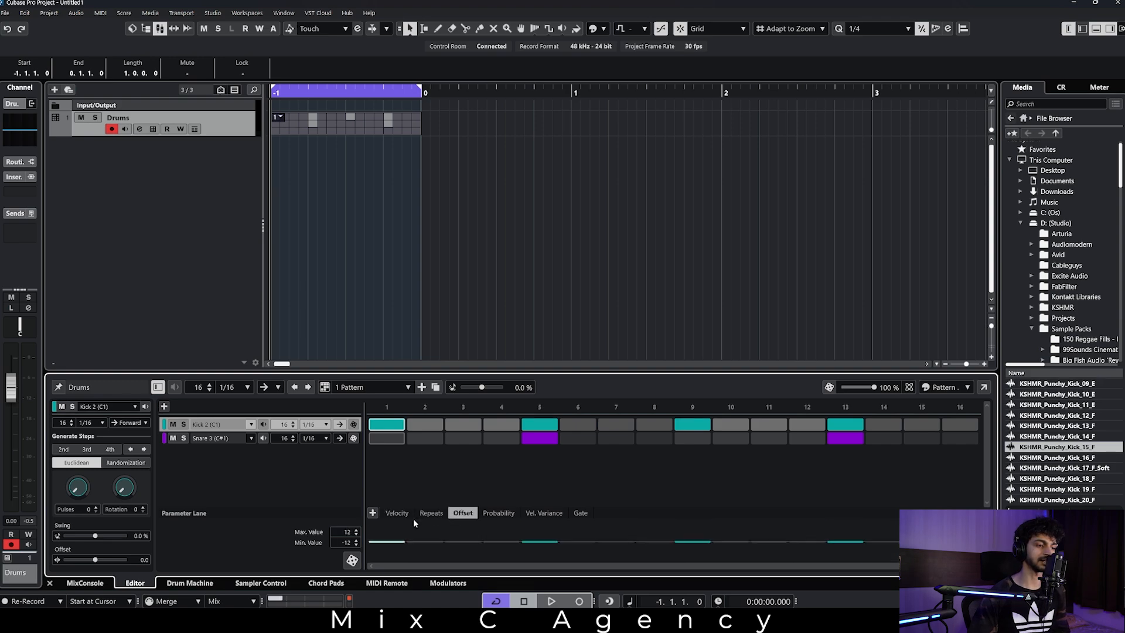
pyautogui.click(396, 513)
pyautogui.moveTo(393, 538); pyautogui.dragTo(545, 542)
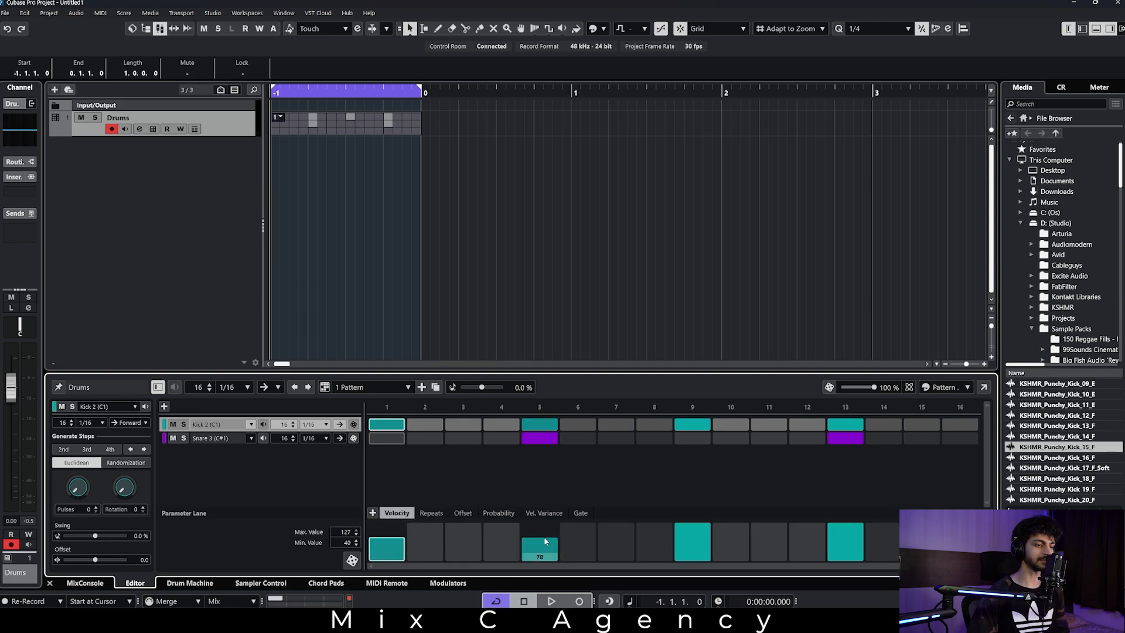
pyautogui.click(700, 553)
pyautogui.press('space')
pyautogui.click(849, 534)
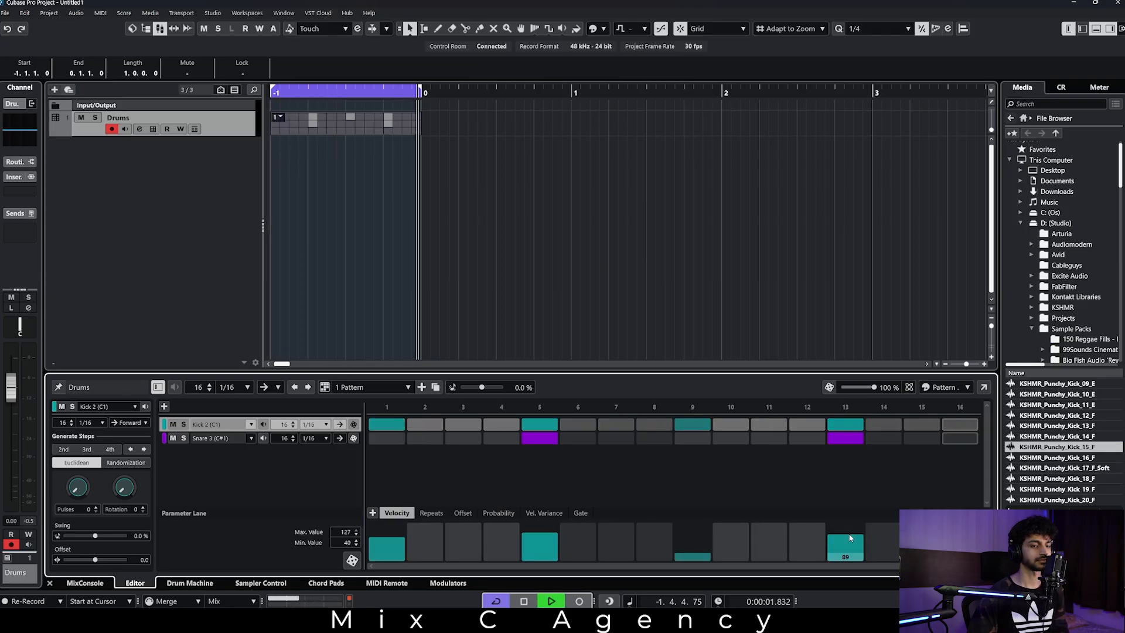
pyautogui.press('space')
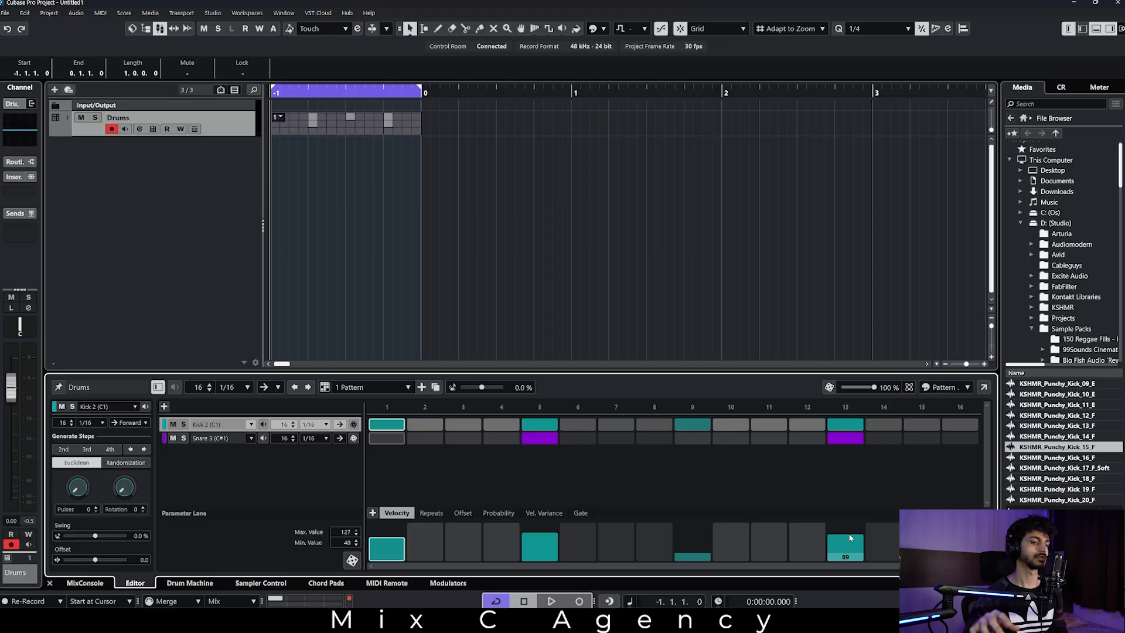
# Try increasing repeat counts on Kick 2's step 5, listening to each, and return the step to a single hit.
pyautogui.click(432, 513)
pyautogui.moveTo(538, 555)
pyautogui.mouseDown()
pyautogui.moveTo(544, 544)
pyautogui.moveTo(542, 554)
pyautogui.mouseUp()
pyautogui.press('space')
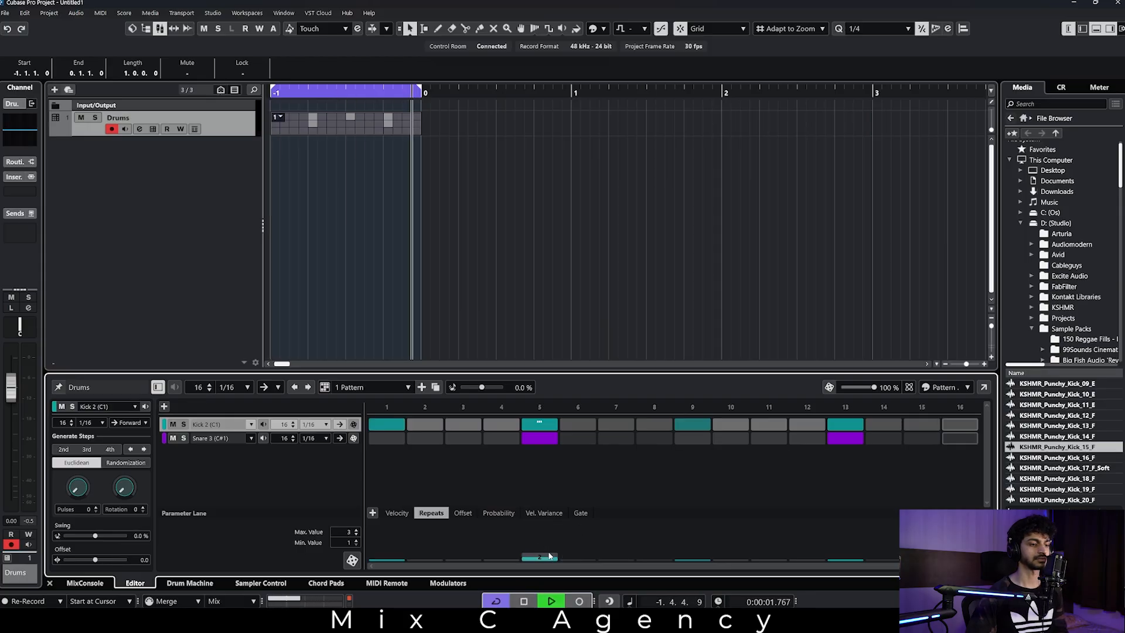
pyautogui.press('space')
pyautogui.moveTo(547, 563); pyautogui.dragTo(555, 546)
pyautogui.press('space')
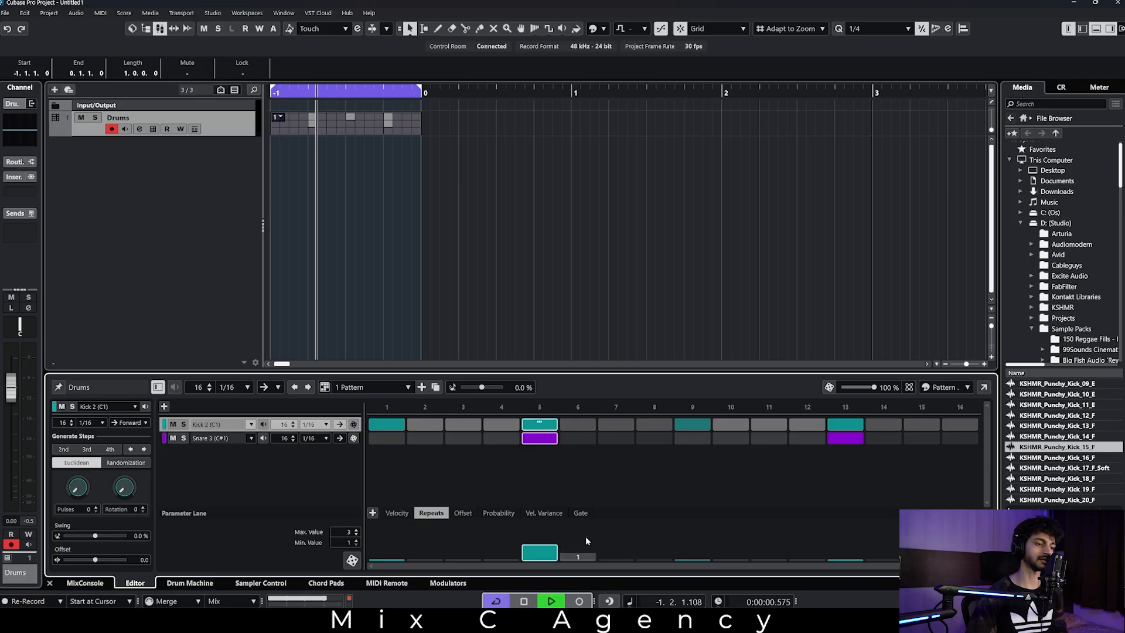
pyautogui.moveTo(550, 554); pyautogui.dragTo(551, 561)
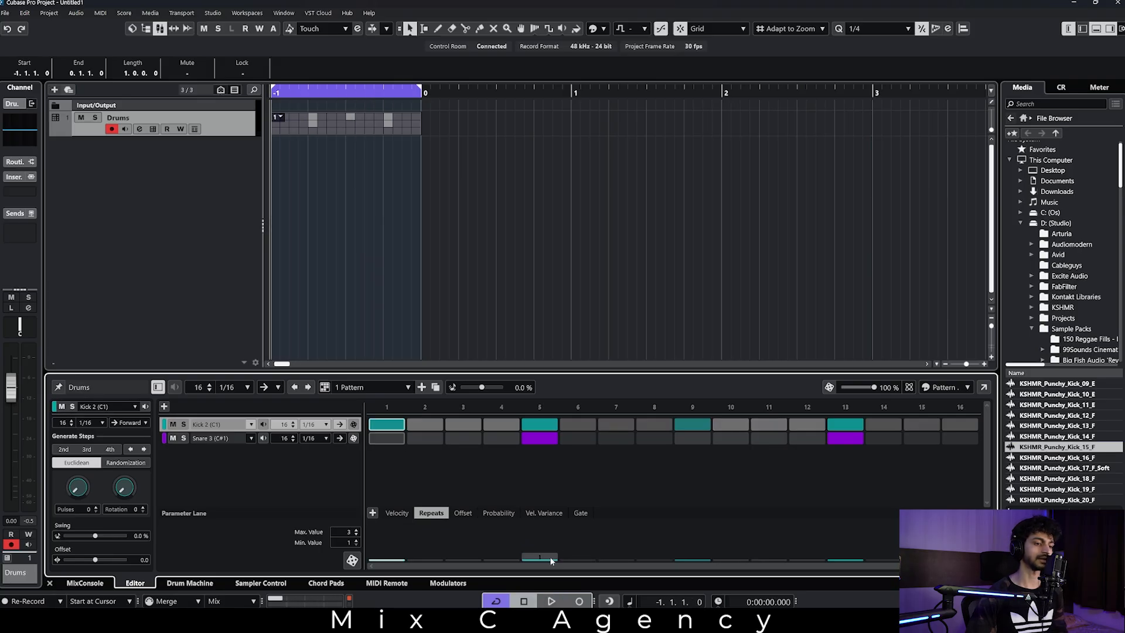
# Set the Offset of Kick 2's step 9 to 15, play the pattern, and raise the offset further while listening.
pyautogui.click(463, 512)
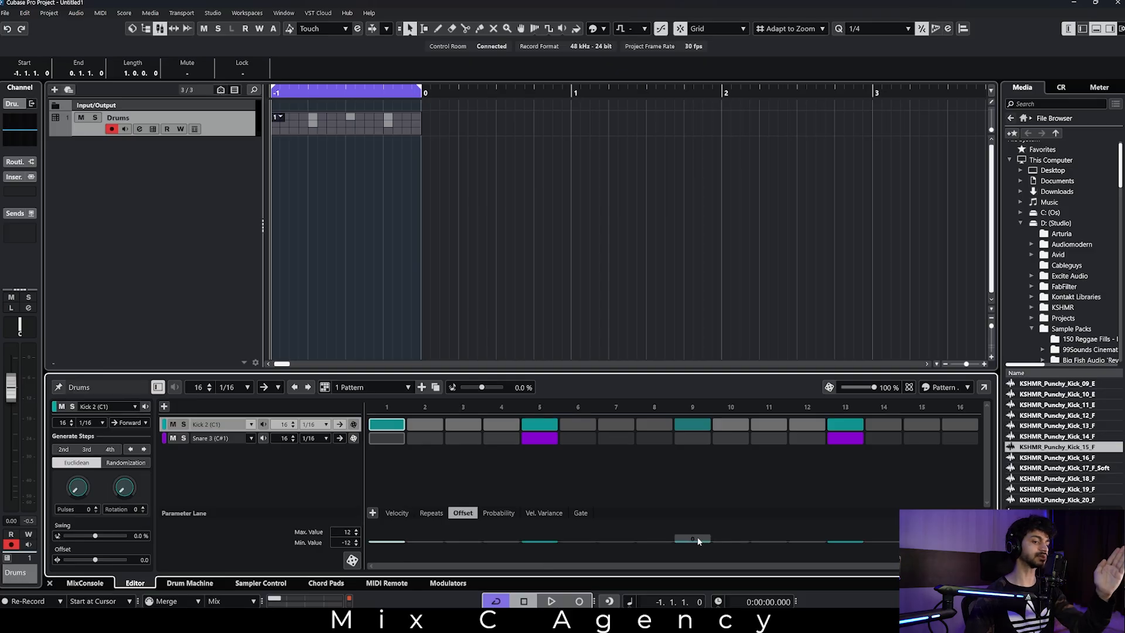
pyautogui.moveTo(698, 542); pyautogui.dragTo(707, 537)
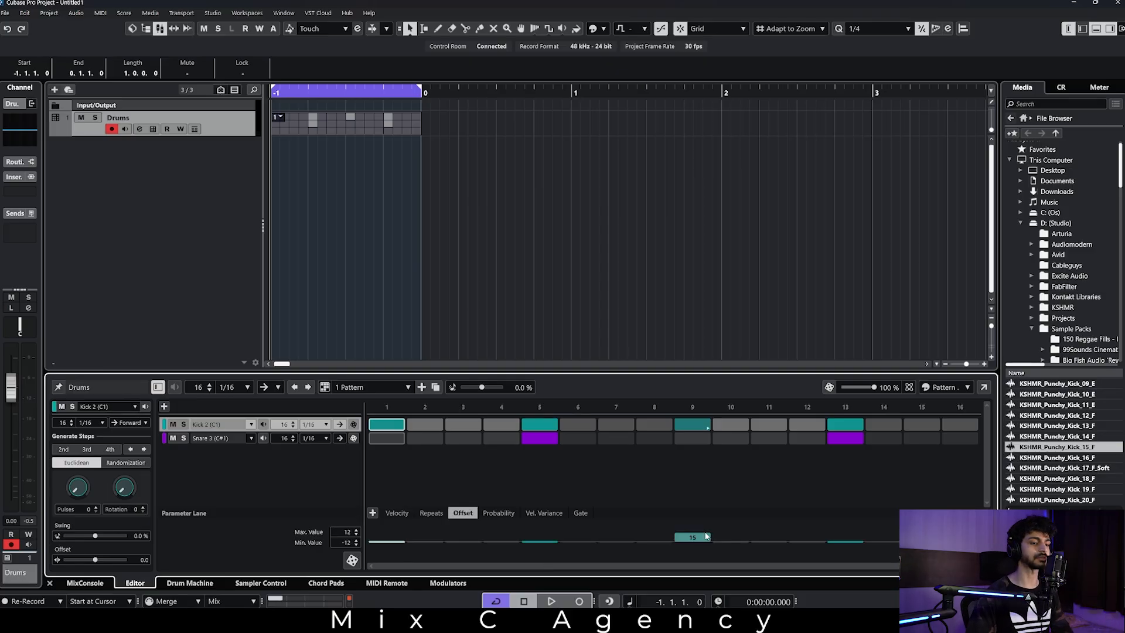
pyautogui.press('space')
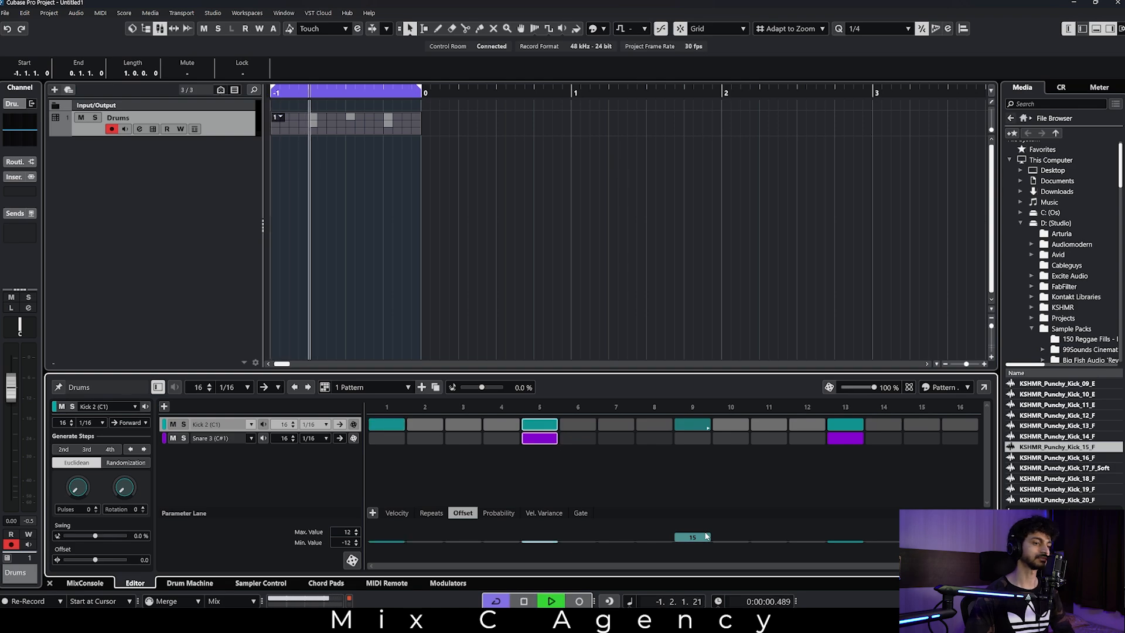
pyautogui.moveTo(707, 537); pyautogui.dragTo(704, 531)
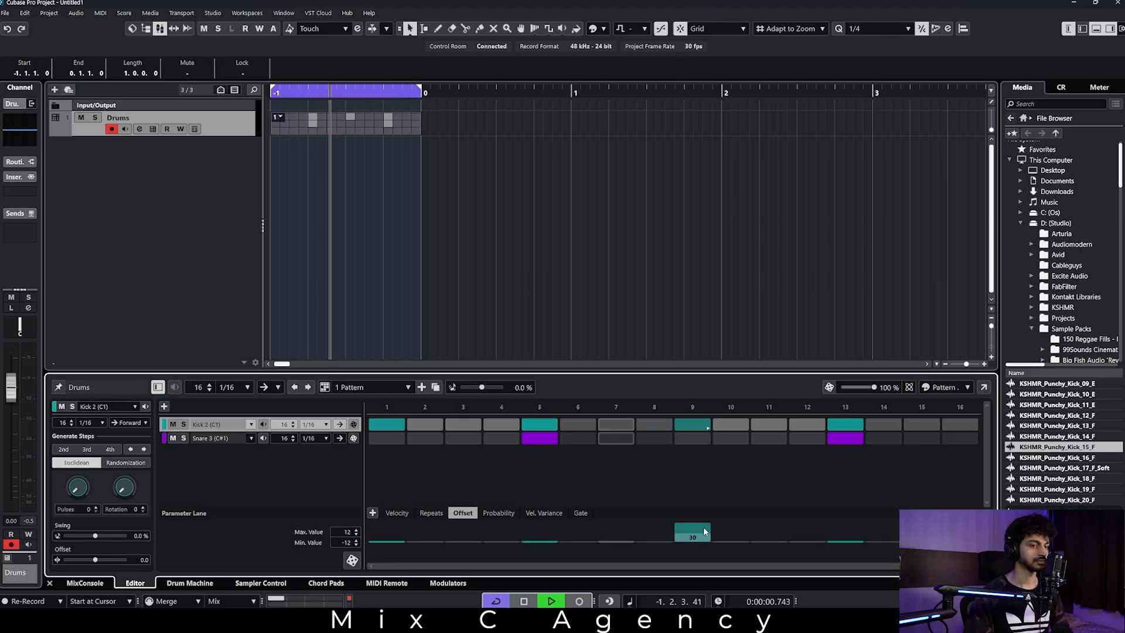
pyautogui.press('space')
# Set the Probability of Kick 2's step 9 to 37%, play the pattern, and change the probability to 23% while listening.
pyautogui.click(393, 513)
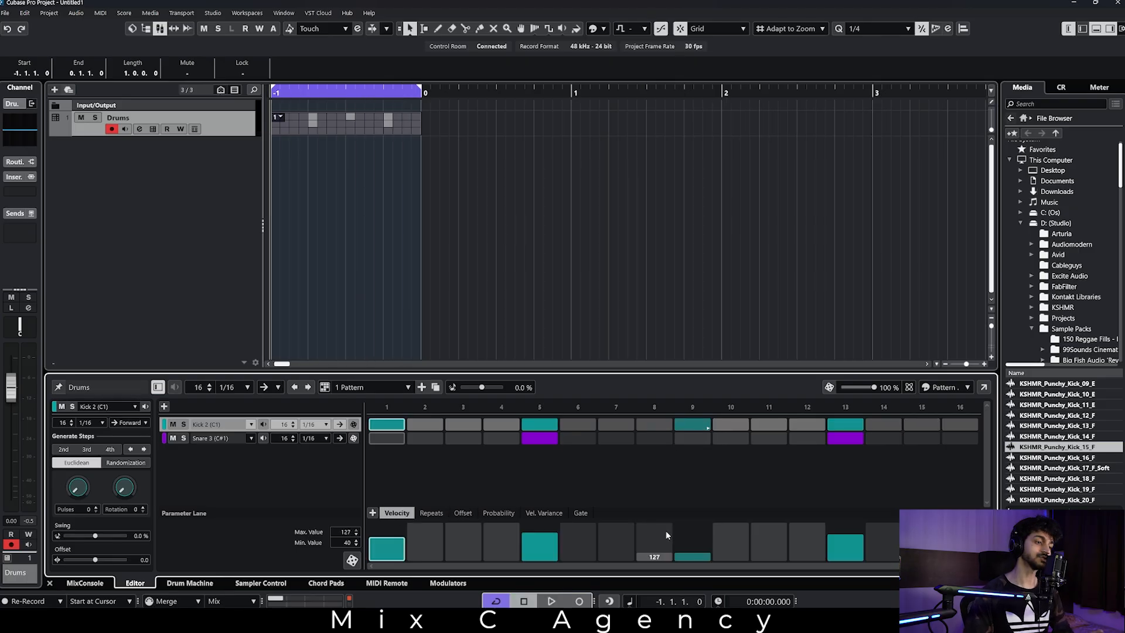
pyautogui.click(498, 513)
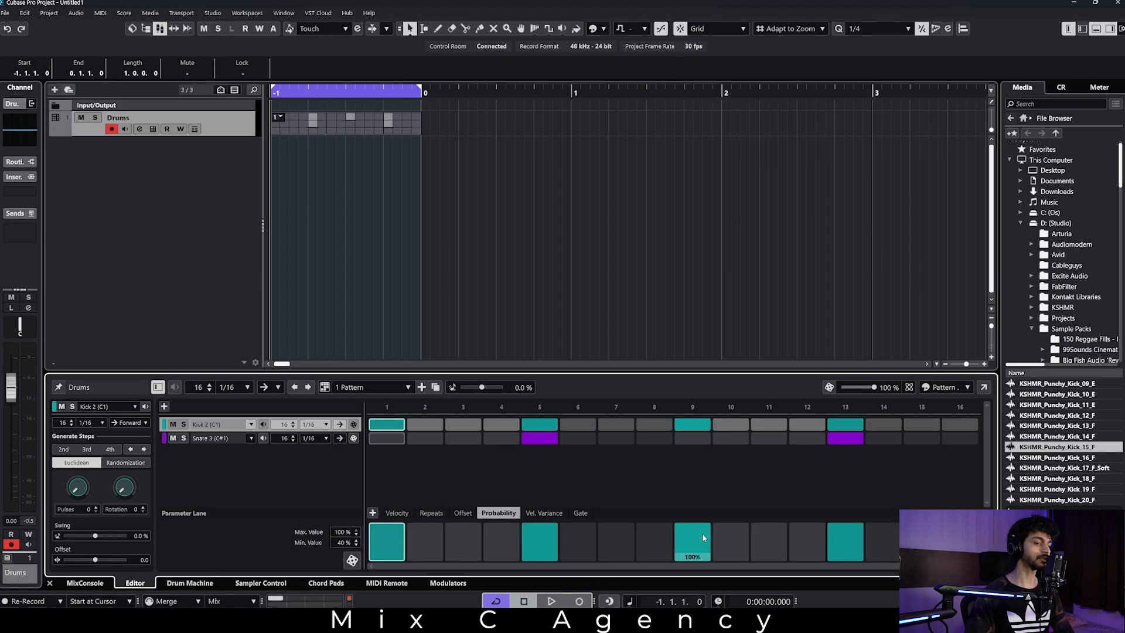
pyautogui.moveTo(698, 526)
pyautogui.mouseDown()
pyautogui.moveTo(688, 583)
pyautogui.moveTo(702, 550)
pyautogui.mouseUp()
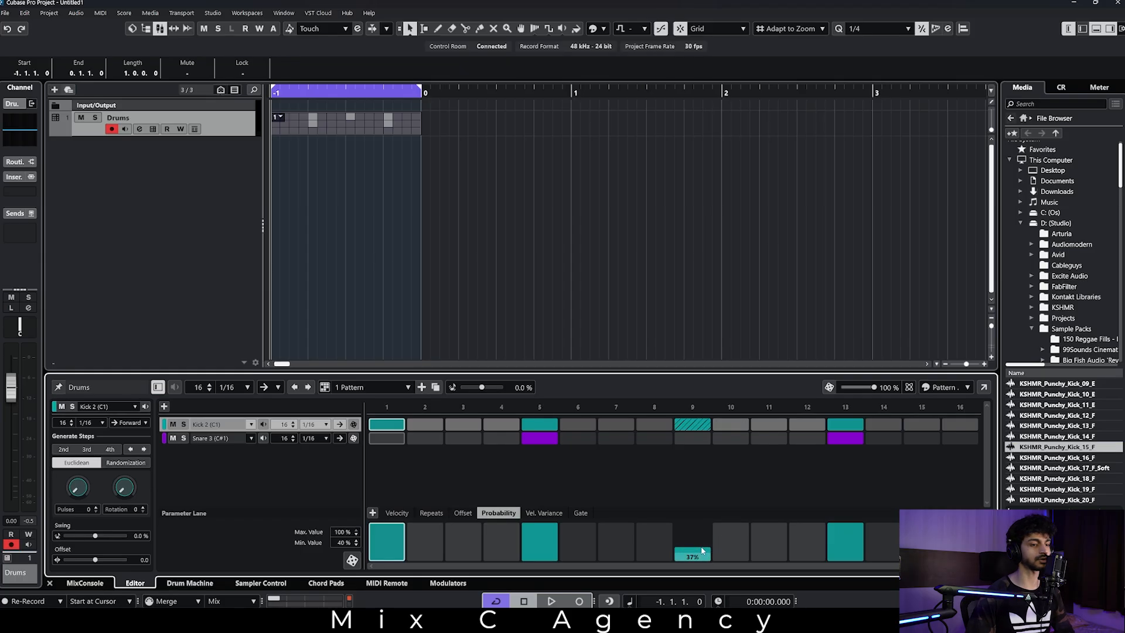
pyautogui.press('space')
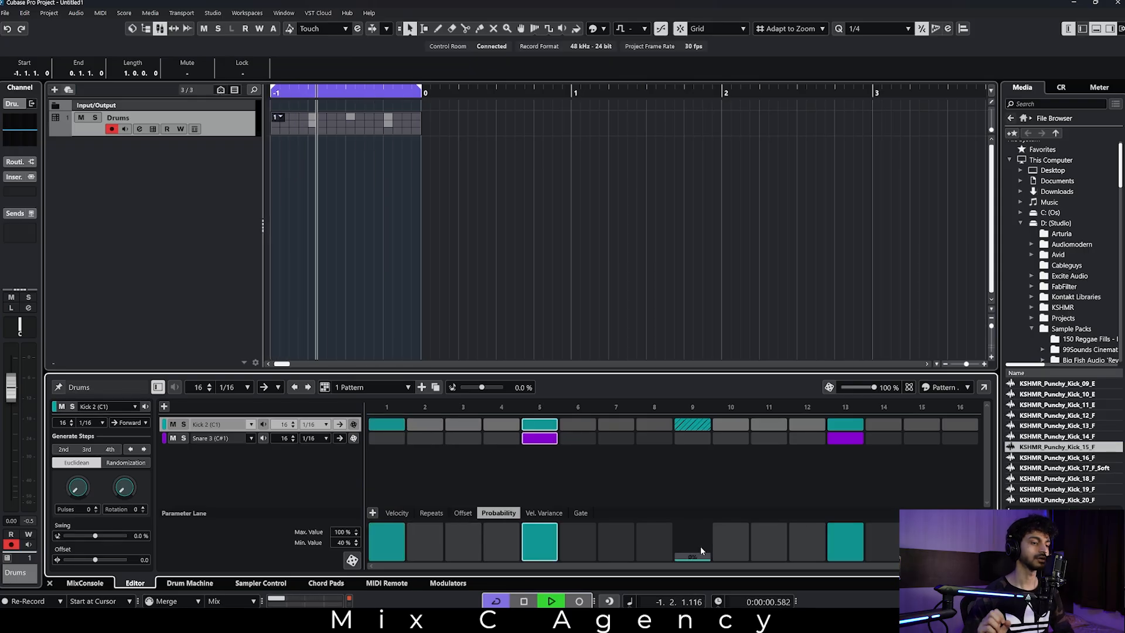
pyautogui.click(698, 555)
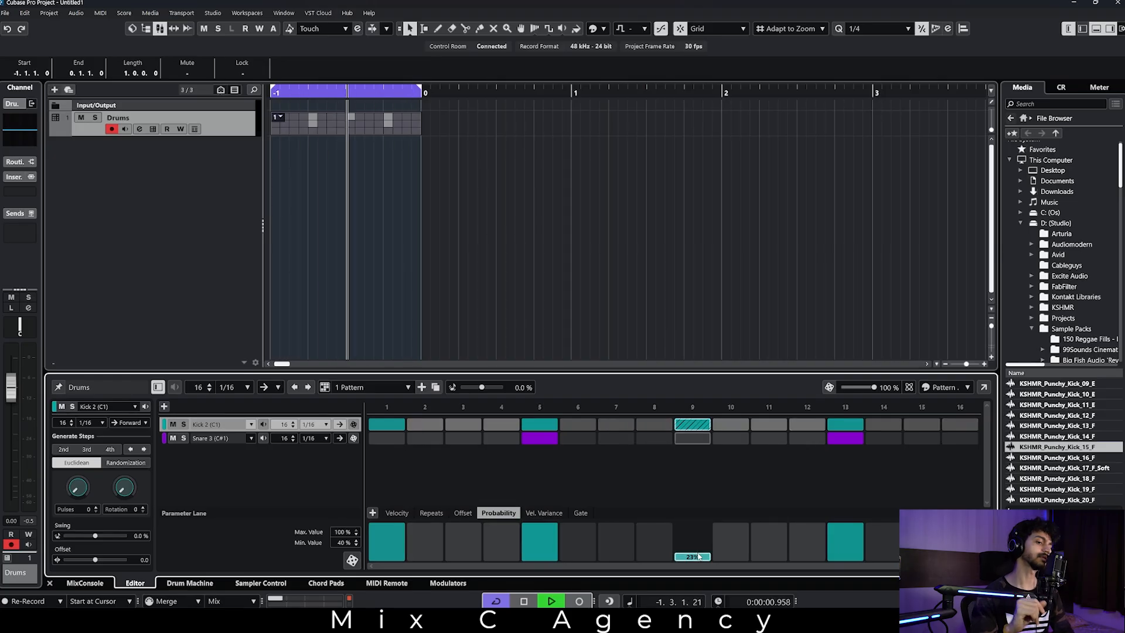
pyautogui.press('space')
# Examine Kick 2's Vel. Variance values alongside its Velocity values in the parameter lane.
pyautogui.click(544, 512)
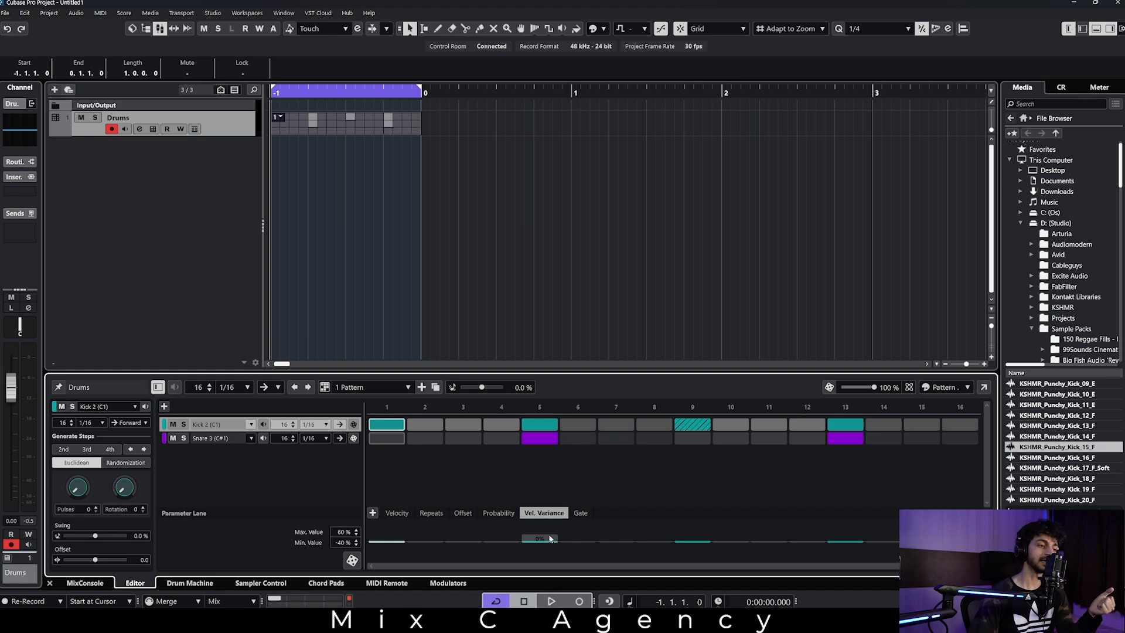
pyautogui.click(397, 513)
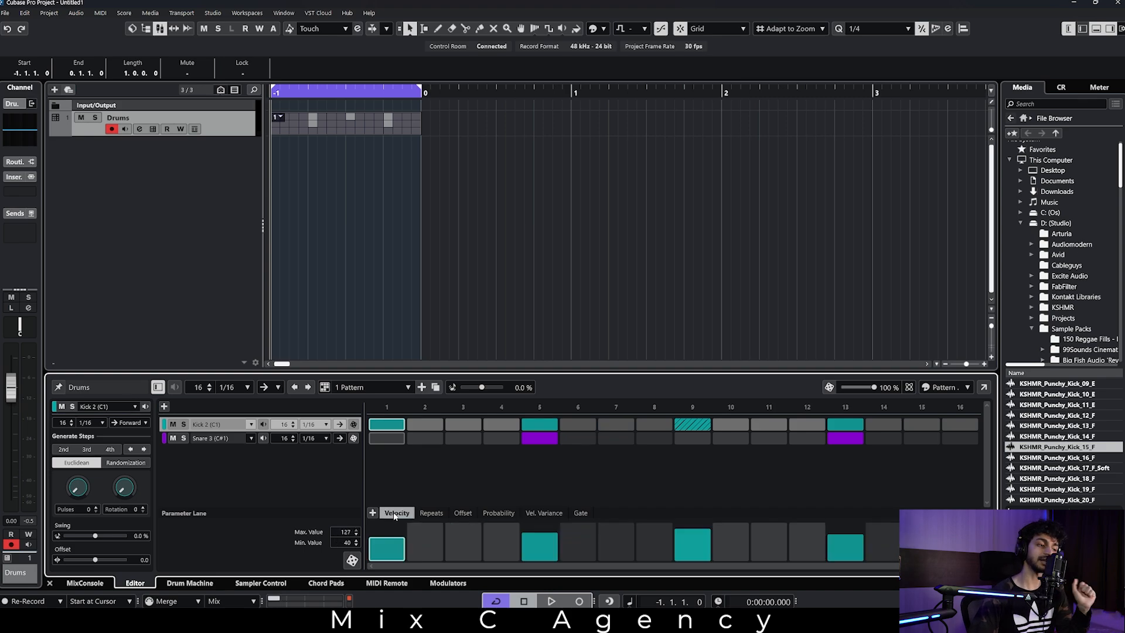
pyautogui.click(541, 513)
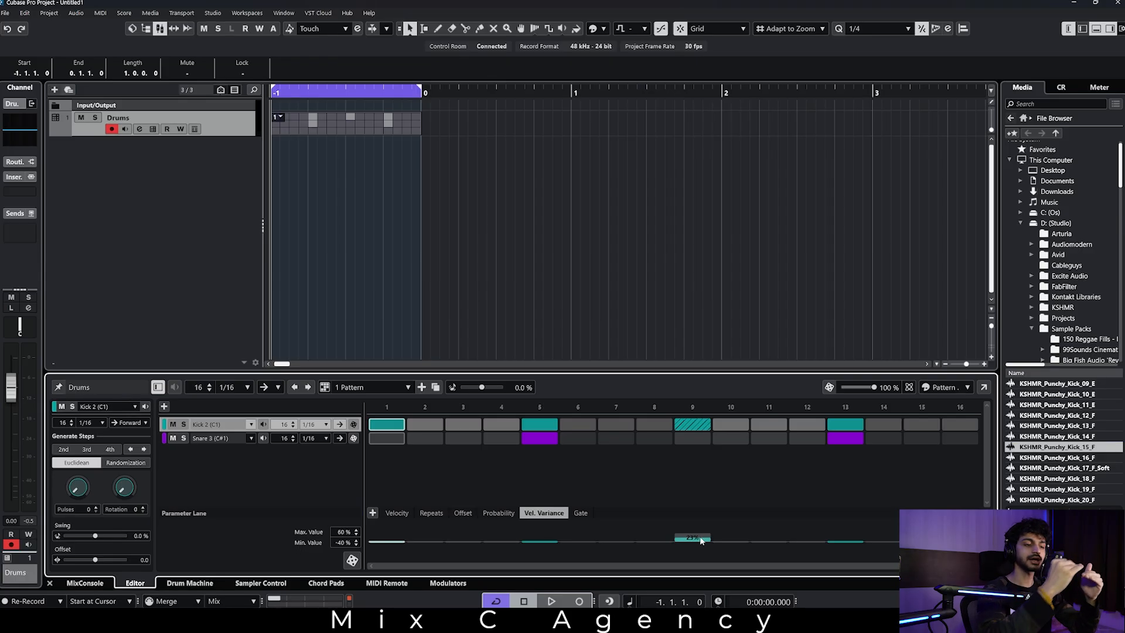
# Delete the pattern event on the Drums track, play the loop without it, and recreate the event over bar -1.
pyautogui.click(337, 213)
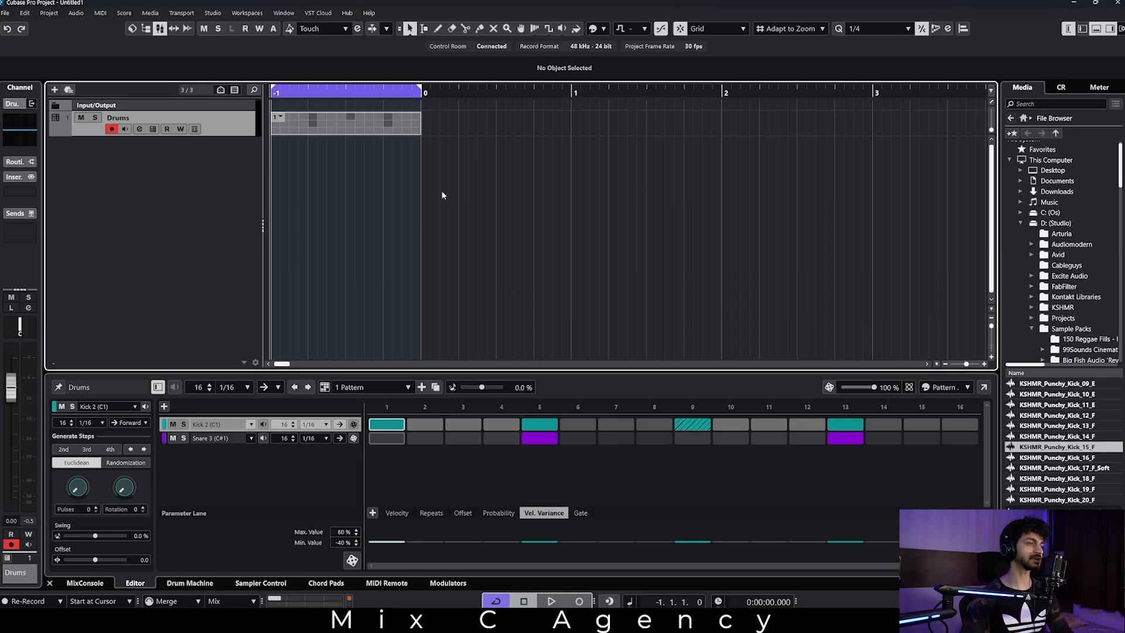
pyautogui.click(412, 115)
pyautogui.press('Delete')
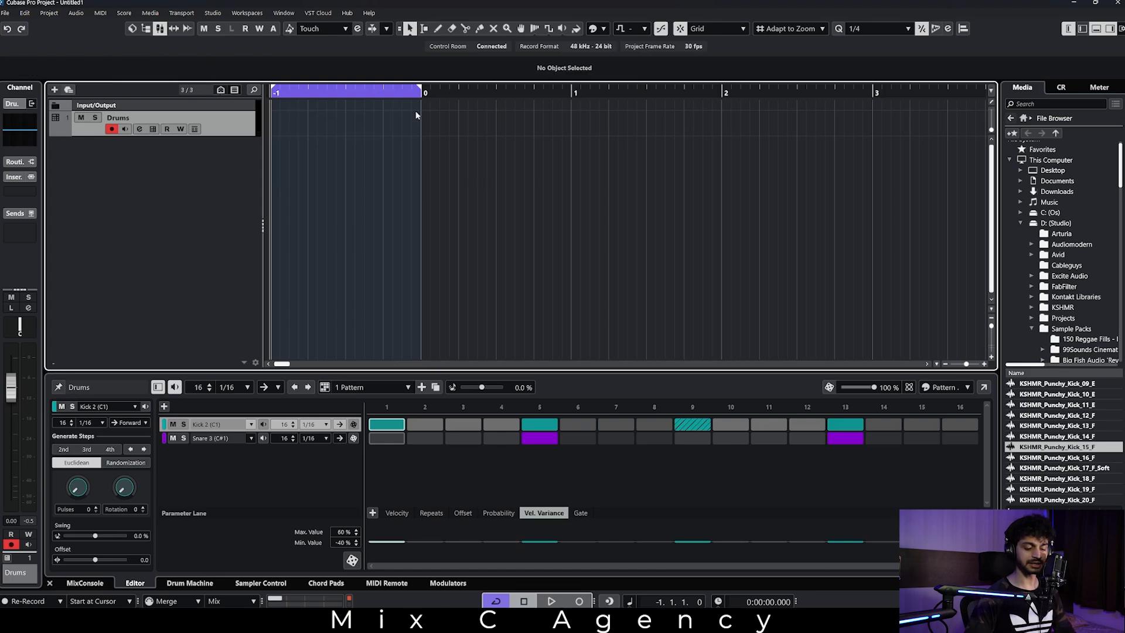
pyautogui.press('space')
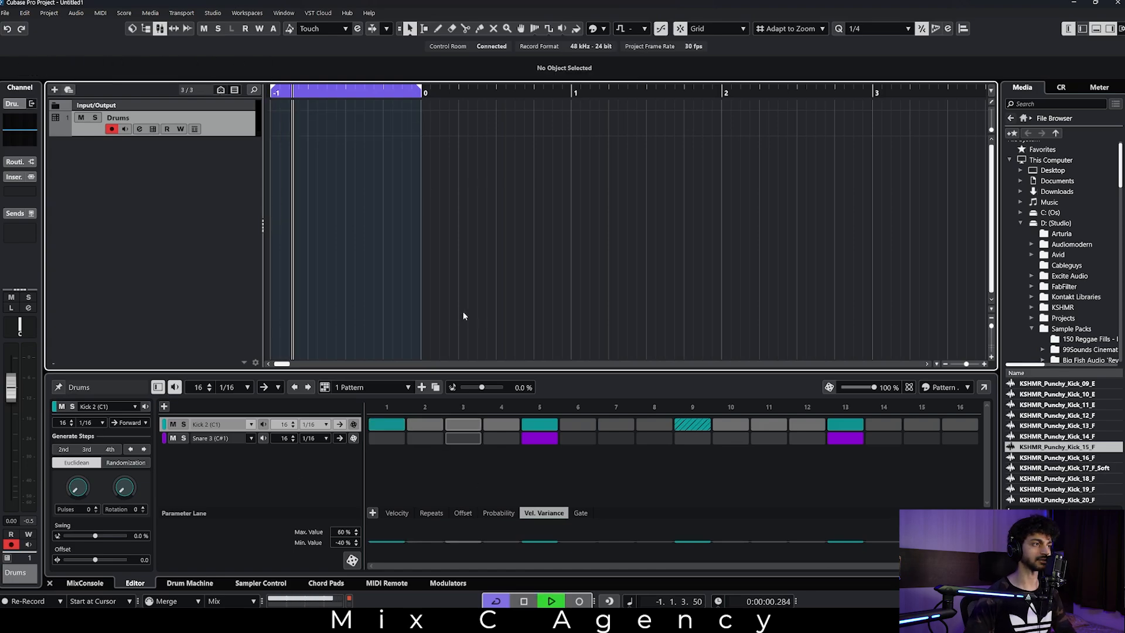
pyautogui.press('space')
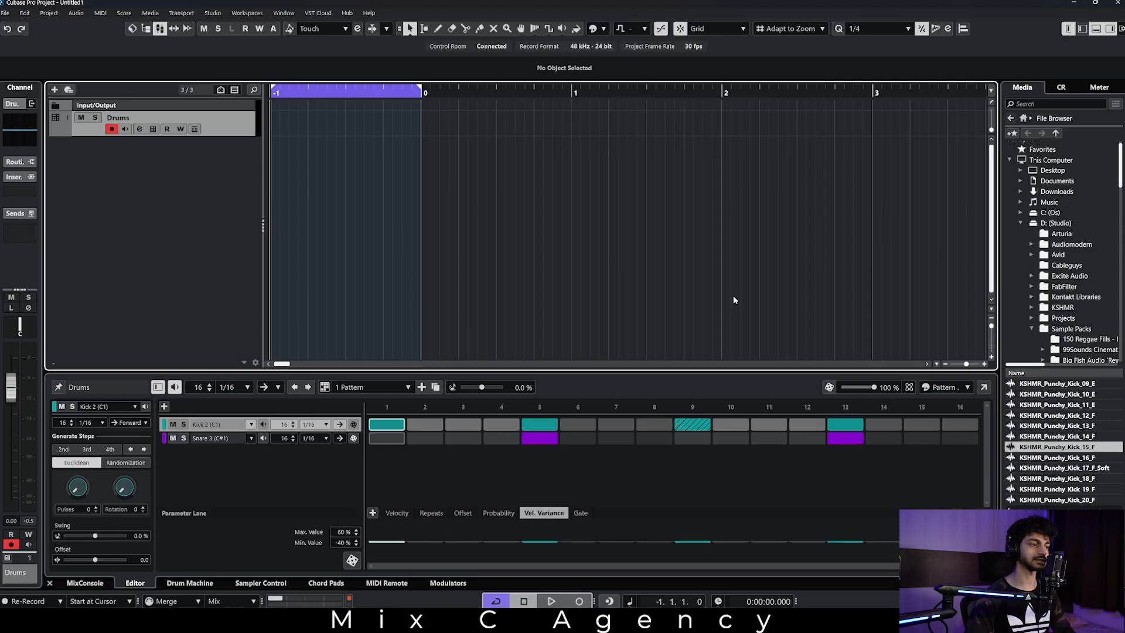
pyautogui.doubleClick(275, 124)
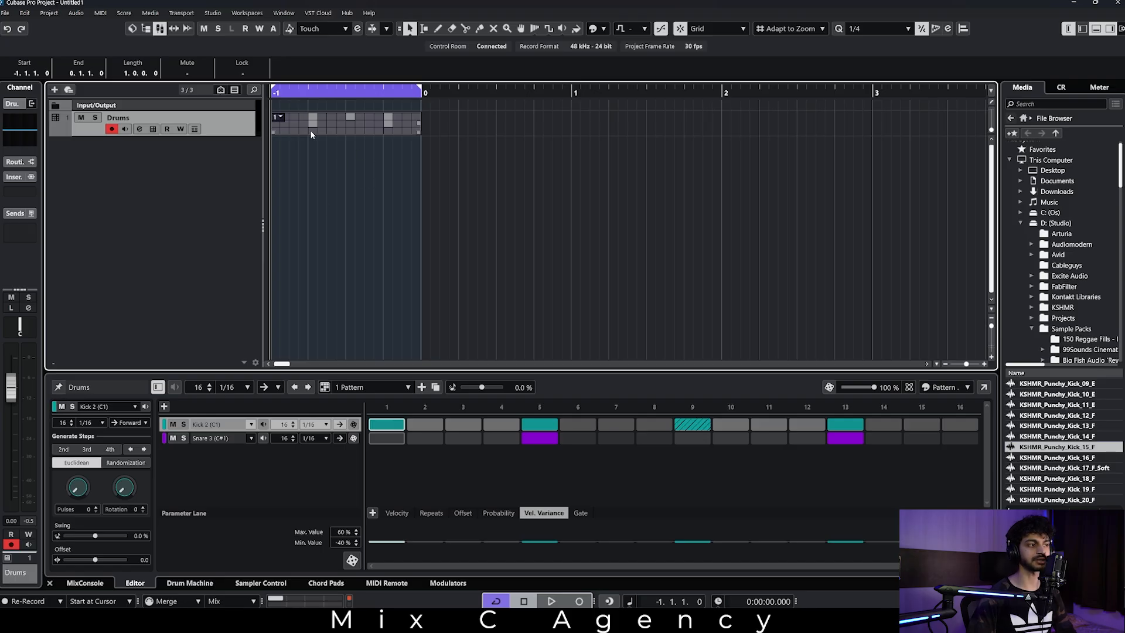
pyautogui.click(481, 215)
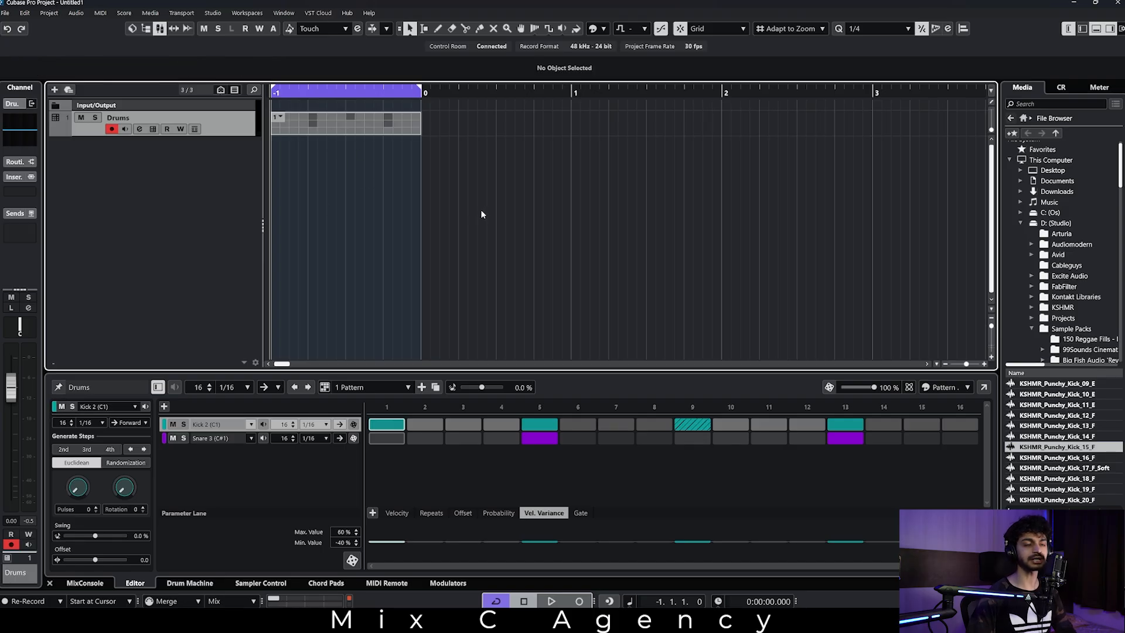
# Duplicate the pattern, add a Kick 2 hit on step 7 of the copy, and play the loop.
pyautogui.click(435, 388)
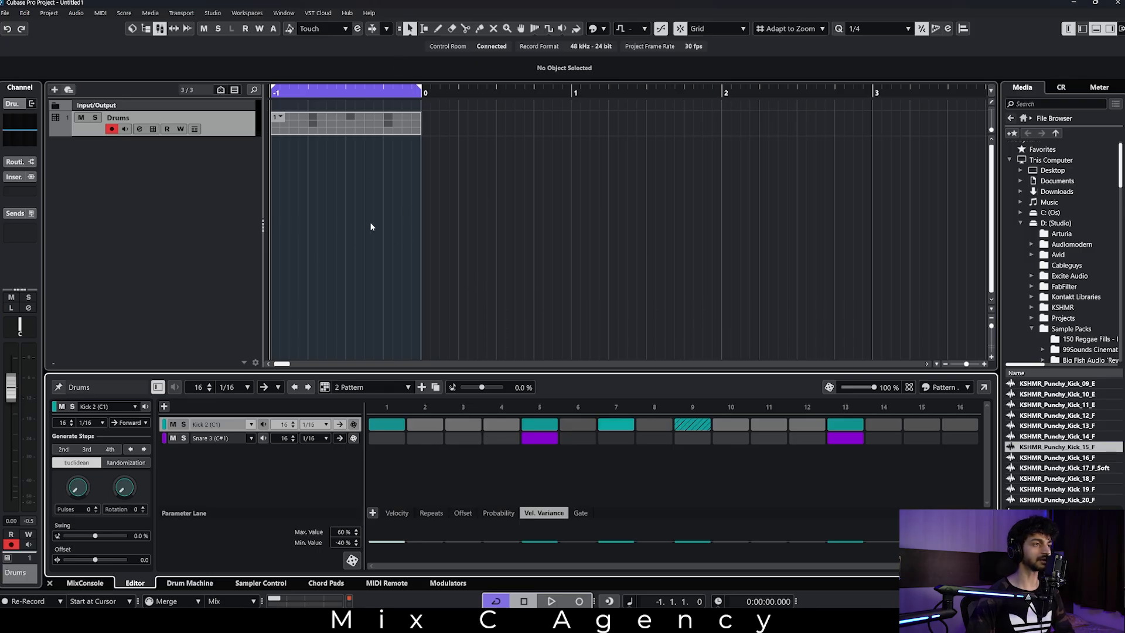
pyautogui.press('space')
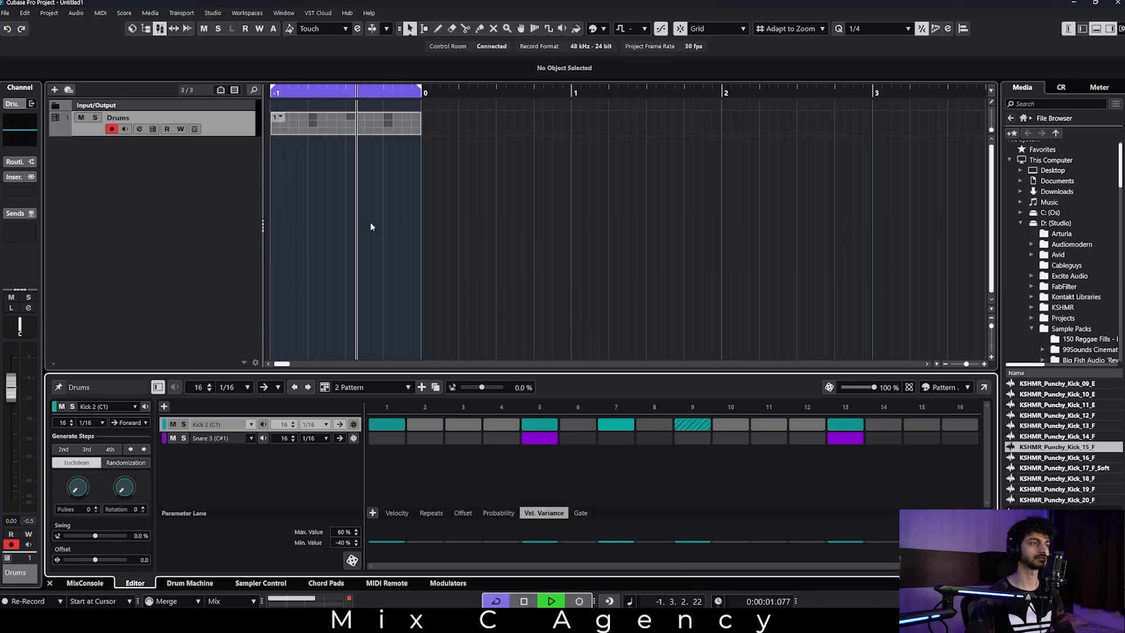
pyautogui.press('space')
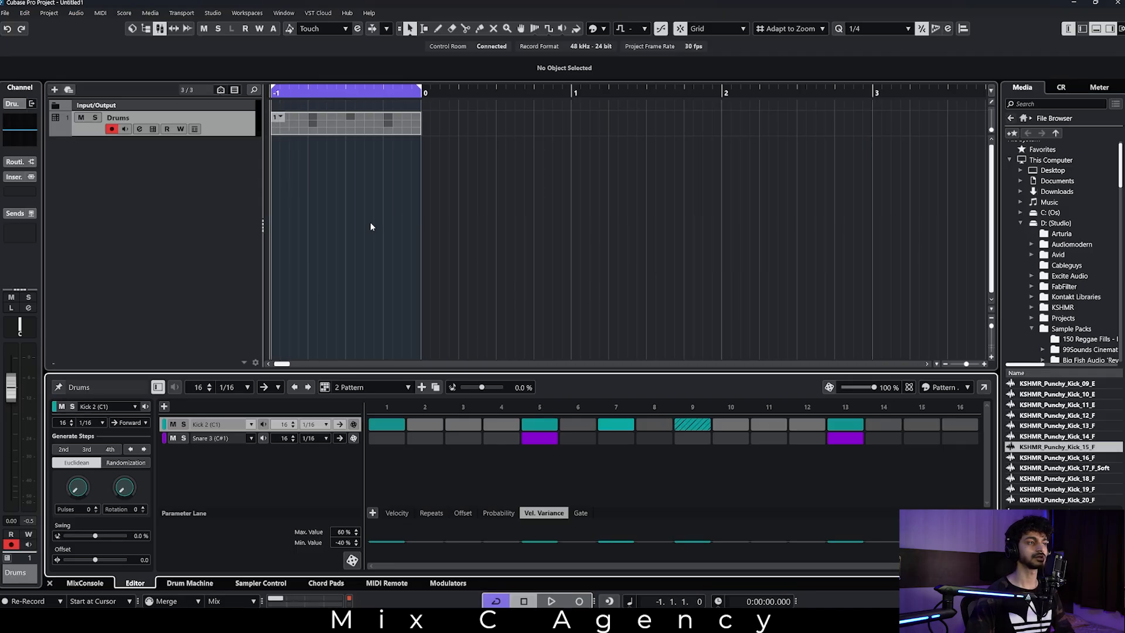
# Try assigning 2 Pattern to the Drums event in bar -1 and play the loop.
pyautogui.click(279, 118)
pyautogui.click(311, 134)
pyautogui.press('space')
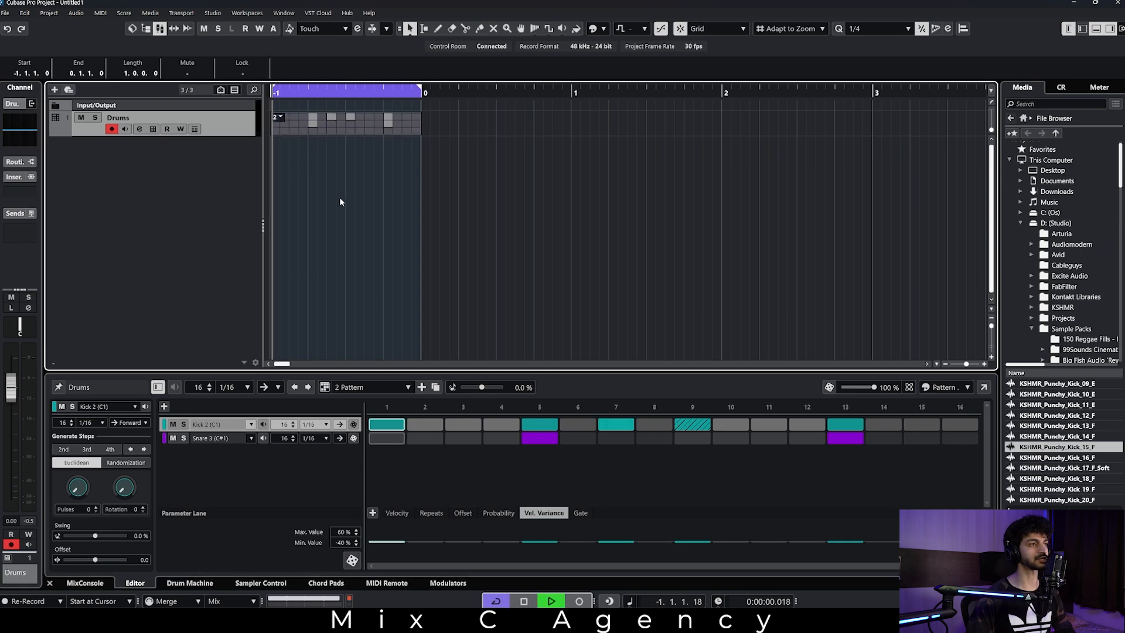
pyautogui.click(341, 199)
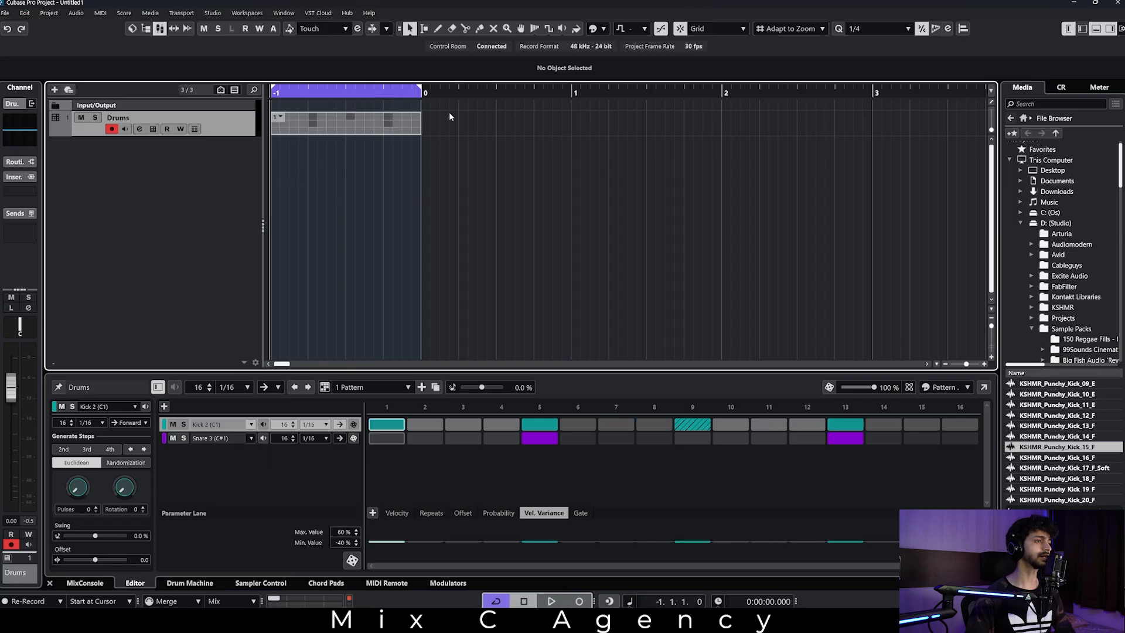
pyautogui.moveTo(450, 111); pyautogui.dragTo(356, 194)
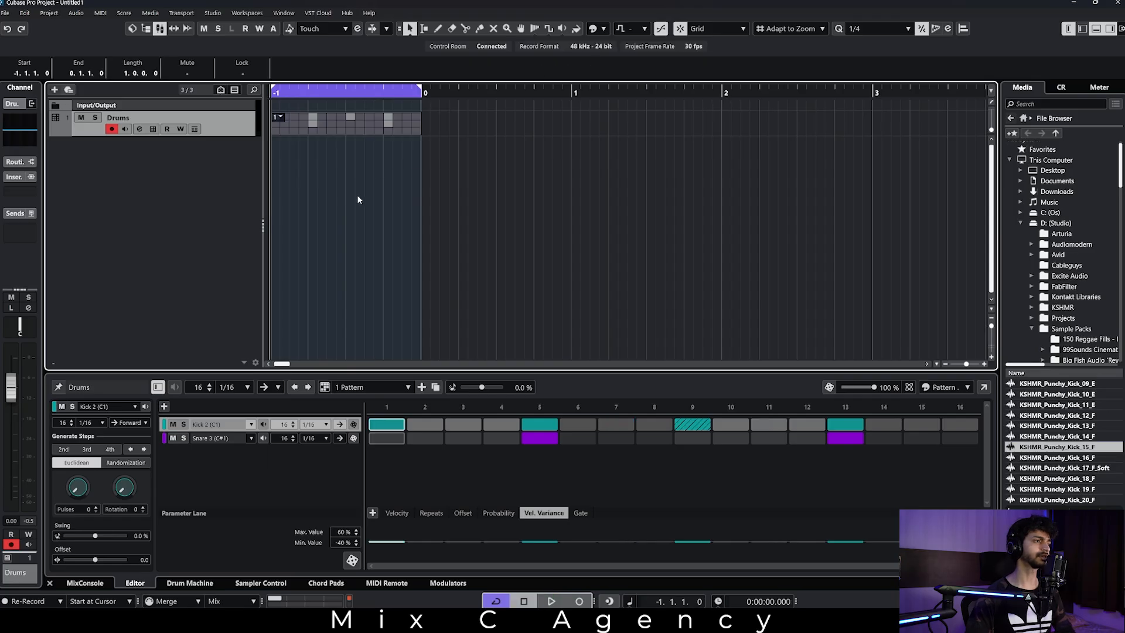
pyautogui.hotkey('ctrl', 'd')
pyautogui.click(417, 176)
pyautogui.click(430, 118)
pyautogui.click(413, 194)
pyautogui.hotkey('ctrl', 'z')
# Duplicate the Drums pattern event from bar -1 into bar 0 and assign 2 Pattern to the copy.
pyautogui.moveTo(495, 117); pyautogui.dragTo(388, 226)
pyautogui.hotkey('ctrl', 'd')
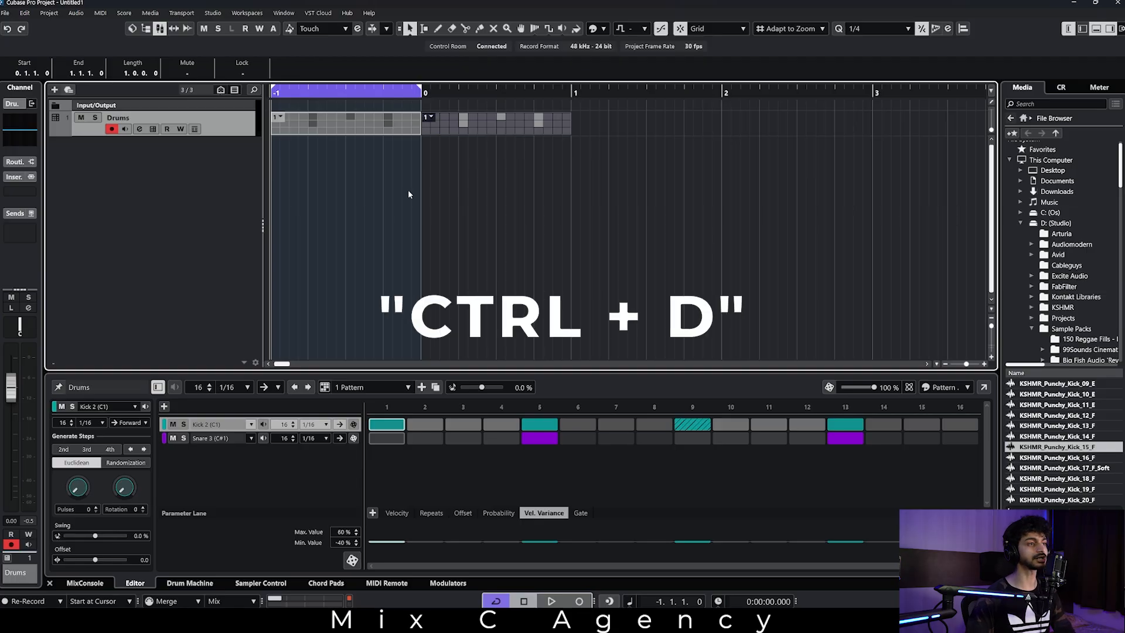
pyautogui.click(432, 119)
pyautogui.click(459, 133)
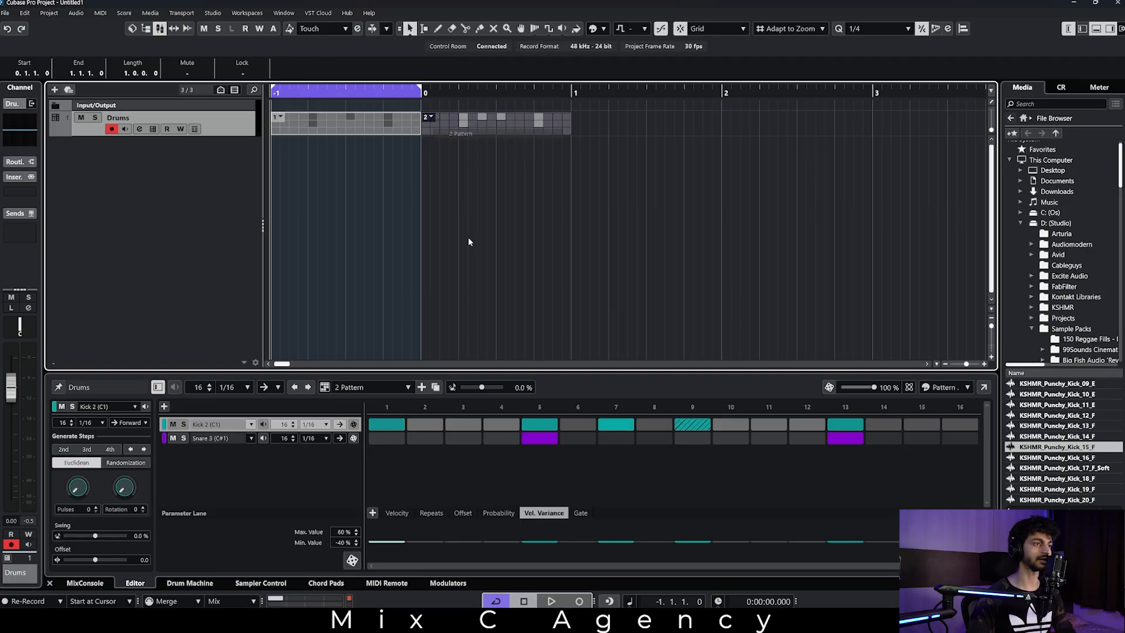
# Select both pattern events on the Drums track and set the loop range to span them.
pyautogui.click(463, 228)
pyautogui.hotkey('ctrl', 'a')
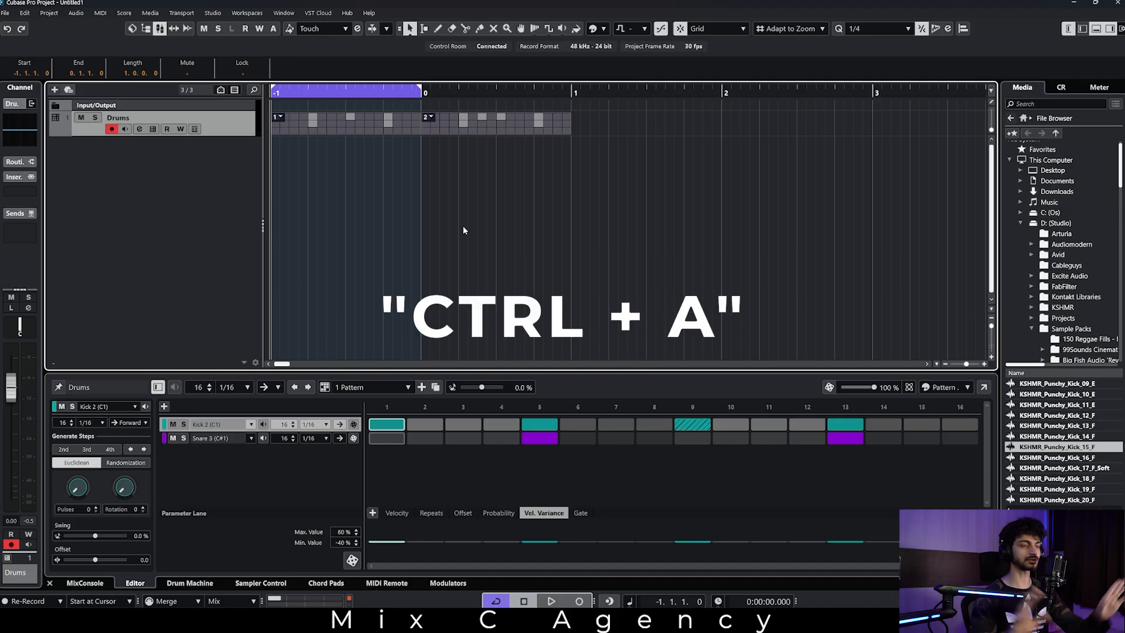
pyautogui.press('p')
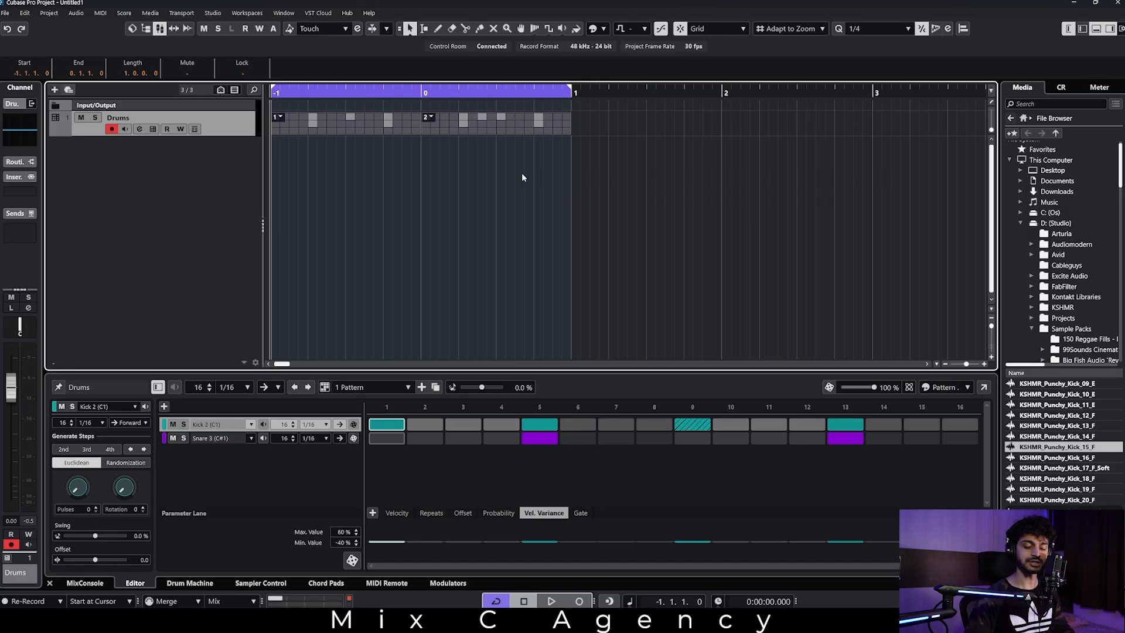
# Play past the end of the loop range with cycle off, and turn cycle back on to play the two events looped.
pyautogui.press('/')
pyautogui.press('/')
pyautogui.press('/')
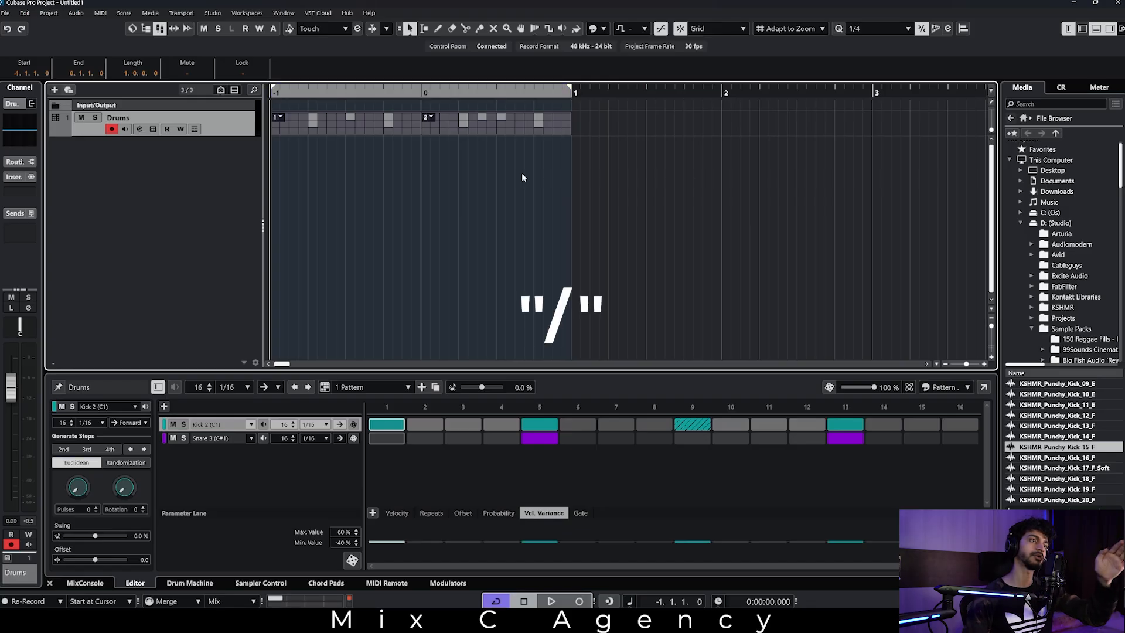
pyautogui.click(506, 94)
pyautogui.press('space')
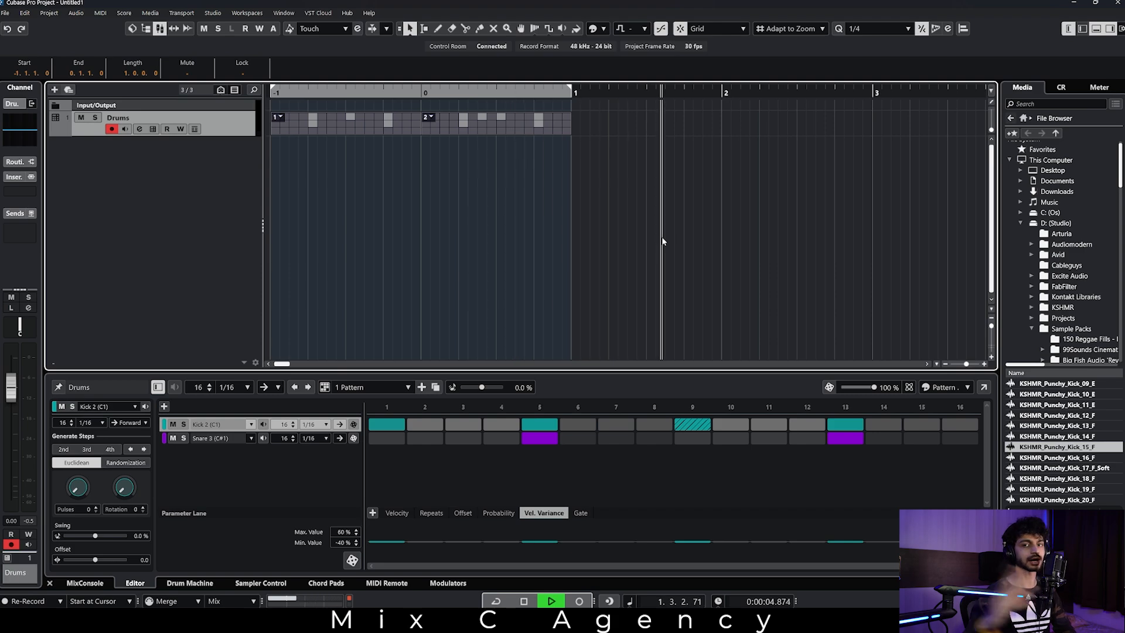
pyautogui.press('space')
pyautogui.press('/')
pyautogui.press('space')
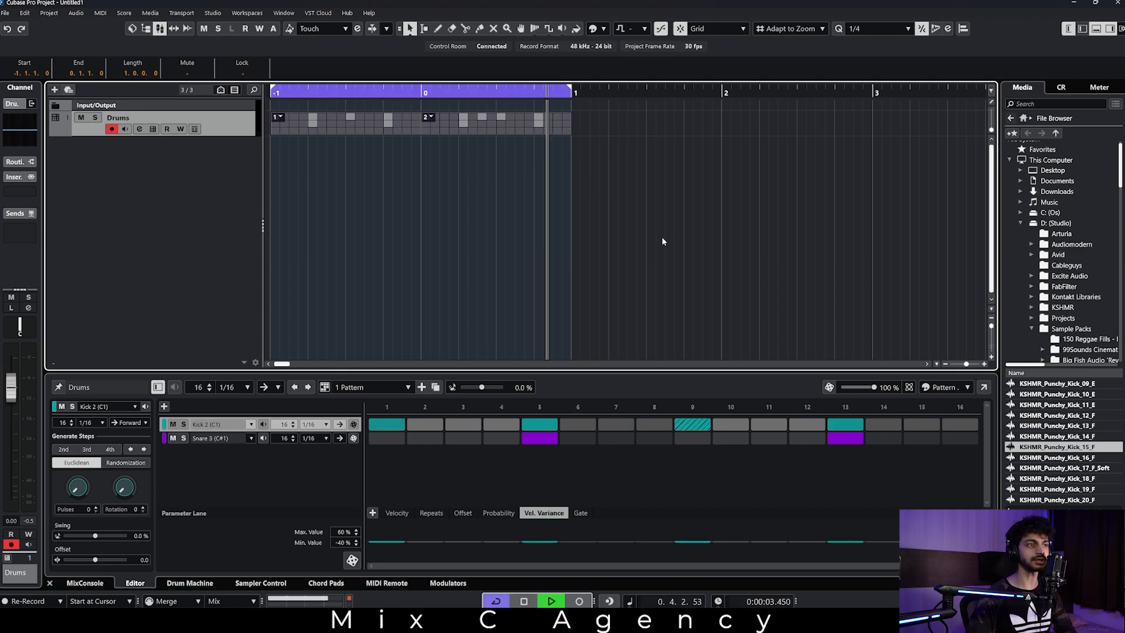
pyautogui.press('space')
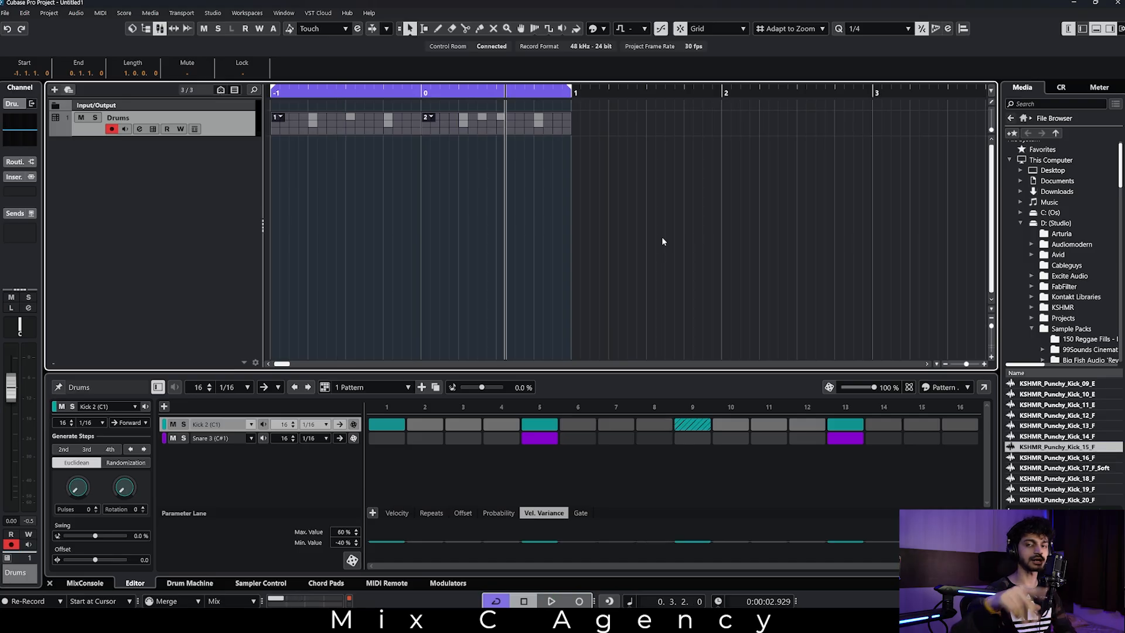
# Close the pattern editor and add a Sampler track with the MIDI Part event type and Stereo Out output.
pyautogui.click(608, 245)
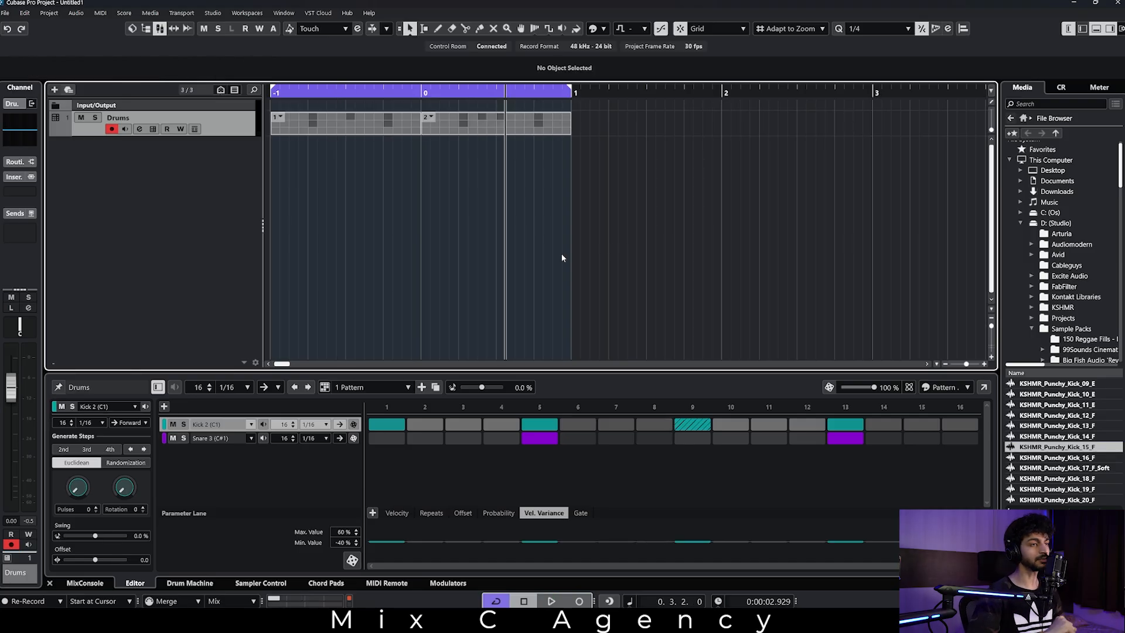
pyautogui.hotkey('ctrl', 'alt', 'e')
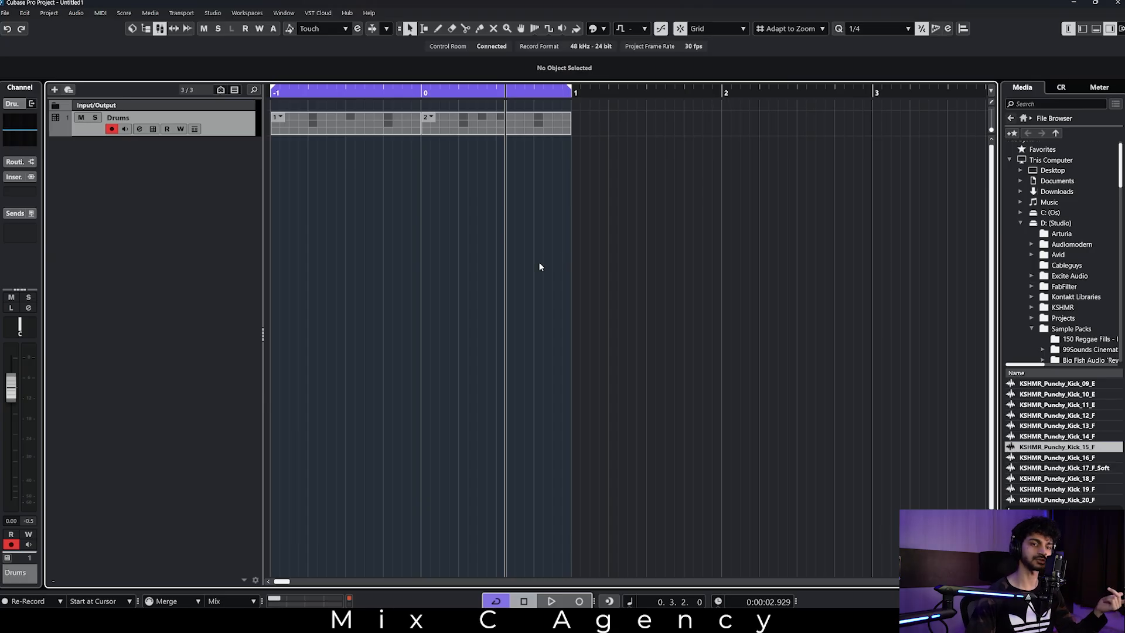
pyautogui.press('t')
pyautogui.click(568, 221)
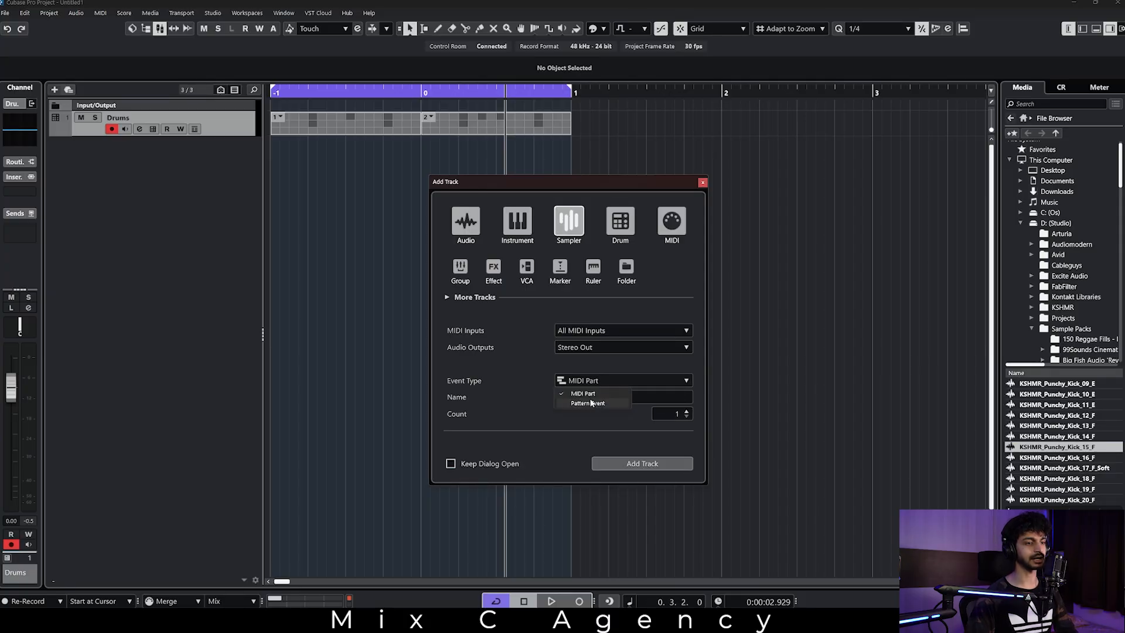
pyautogui.click(602, 393)
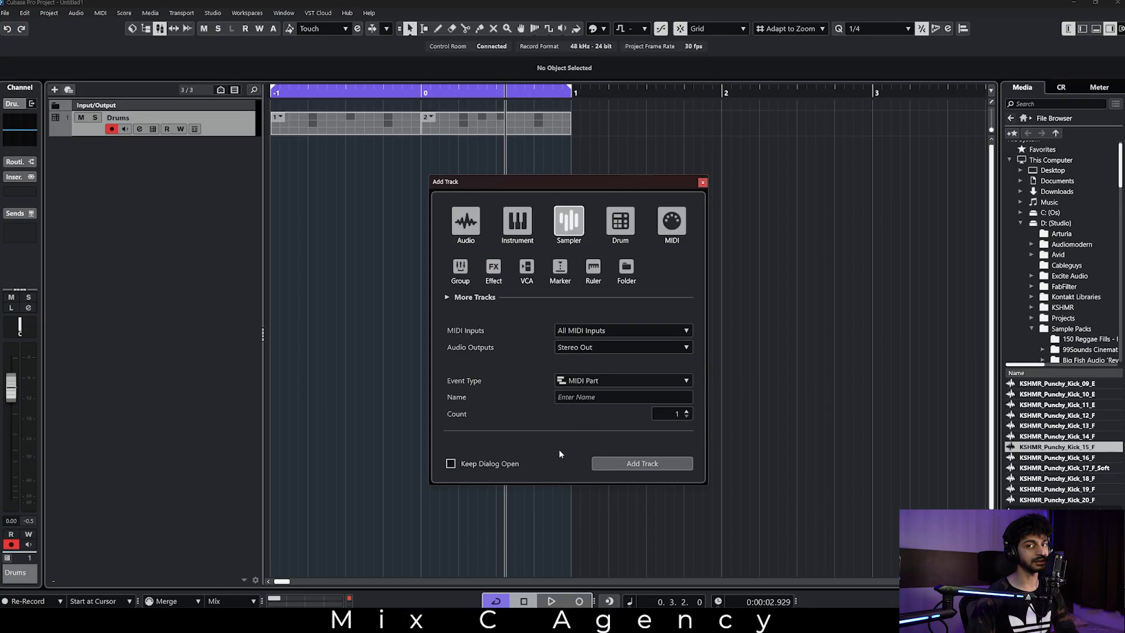
pyautogui.click(653, 463)
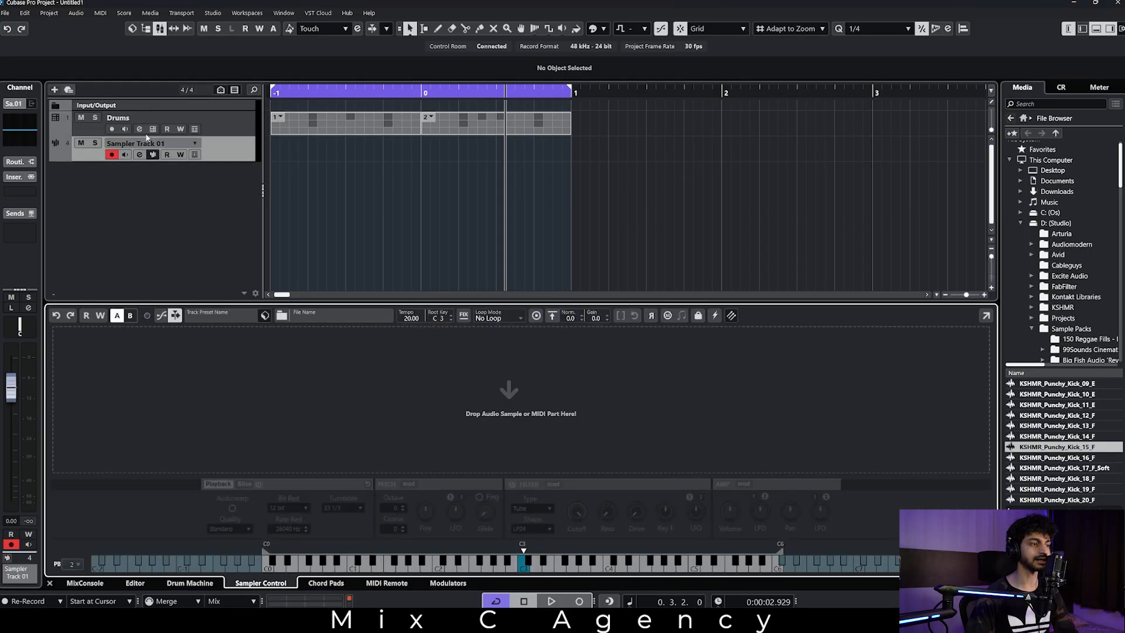
# Return the playhead to bar -1 and load the KSHMR_Closed_Hat_04_Clean sample into Sampler Track 01.
pyautogui.press('KP_Decimal')
pyautogui.press('space')
pyautogui.press('space')
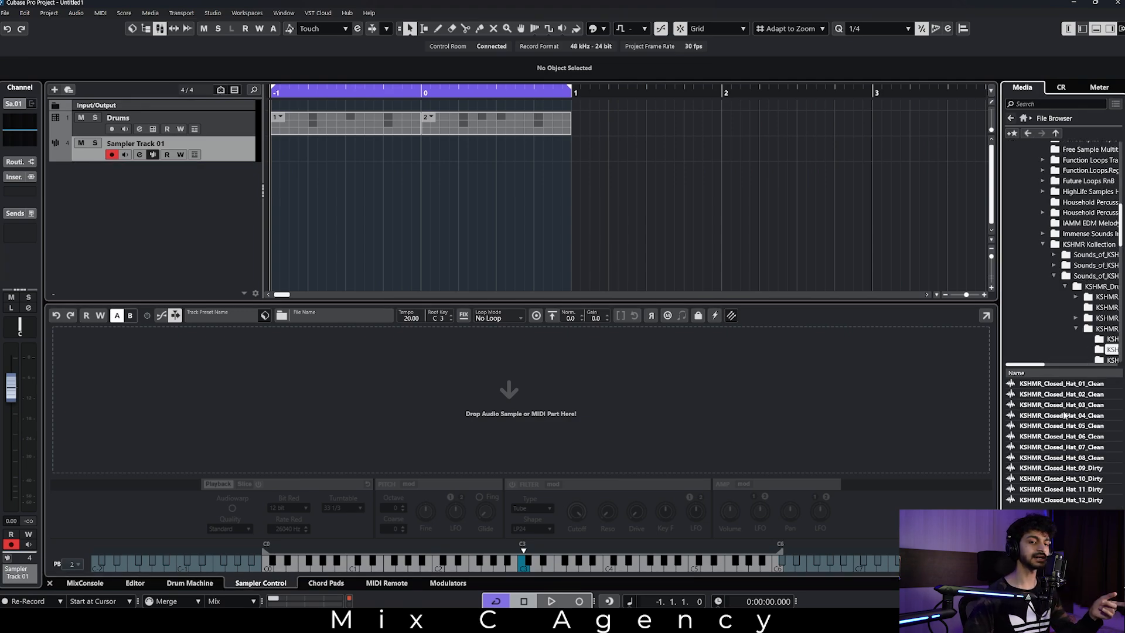
pyautogui.click(1065, 415)
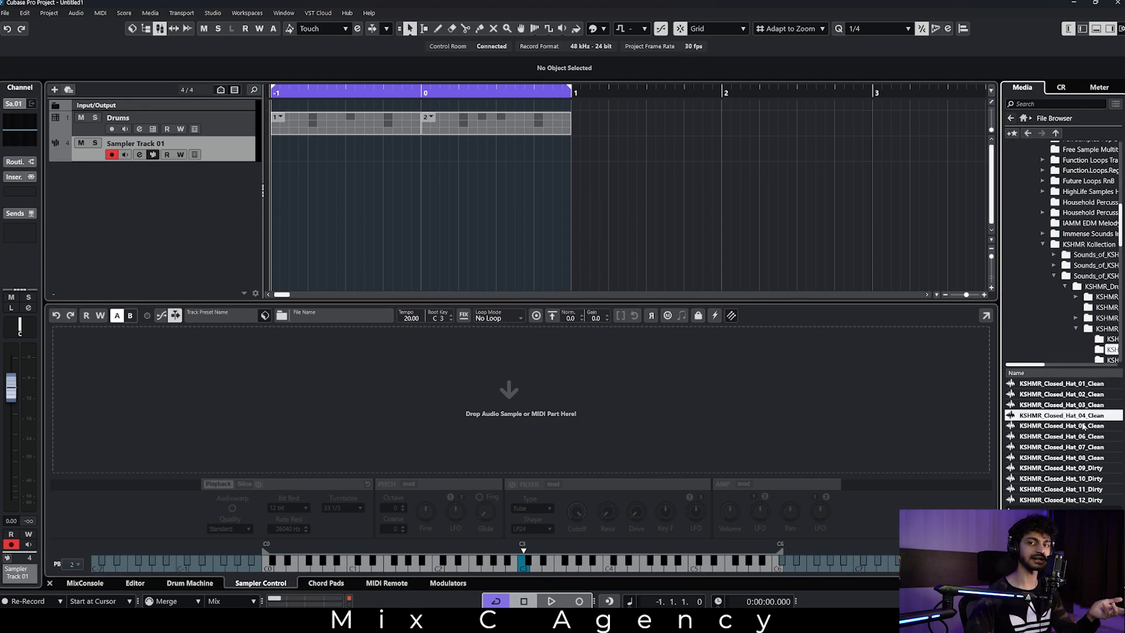
pyautogui.moveTo(1089, 417); pyautogui.dragTo(459, 397)
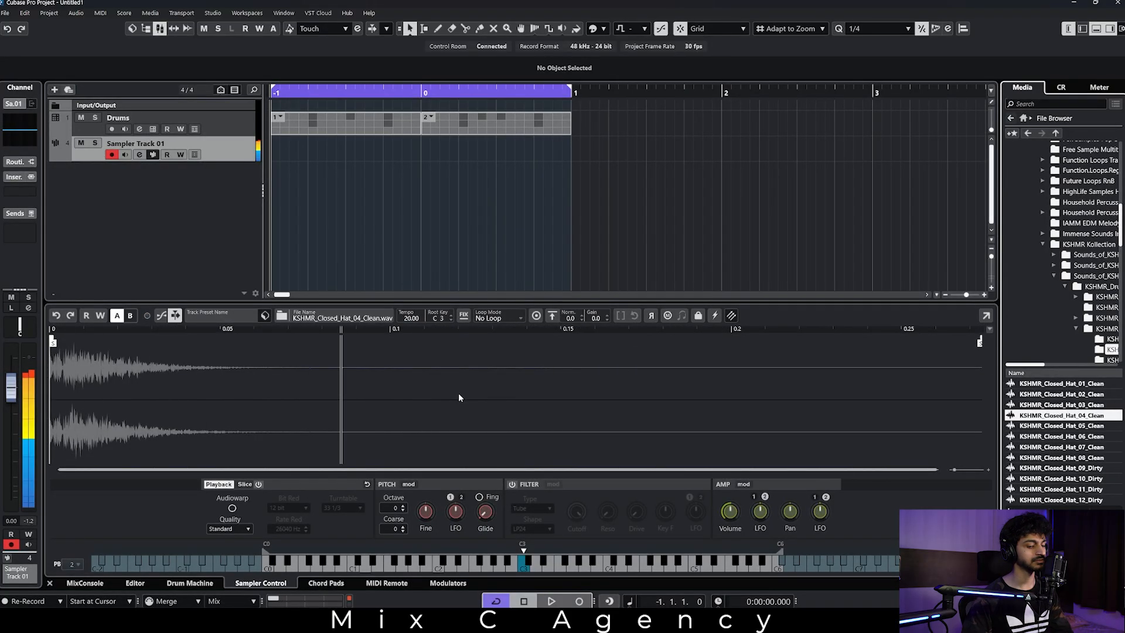
# Record a closed hat performance on C3 into record-enabled Sampler Track 01 across the loop range from bar -1 to bar 1.
pyautogui.click(234, 196)
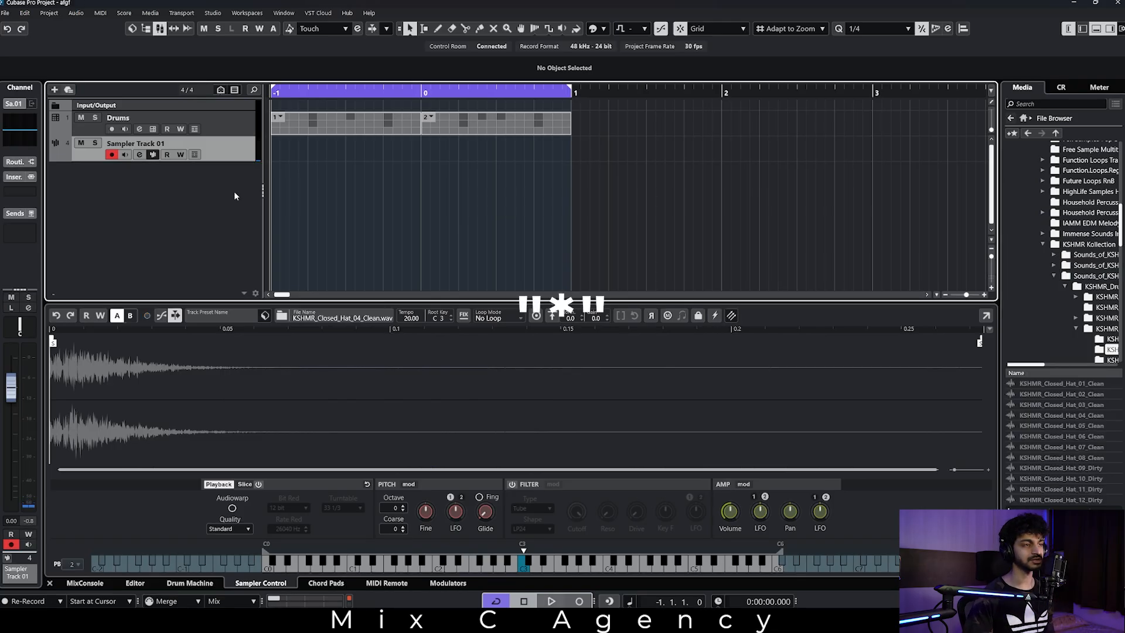
pyautogui.click(230, 121)
pyautogui.click(216, 146)
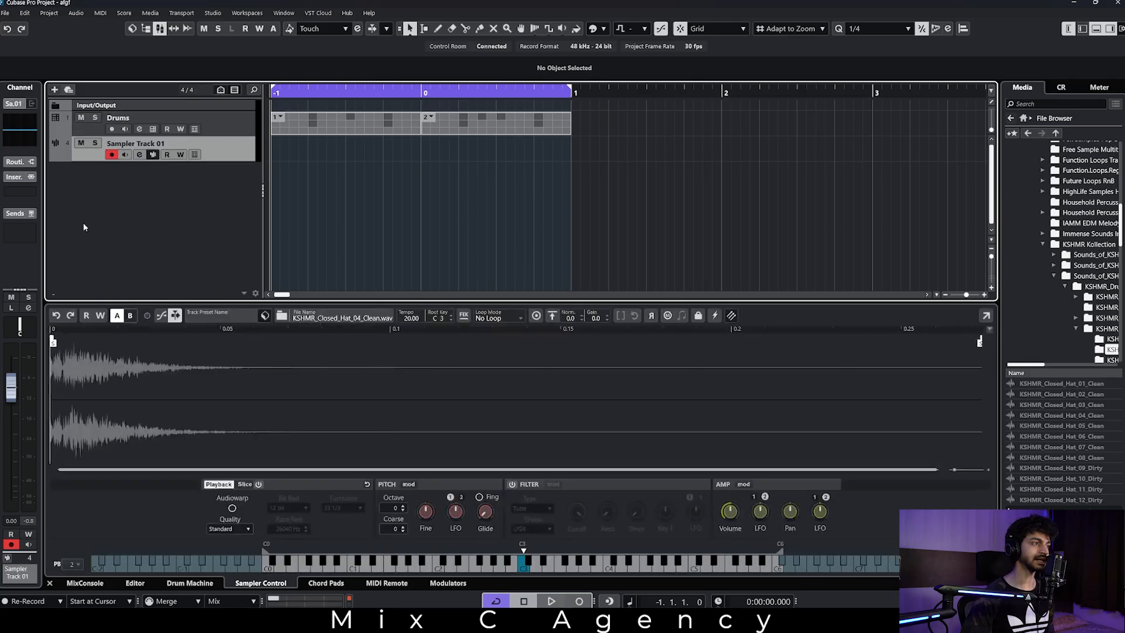
pyautogui.click(111, 156)
pyautogui.click(111, 156)
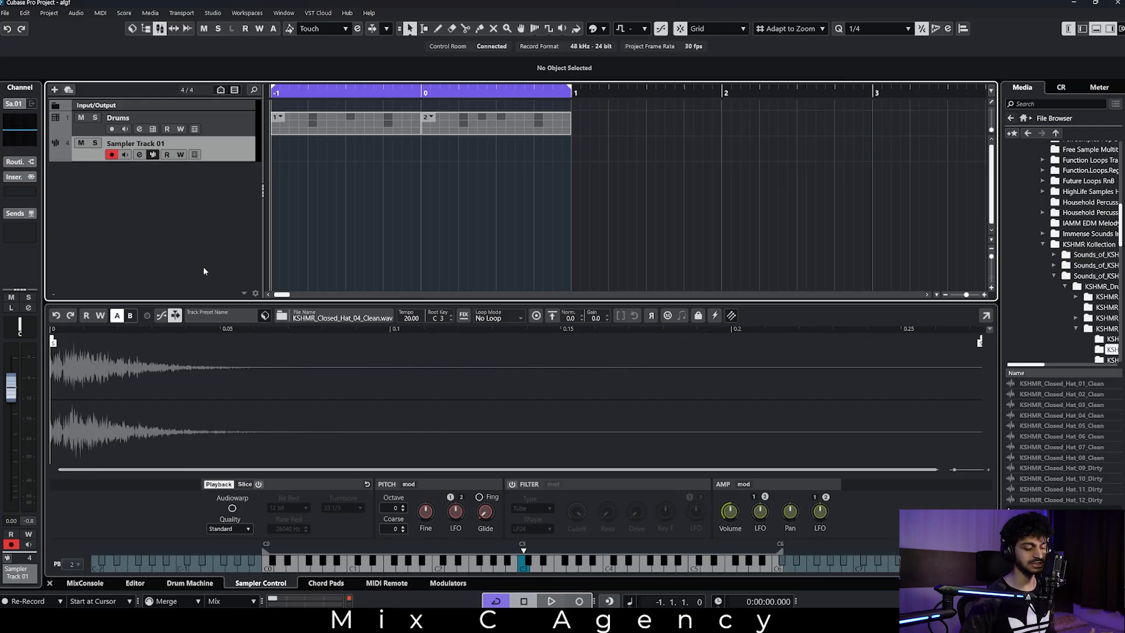
pyautogui.press('KP_Multiply')
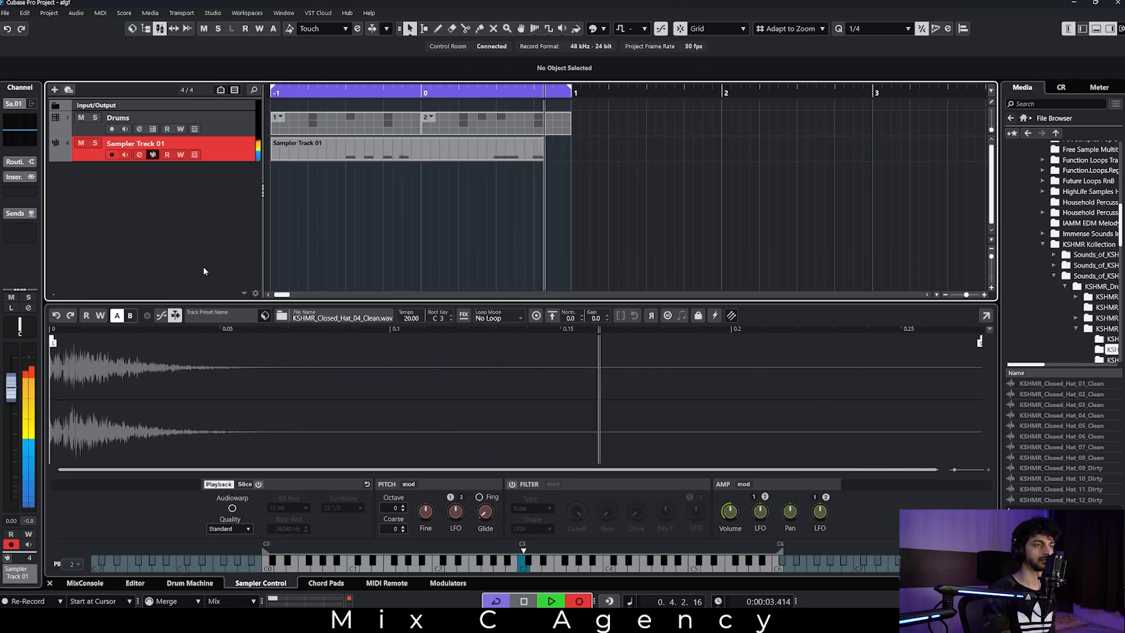
pyautogui.press('space')
pyautogui.click(454, 213)
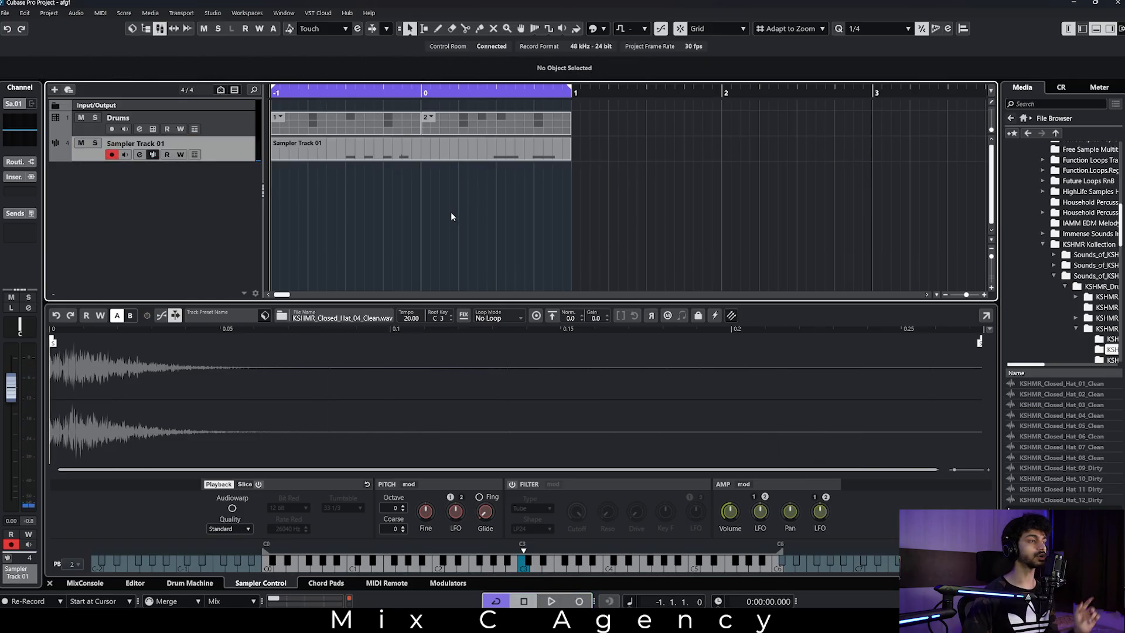
# Open the recorded Sampler Track 01 part in the Key Editor and examine the note timing against the grid.
pyautogui.doubleClick(387, 150)
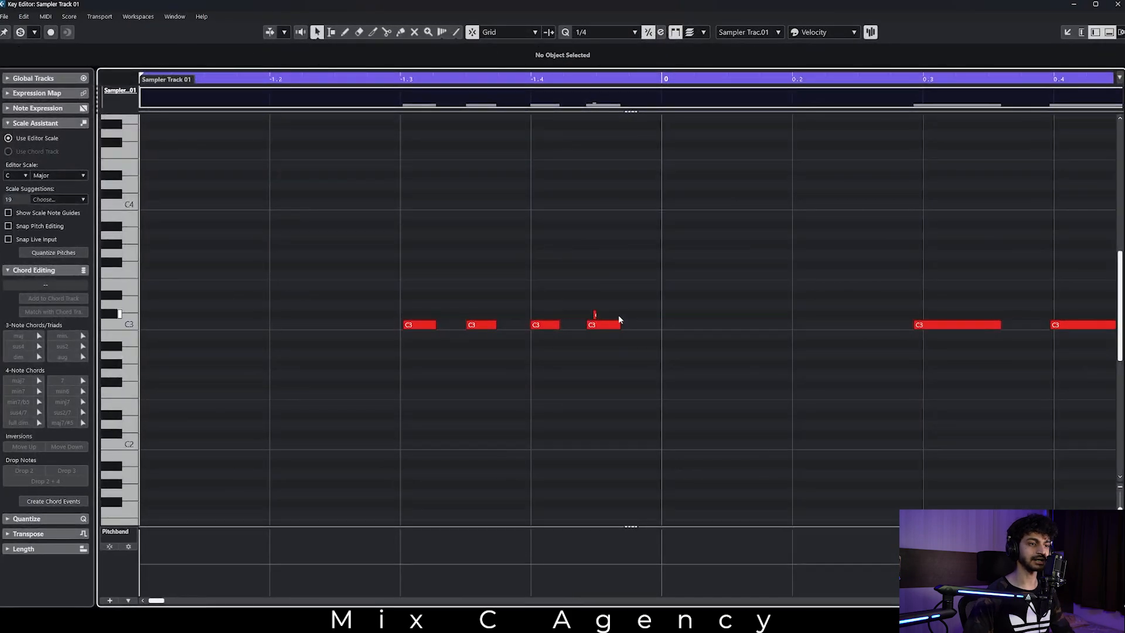
pyautogui.press('Right')
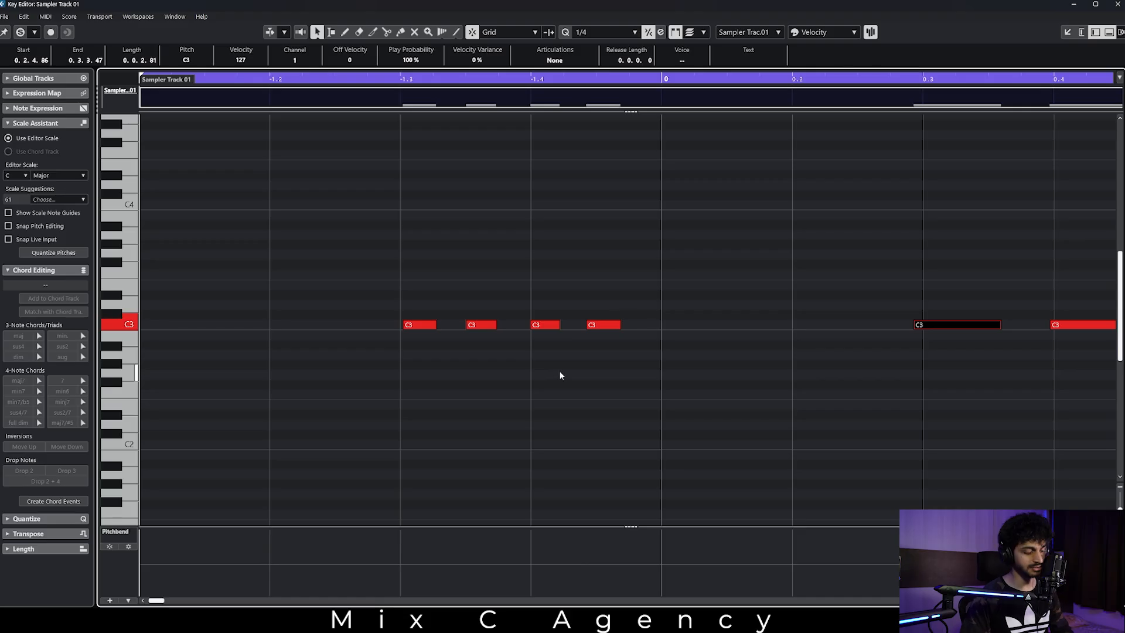
pyautogui.press('g')
pyautogui.click(698, 433)
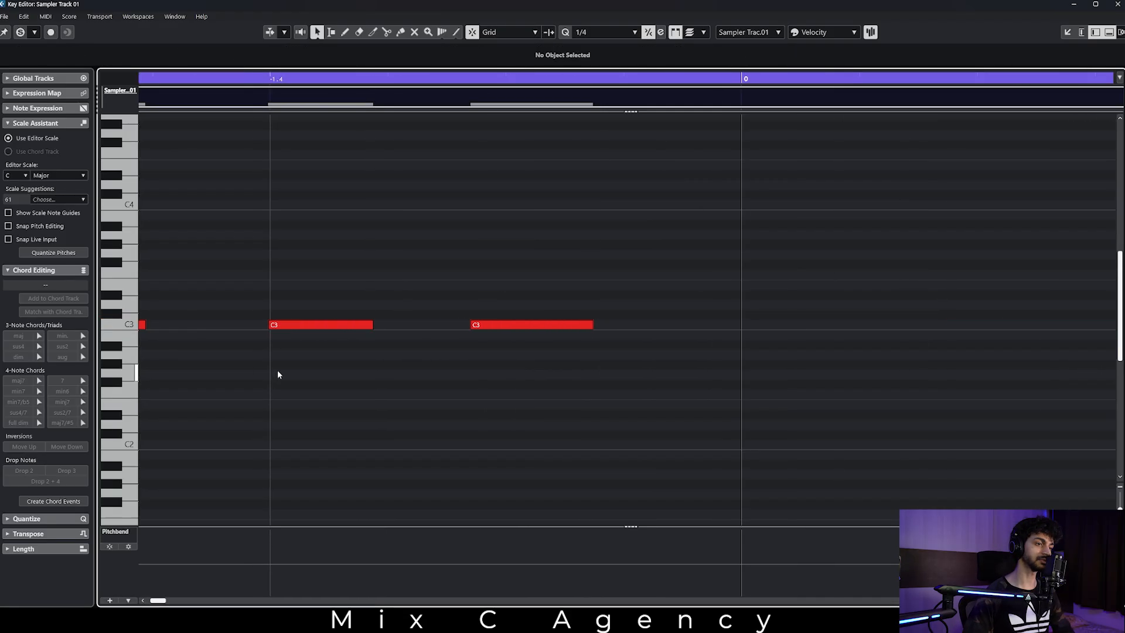
pyautogui.hscroll(-3, 305, 378)
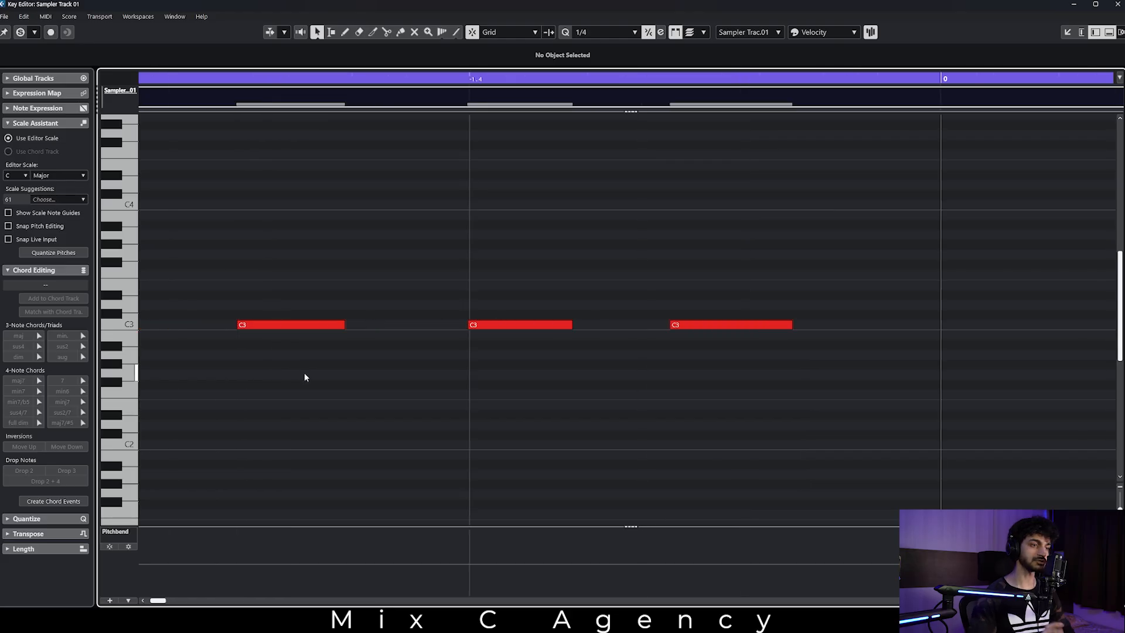
pyautogui.hotkey('shift', 'f')
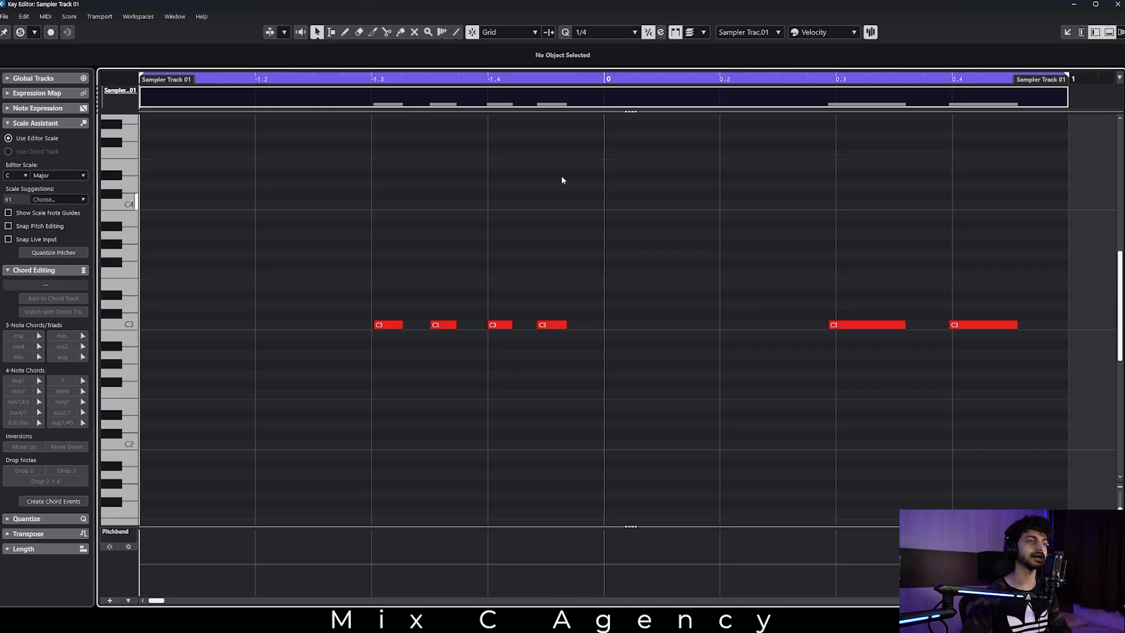
# Try the 1/1, 1/2 and 1/4 quantize presets in the Key Editor and set the preset to 1/8.
pyautogui.click(591, 34)
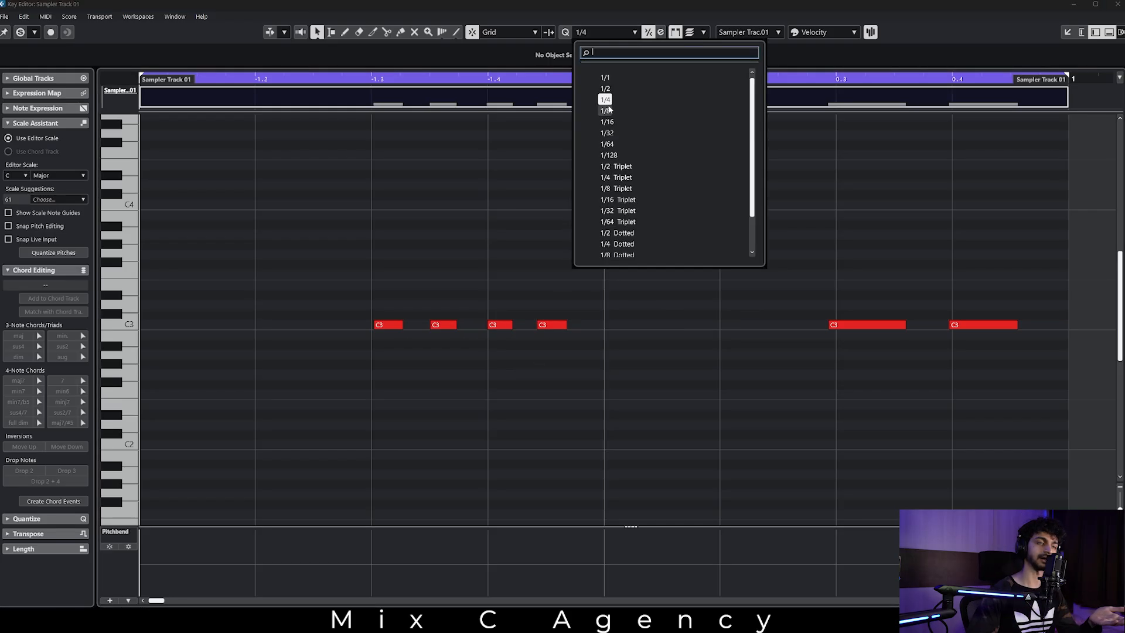
pyautogui.click(608, 77)
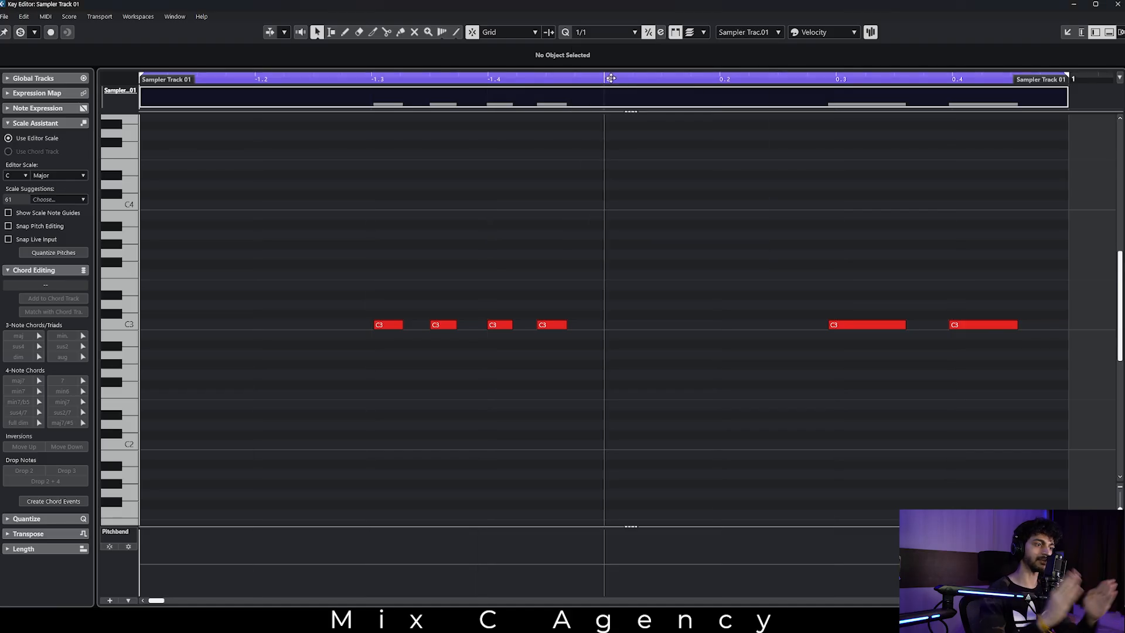
pyautogui.click(605, 33)
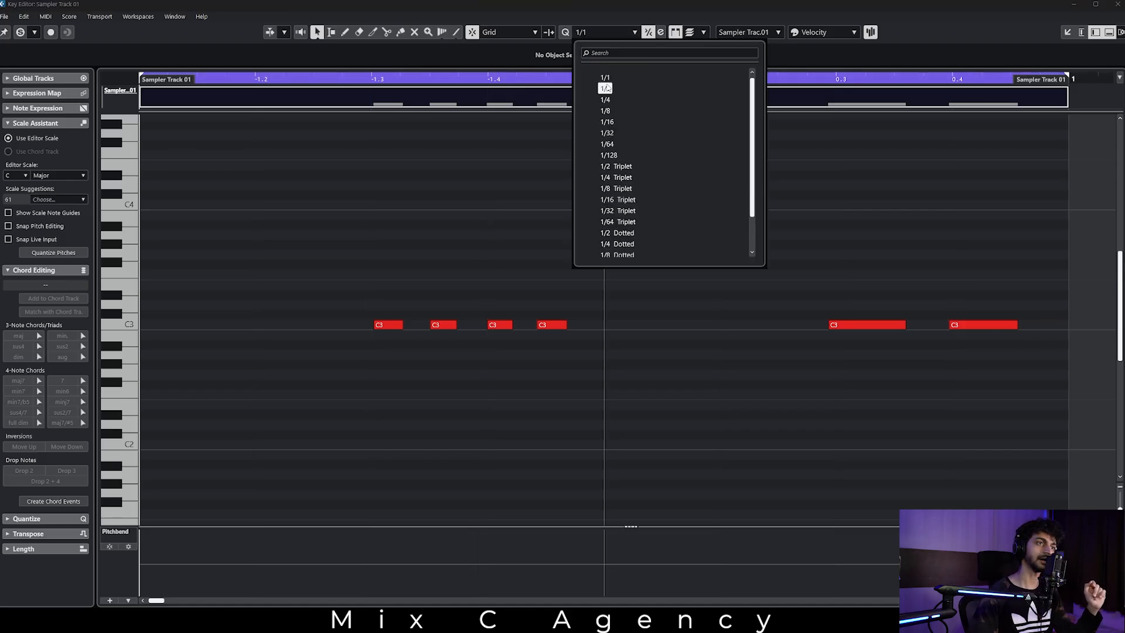
pyautogui.click(607, 87)
pyautogui.click(588, 34)
pyautogui.click(606, 100)
pyautogui.click(604, 34)
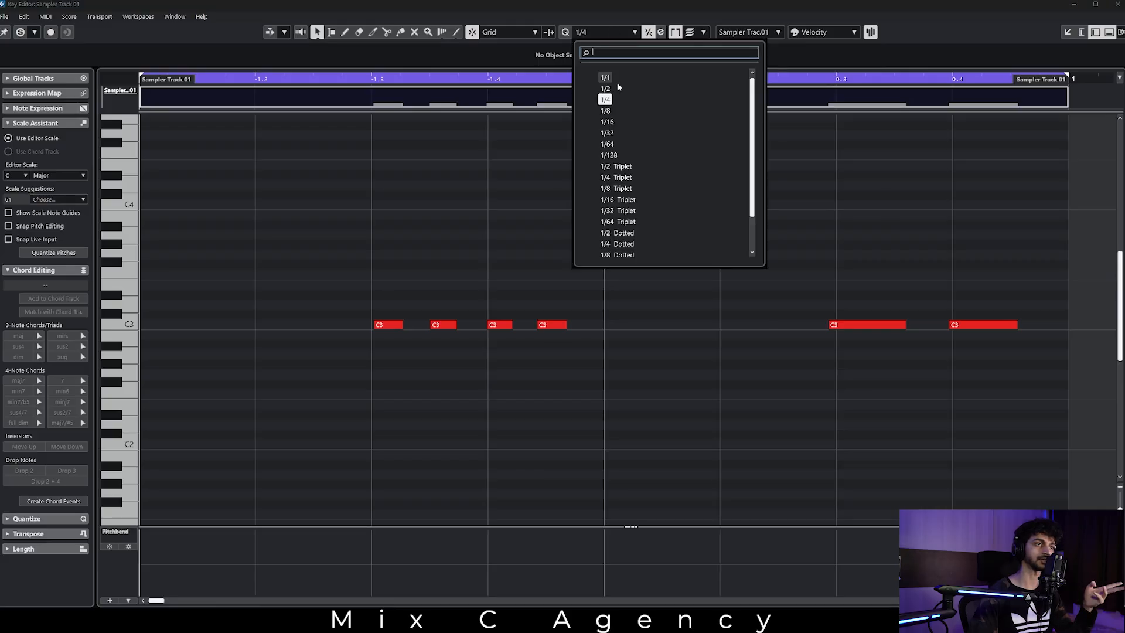
pyautogui.click(606, 111)
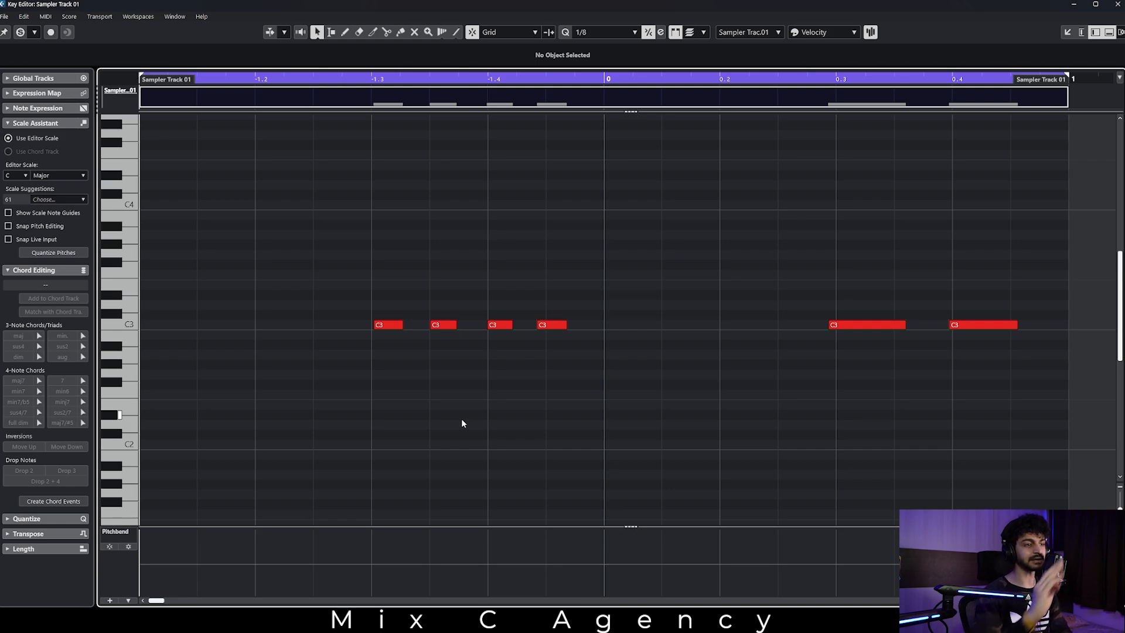
# Select all the recorded C3 notes, quantize them twice to the 1/8 grid, and play the part to check the timing.
pyautogui.press('space')
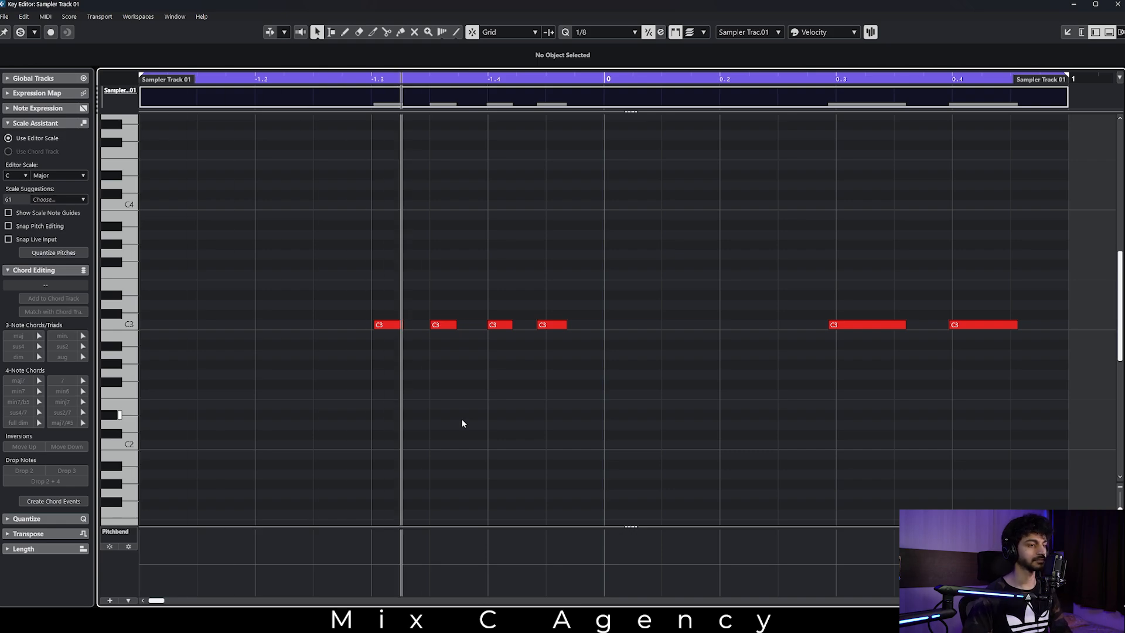
pyautogui.press('space')
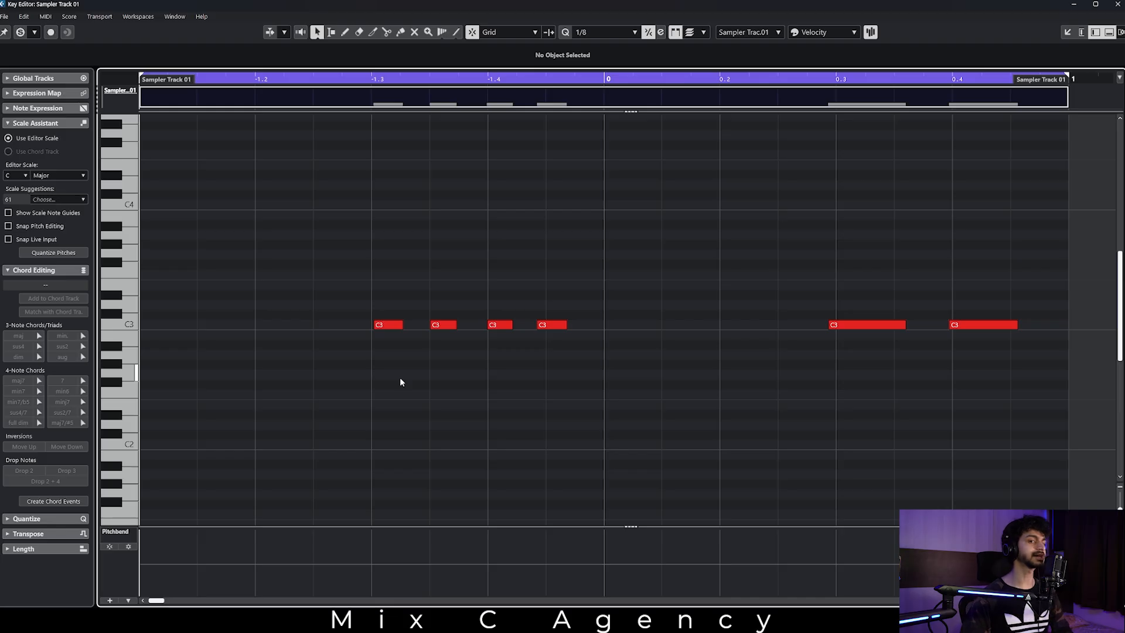
pyautogui.hotkey('ctrl', 'a')
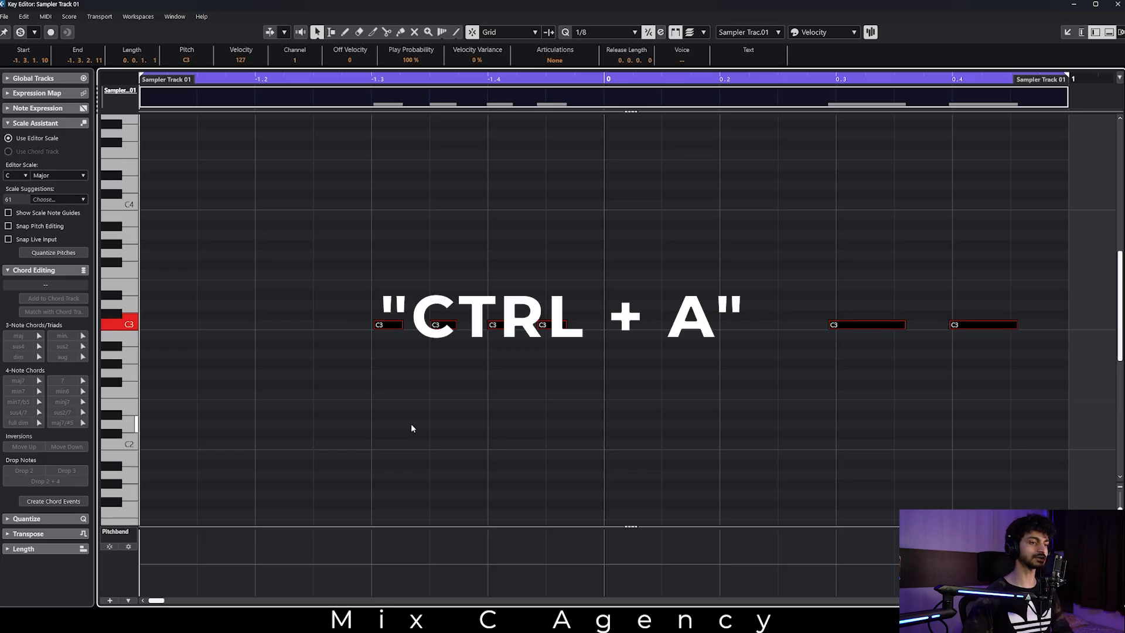
pyautogui.press('q')
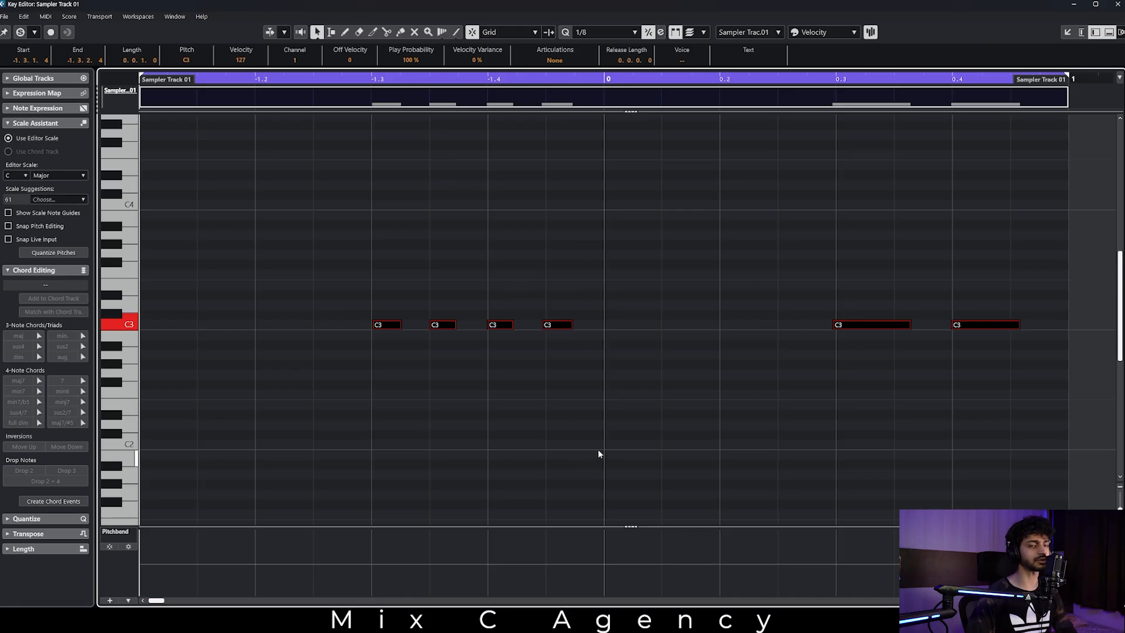
pyautogui.press('space')
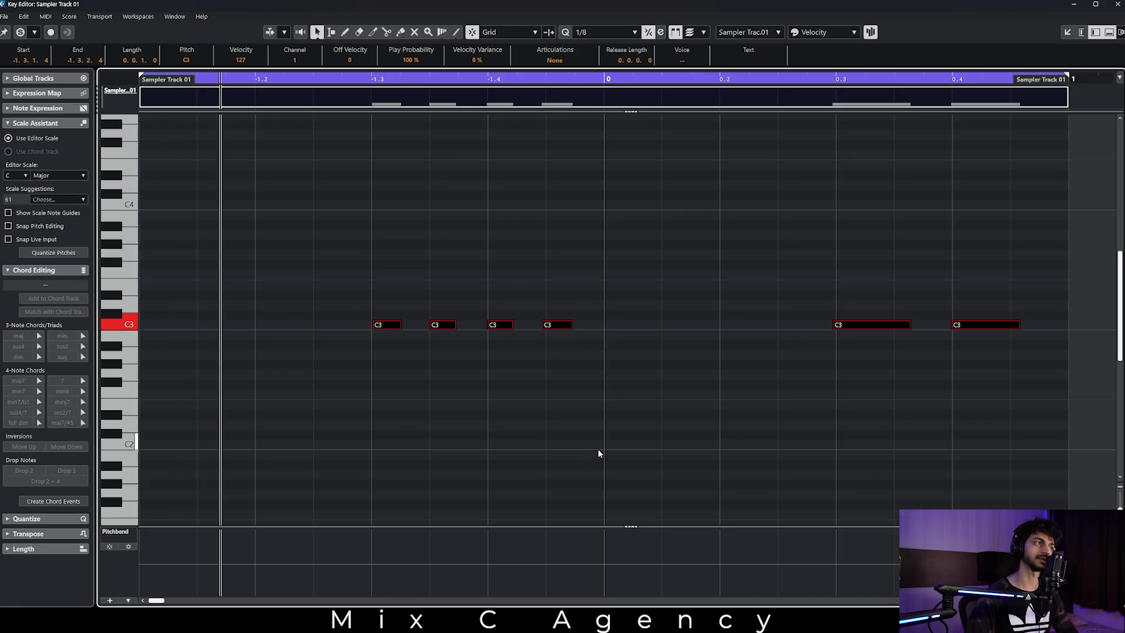
pyautogui.press('space')
pyautogui.press('q')
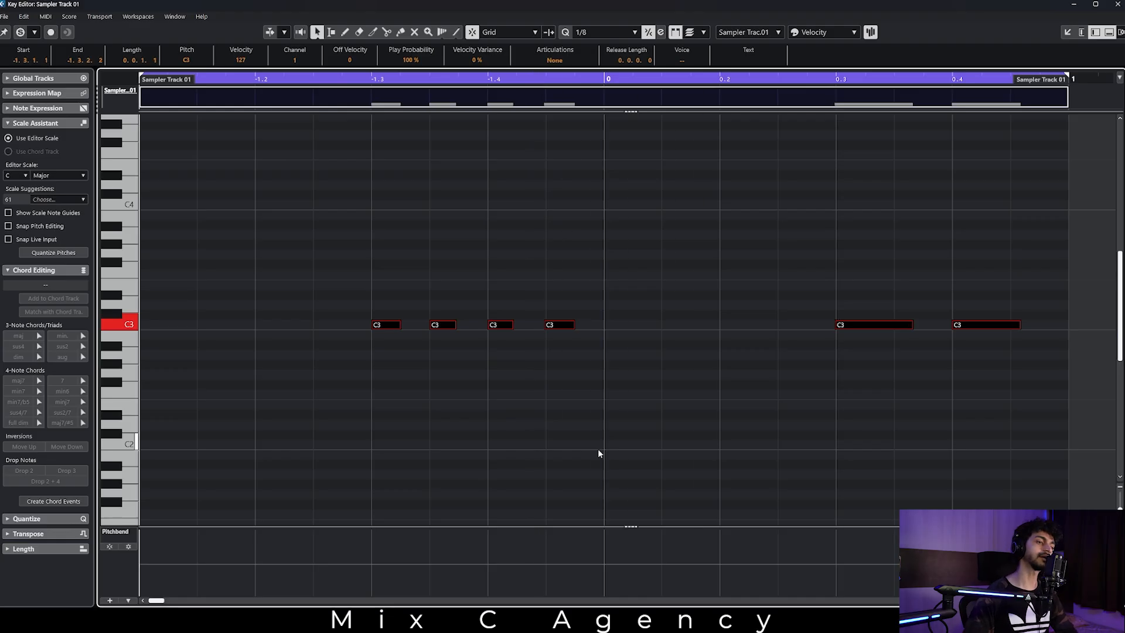
pyautogui.press('space')
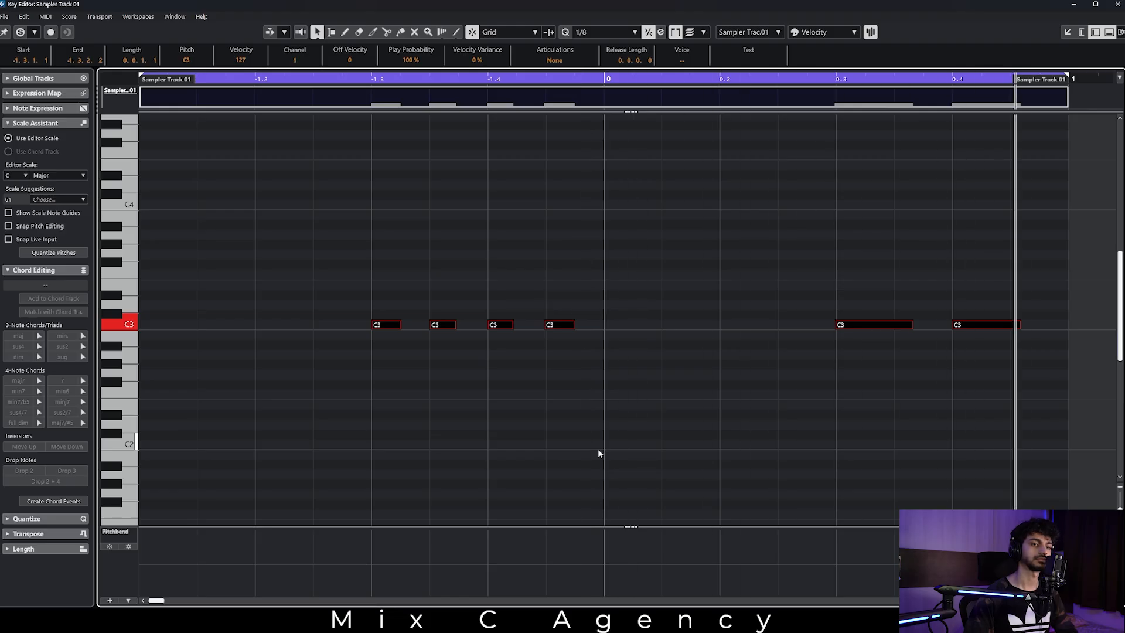
pyautogui.press('space')
pyautogui.click(598, 449)
# Show Velocity in the controller lane instead of Pitchbend, lower the hat notes' velocities to varied levels, and return to the project window.
pyautogui.click(116, 530)
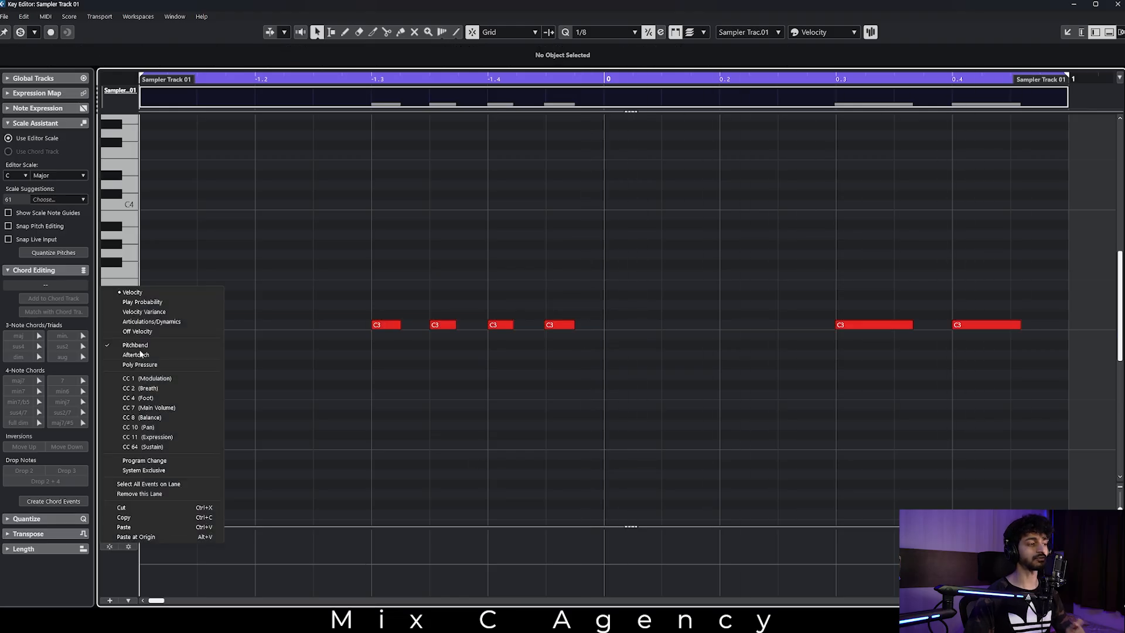
pyautogui.click(157, 297)
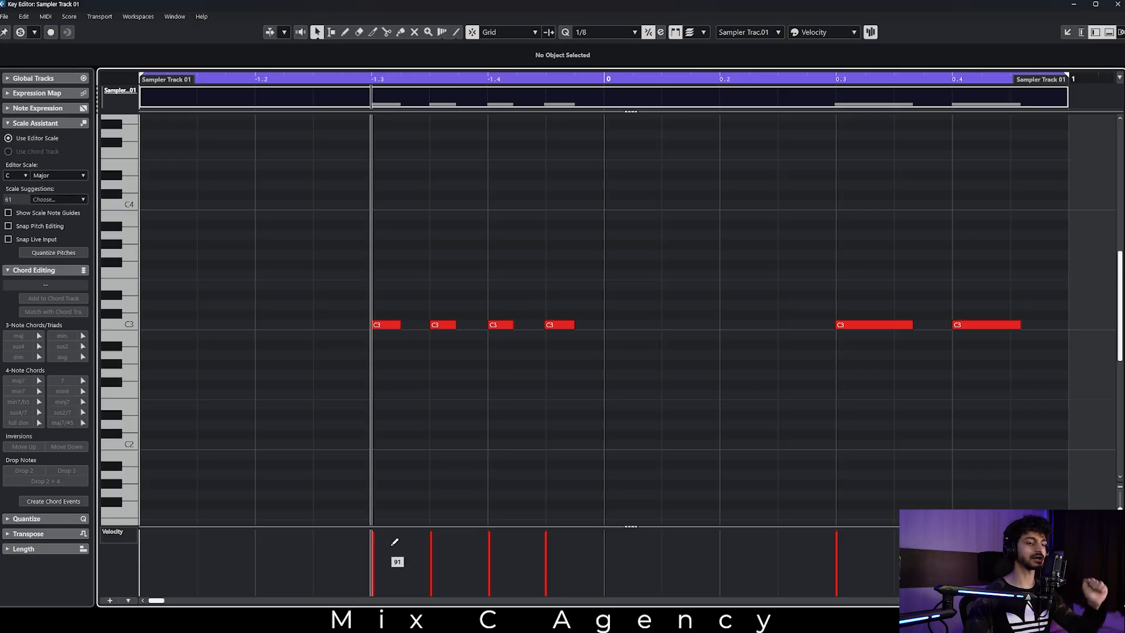
pyautogui.click(127, 538)
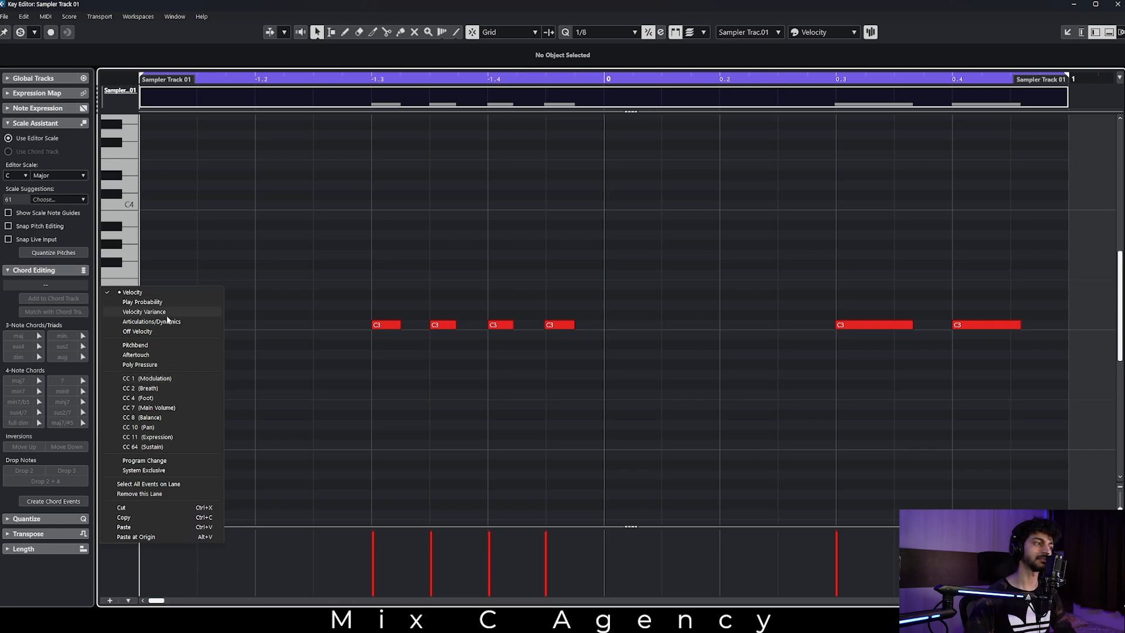
pyautogui.click(307, 583)
pyautogui.click(373, 552)
pyautogui.moveTo(377, 548); pyautogui.dragTo(960, 554)
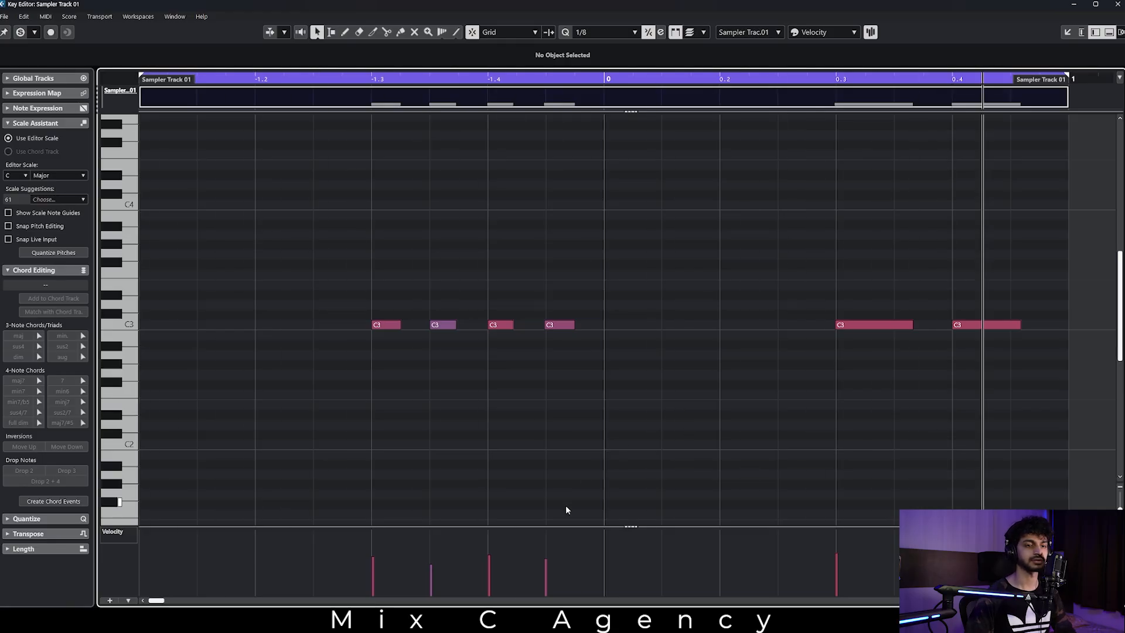
pyautogui.click(1076, 6)
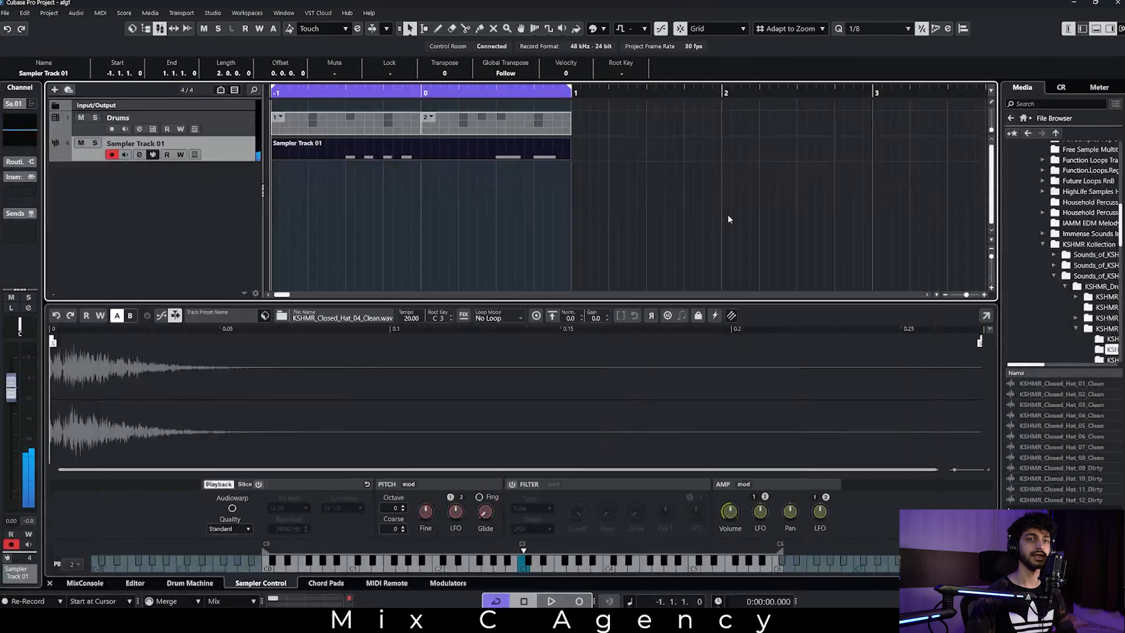
pyautogui.click(725, 221)
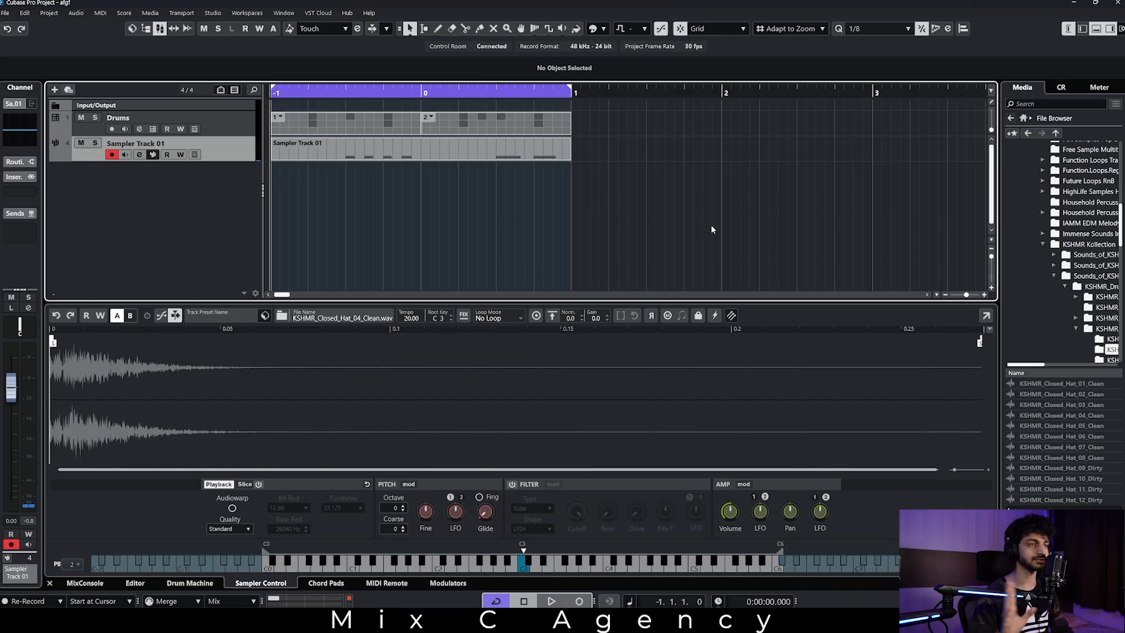
# Colour the Drums track red using Color 1.
pyautogui.click(235, 123)
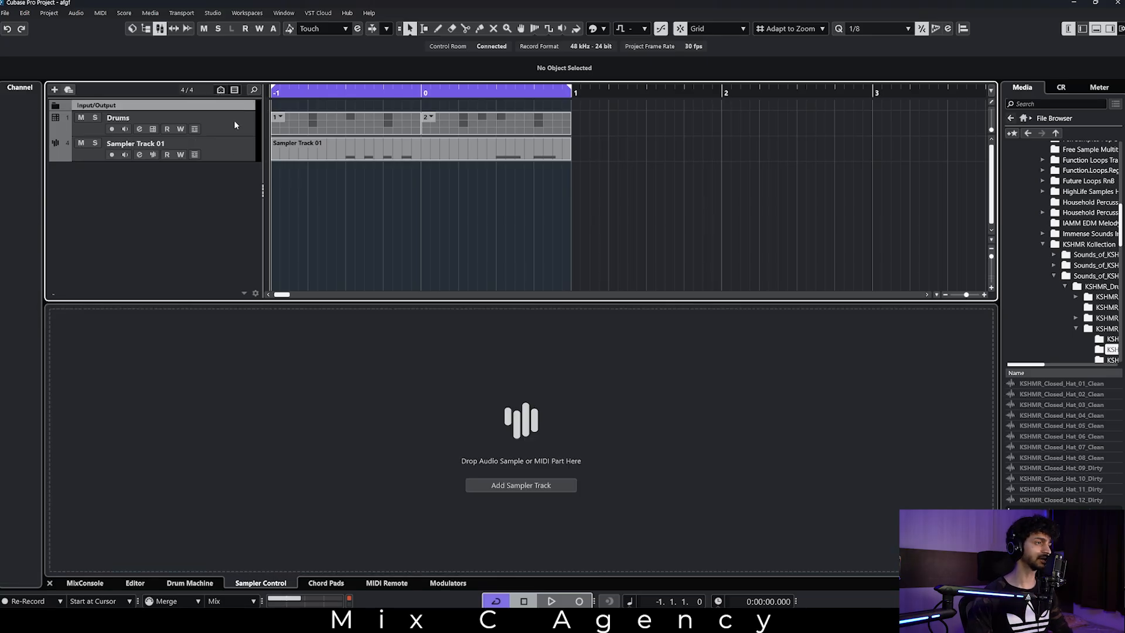
pyautogui.click(219, 154)
pyautogui.click(224, 130)
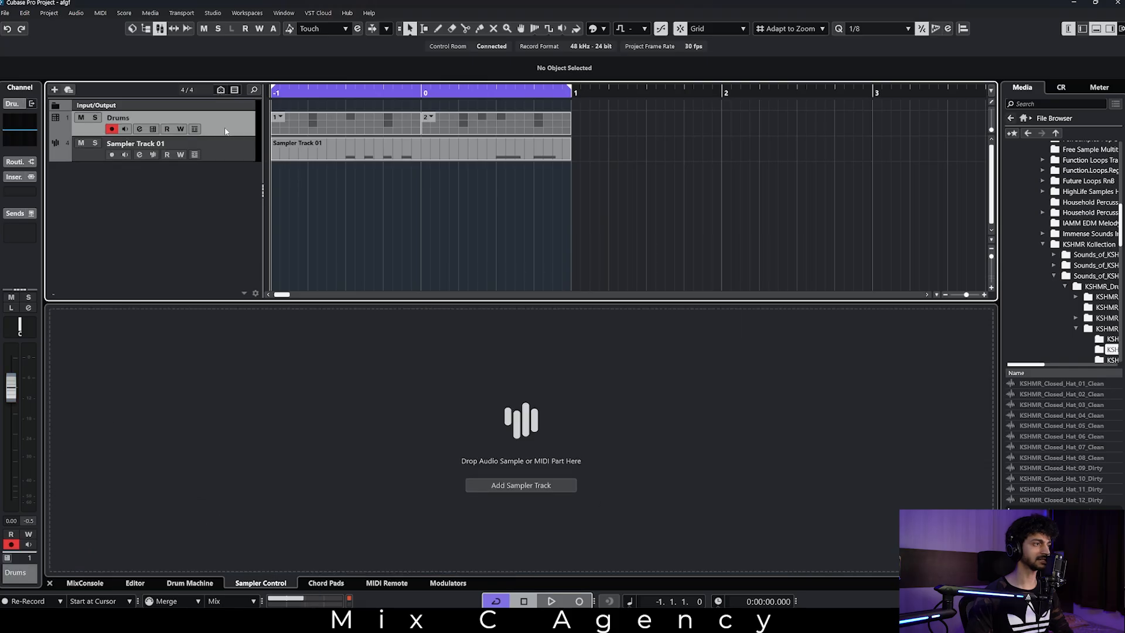
pyautogui.click(595, 29)
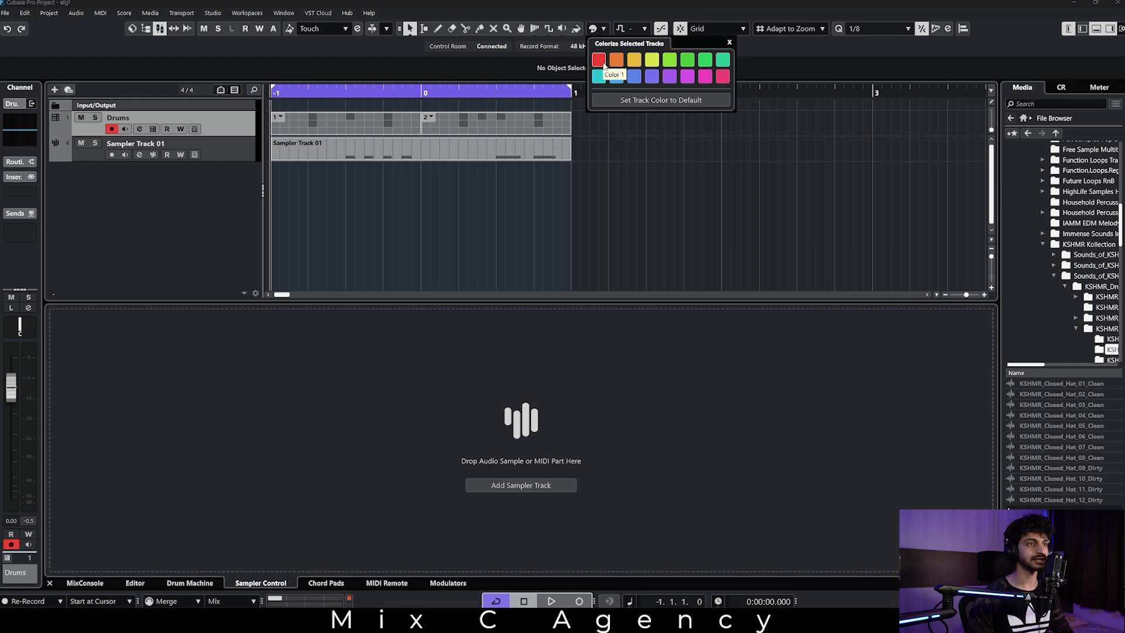
pyautogui.click(601, 61)
# Try blue as the colour of Sampler Track 01, and change it to the same red as the Drums track.
pyautogui.click(217, 146)
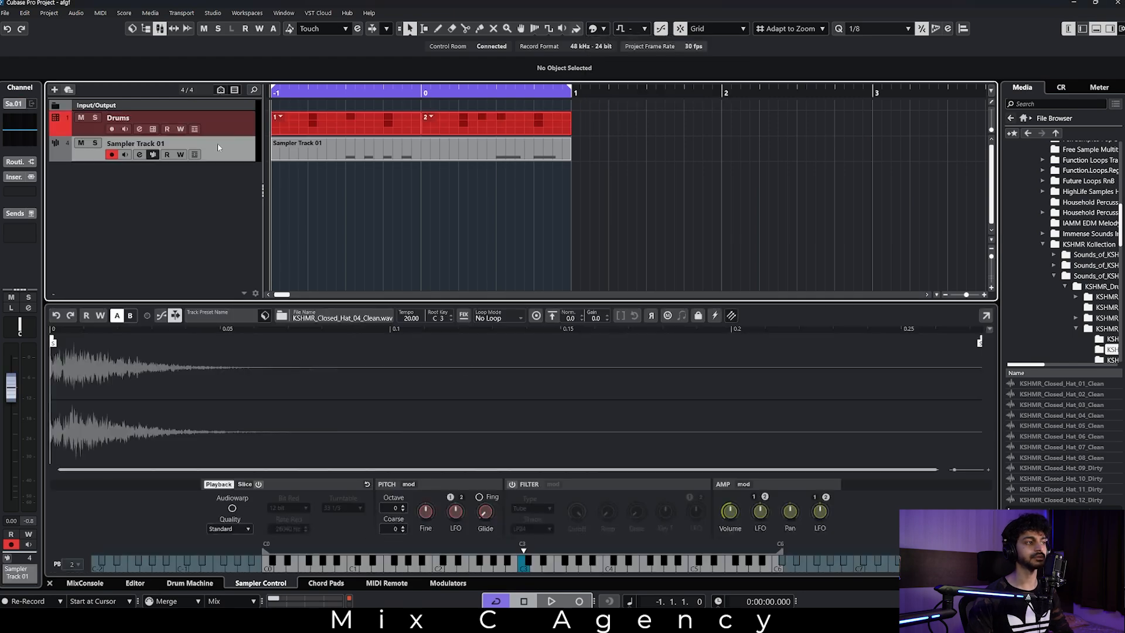
pyautogui.click(633, 77)
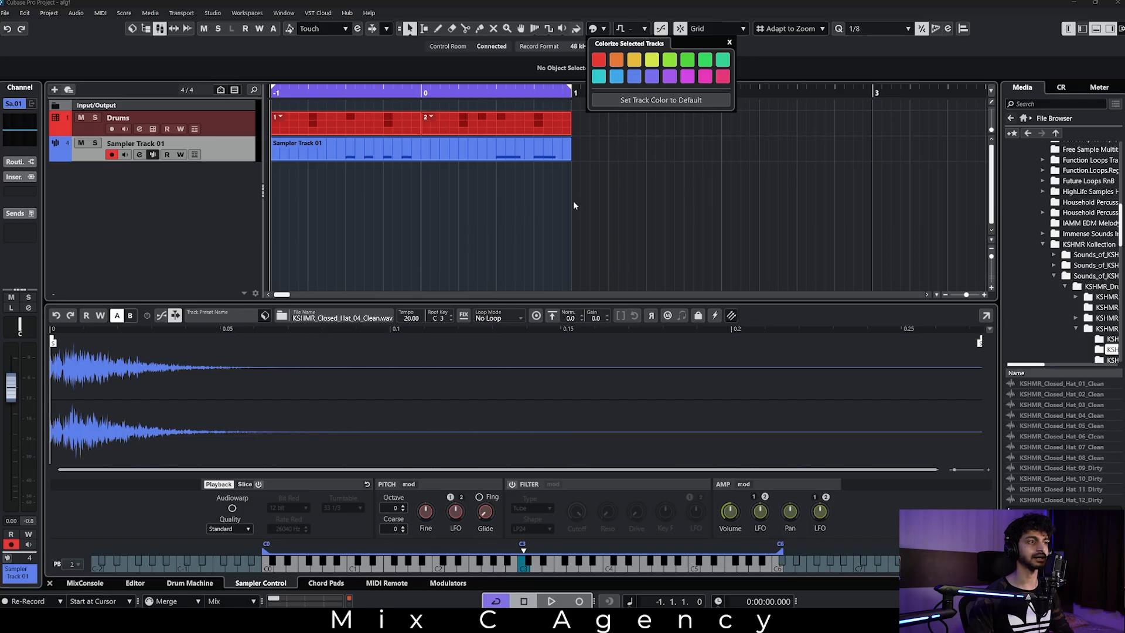
pyautogui.click(605, 58)
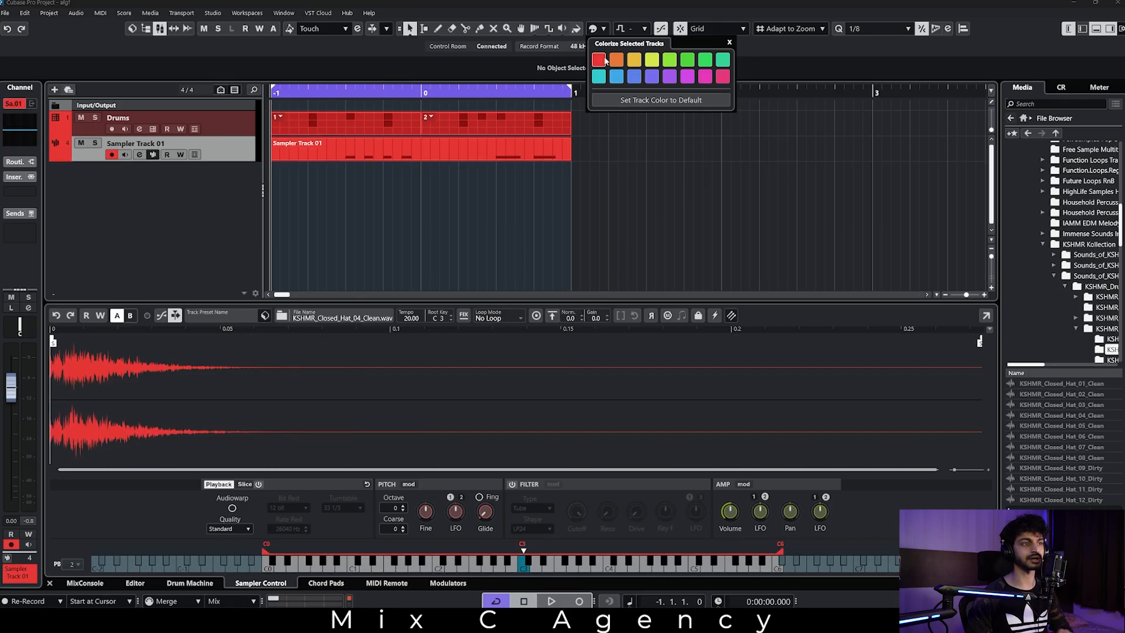
pyautogui.click(515, 279)
# Rename Sampler Track 01 as "Hi Hat" and the Drums track as "Kick & Snare".
pyautogui.doubleClick(134, 144)
pyautogui.write('HG')
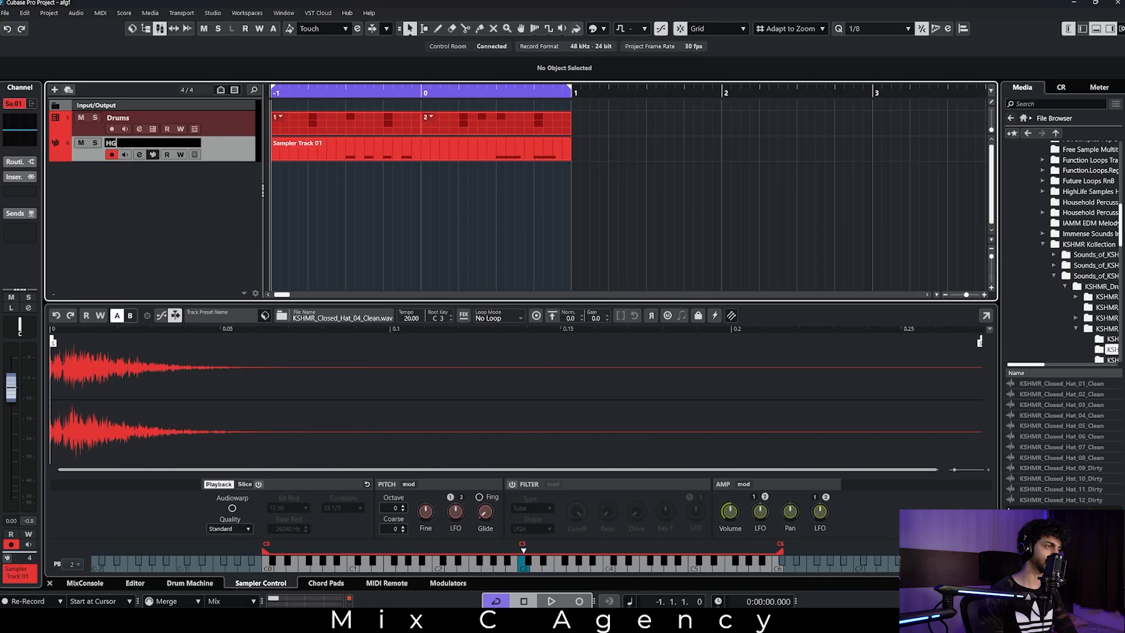
pyautogui.write(' Hat')
pyautogui.press('Return')
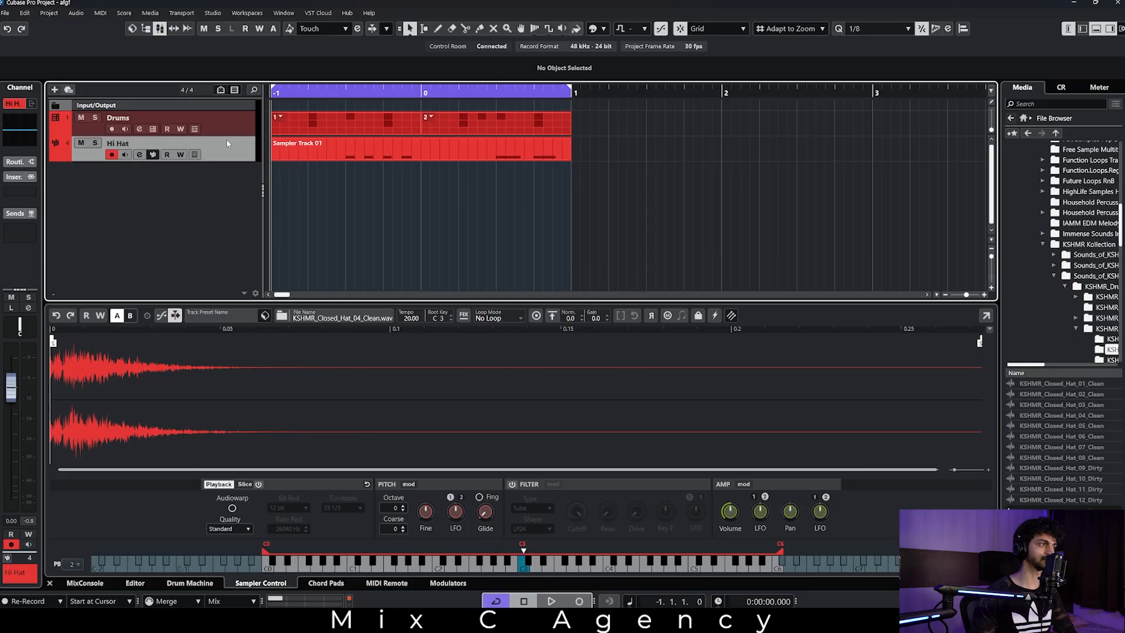
pyautogui.doubleClick(132, 117)
pyautogui.write('Kick & Snare')
pyautogui.press('Return')
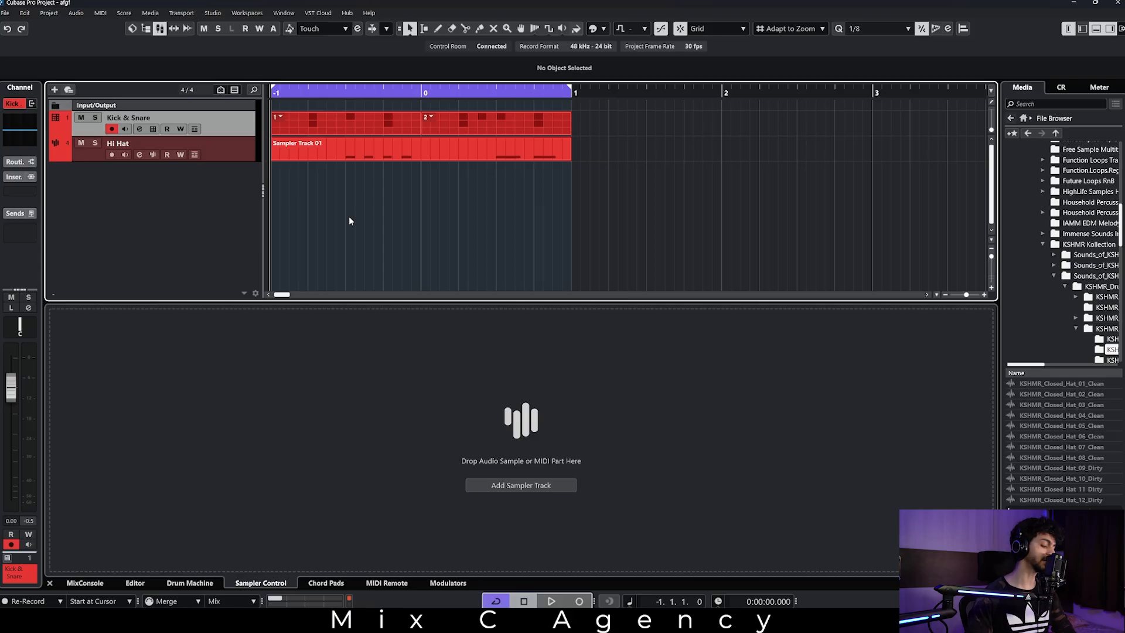
# View the MixConsole in its own window, minimise it, and show the MixConsole in the project window's lower zone instead.
pyautogui.press('F3')
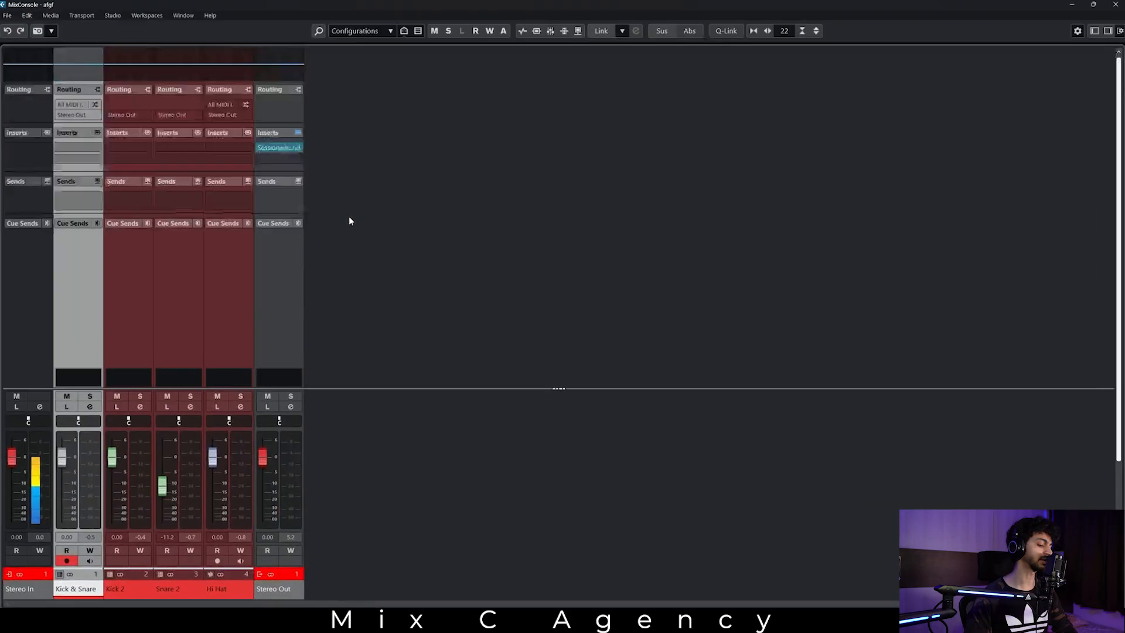
pyautogui.click(1077, 2)
pyautogui.hotkey('ctrl', 'alt', 'e')
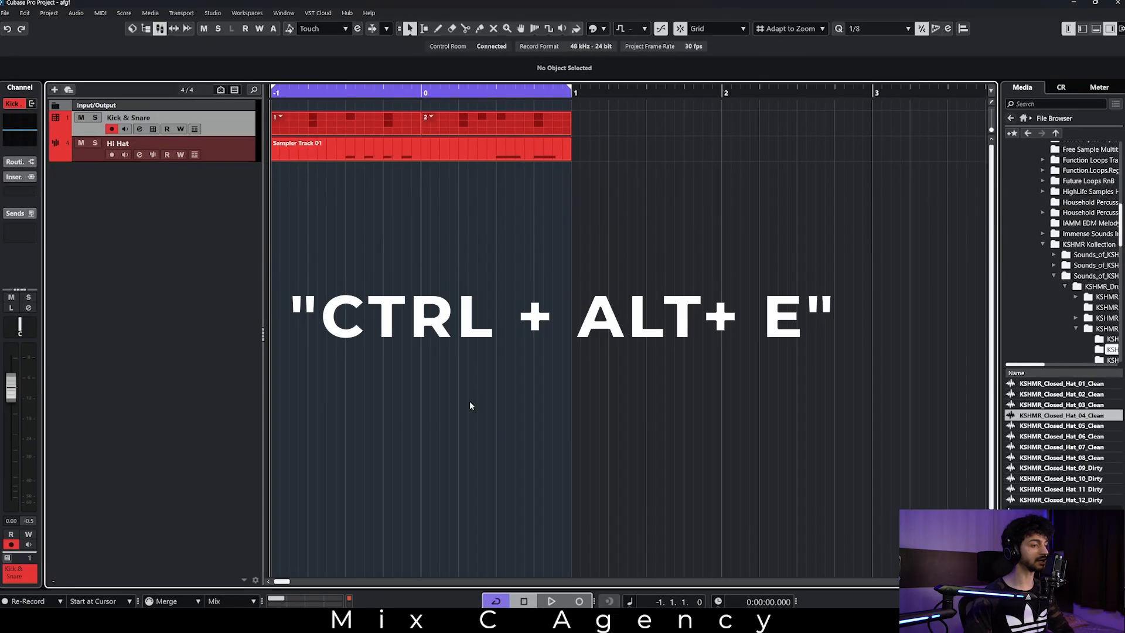
pyautogui.hotkey('ctrl', 'alt', 'e')
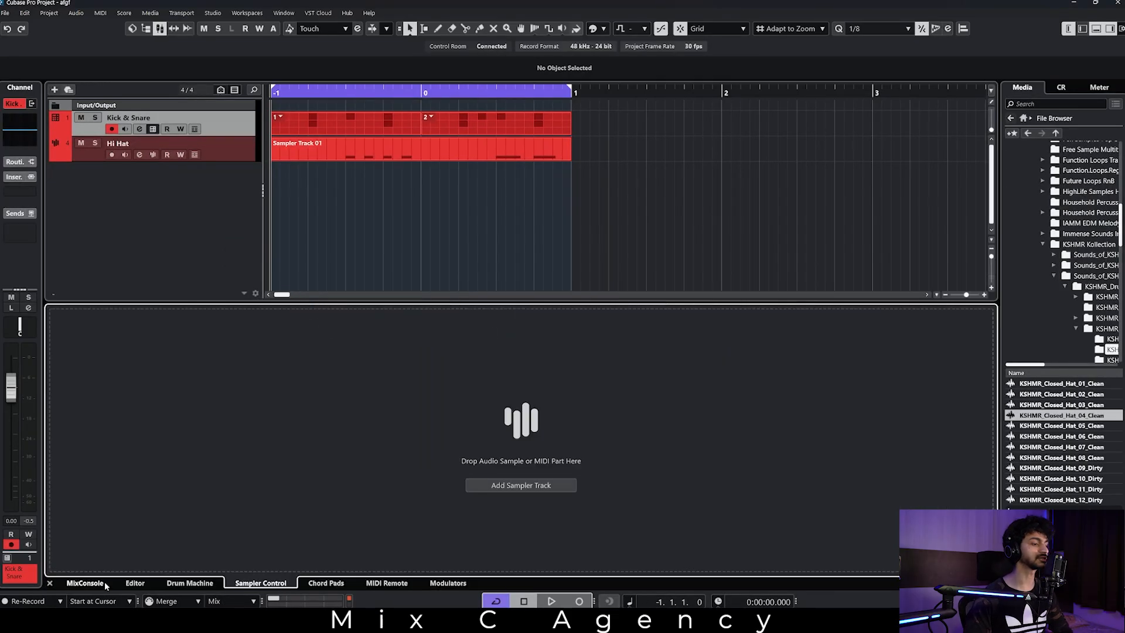
pyautogui.click(85, 583)
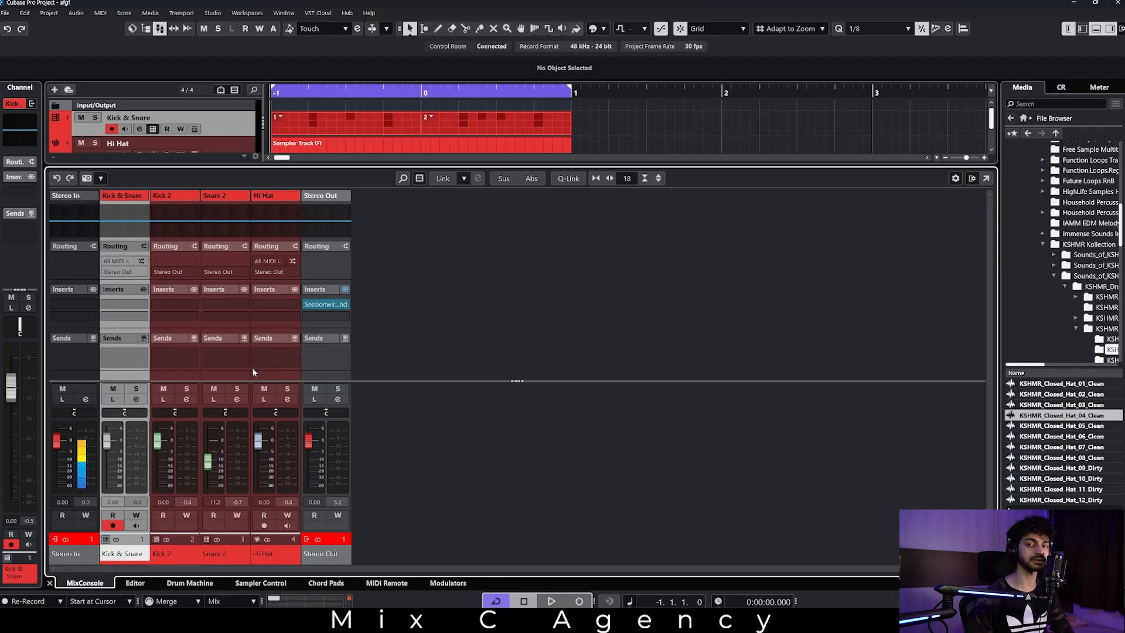
# Reset the Stereo Out clip indicator and play the loop, setting the Snare 2 fader to -8.48 and the Hi Hat fader to -4.20.
pyautogui.click(310, 543)
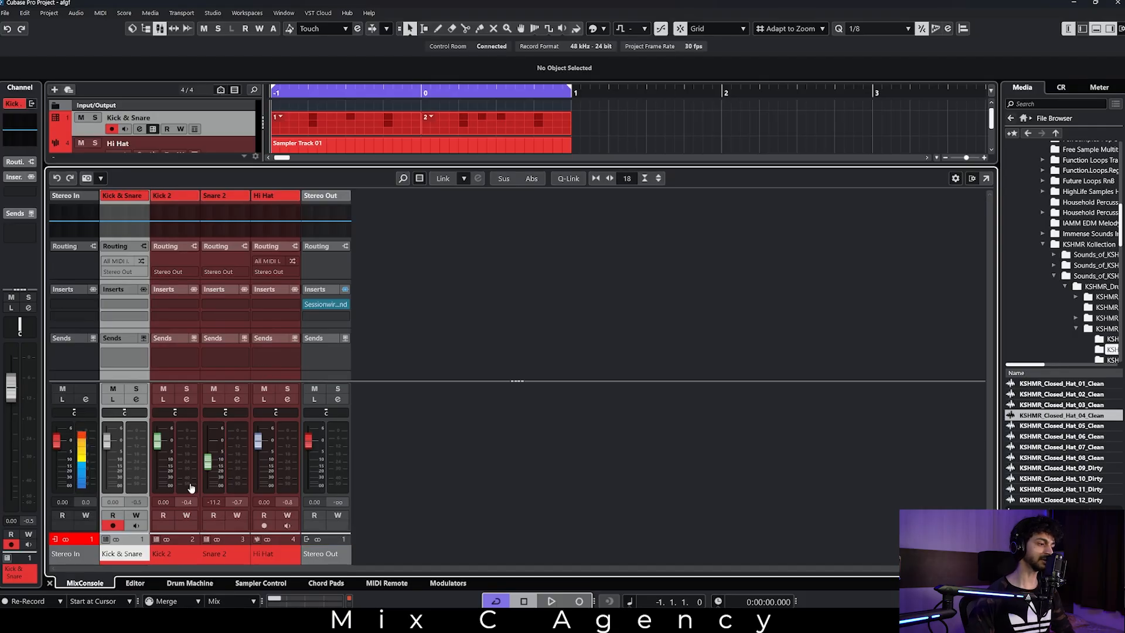
pyautogui.press('space')
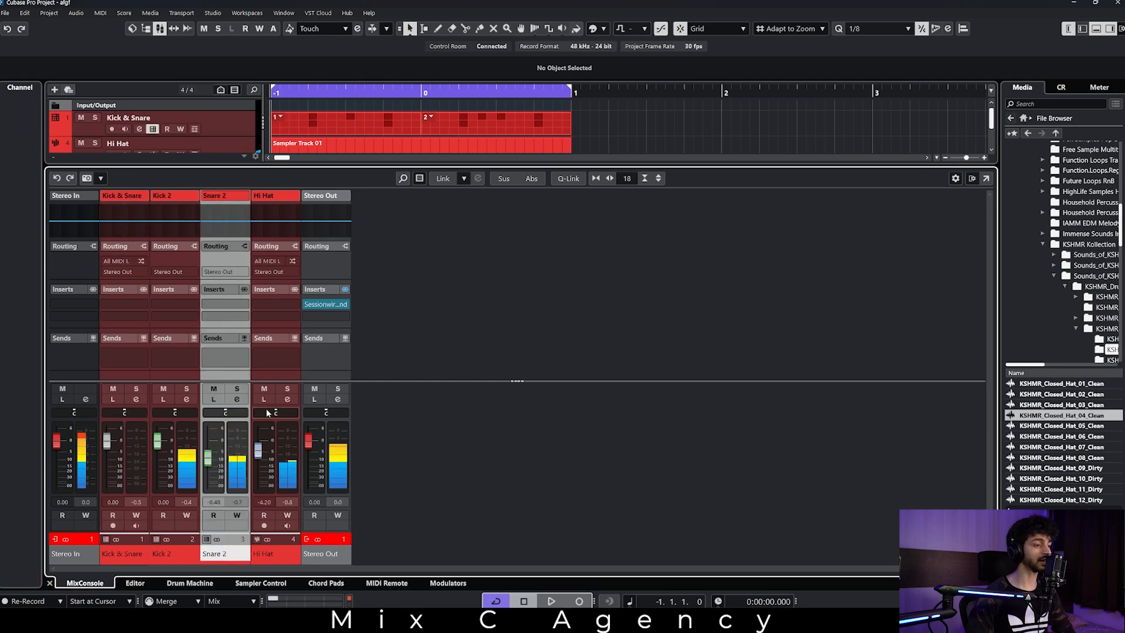
# Audition the Hi Hat panned hard right, hard left and centred, set its pan to R36, and hide the lower zone.
pyautogui.moveTo(267, 413); pyautogui.dragTo(312, 420)
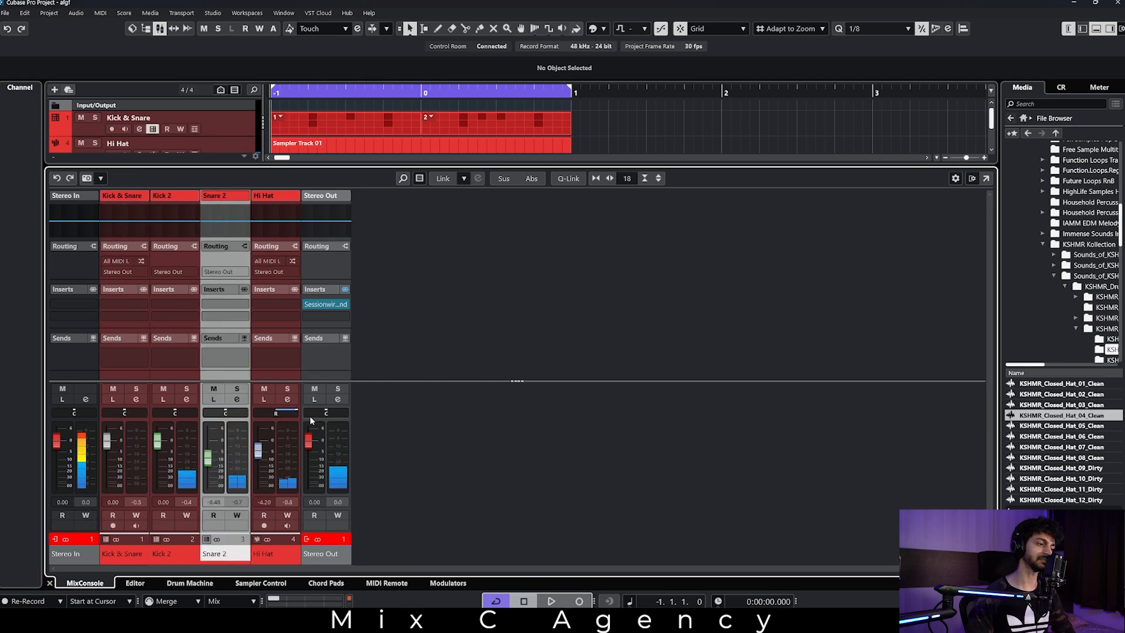
pyautogui.press('space')
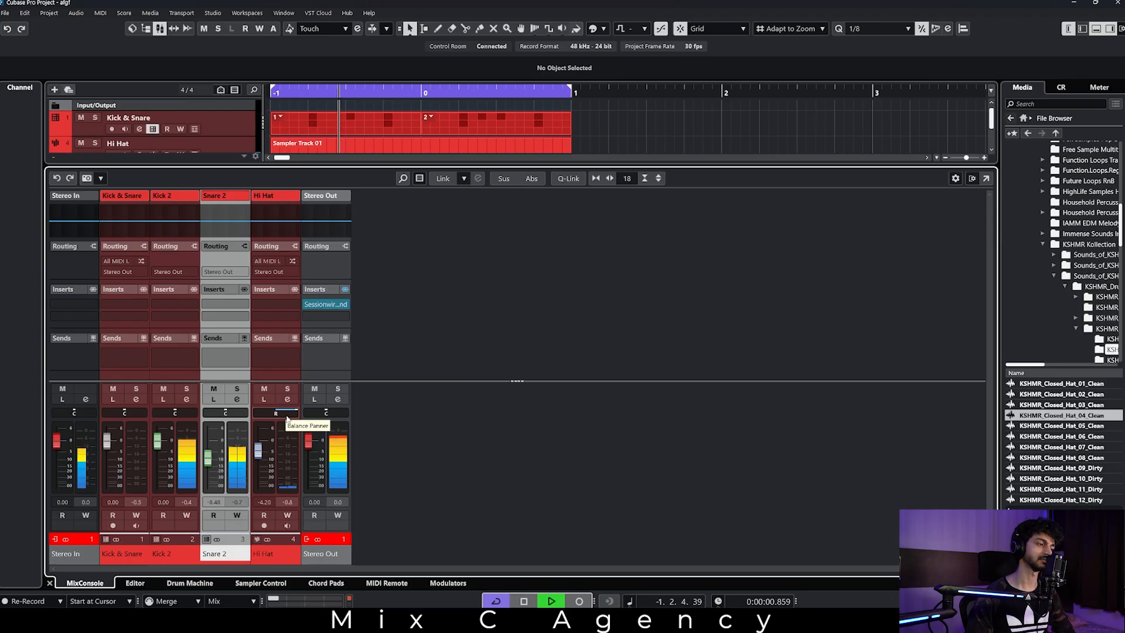
pyautogui.moveTo(287, 419); pyautogui.dragTo(174, 421)
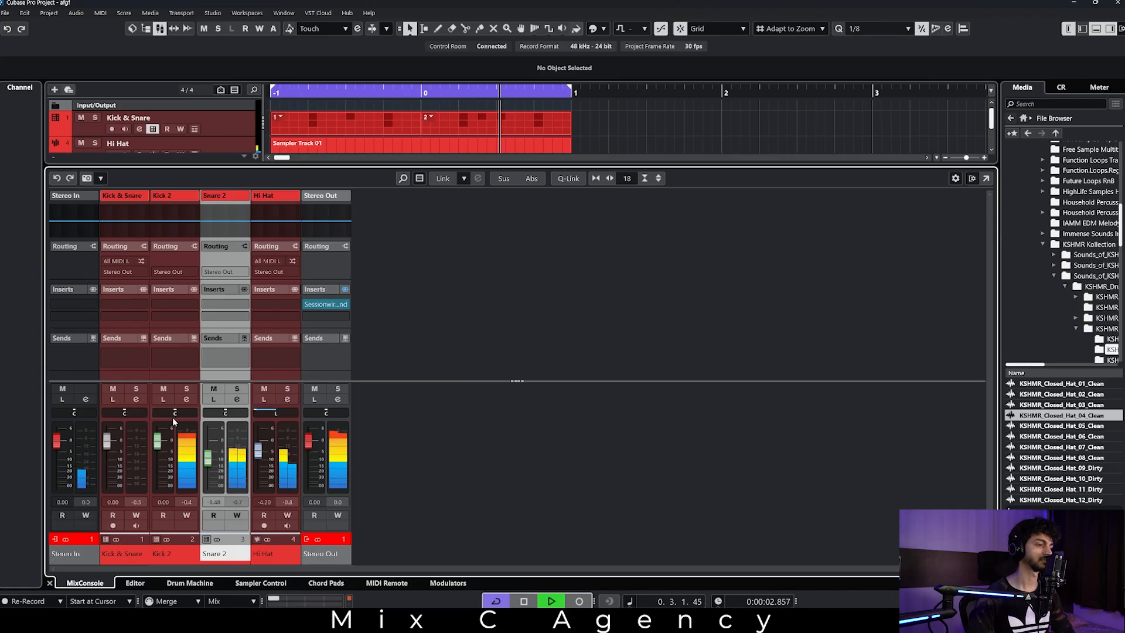
pyautogui.press('space')
pyautogui.keyDown('ctrl'); pyautogui.click(297, 414); pyautogui.keyUp('ctrl')
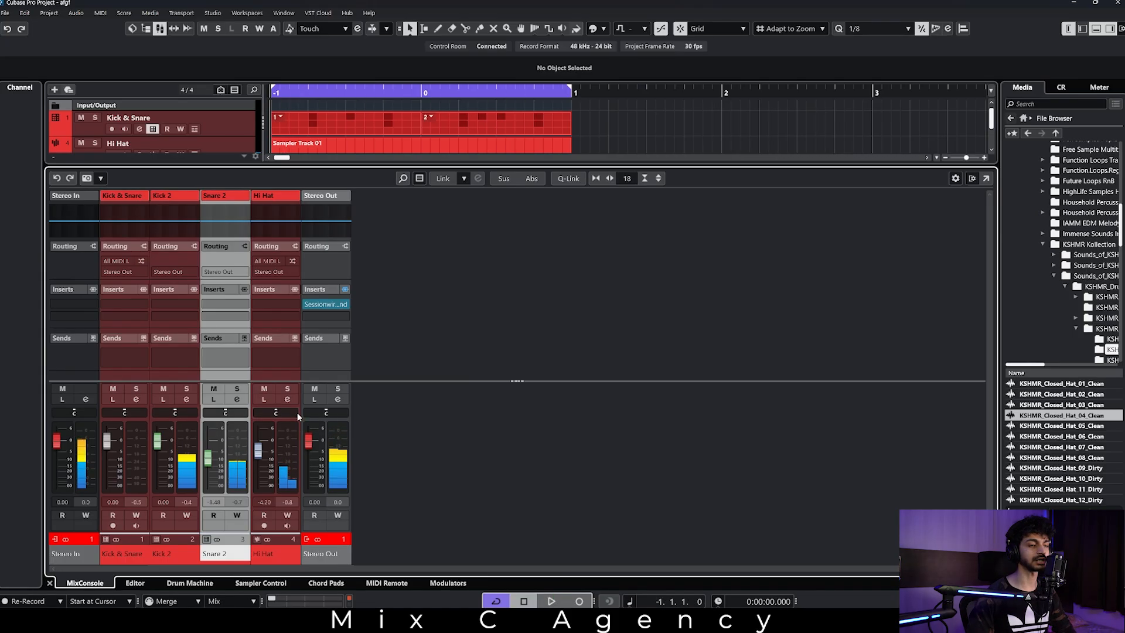
pyautogui.moveTo(285, 413); pyautogui.dragTo(300, 413)
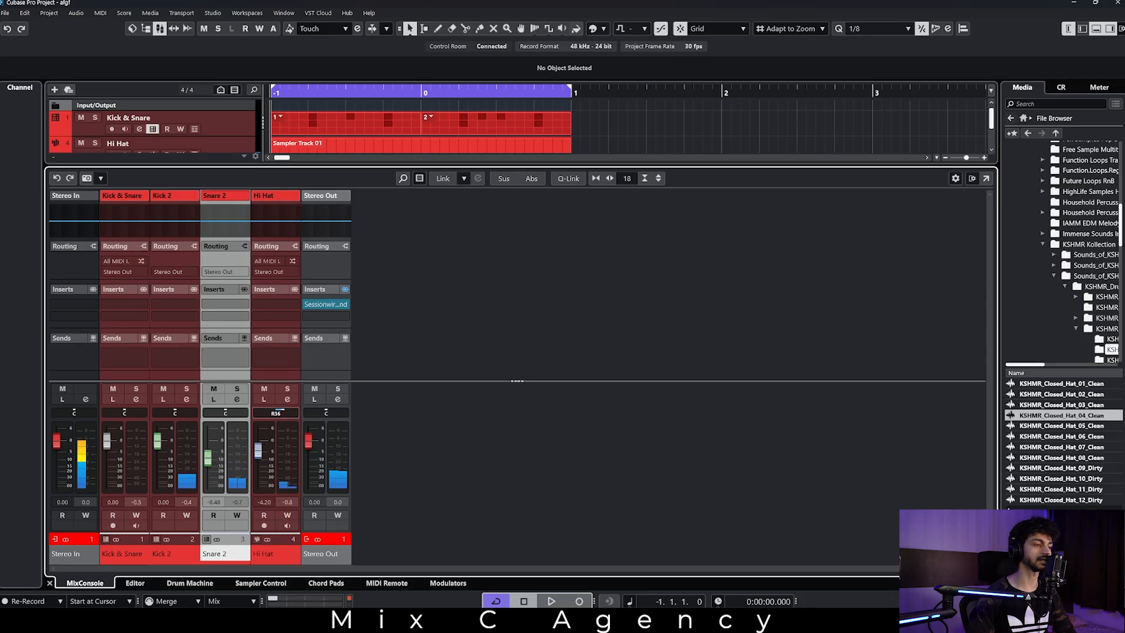
pyautogui.hotkey('ctrl', 'alt', 'b')
# In the Hi Hat part, lower the third and fourth C3 notes to G#2 and E2, play the result, and return to the project window.
pyautogui.click(545, 149)
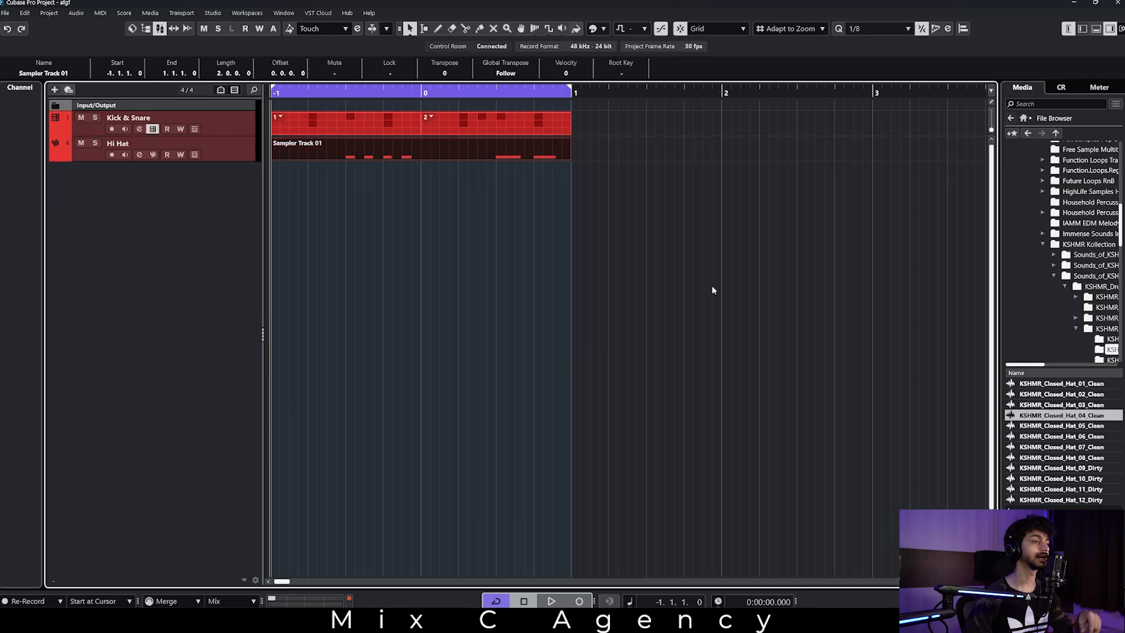
pyautogui.doubleClick(388, 154)
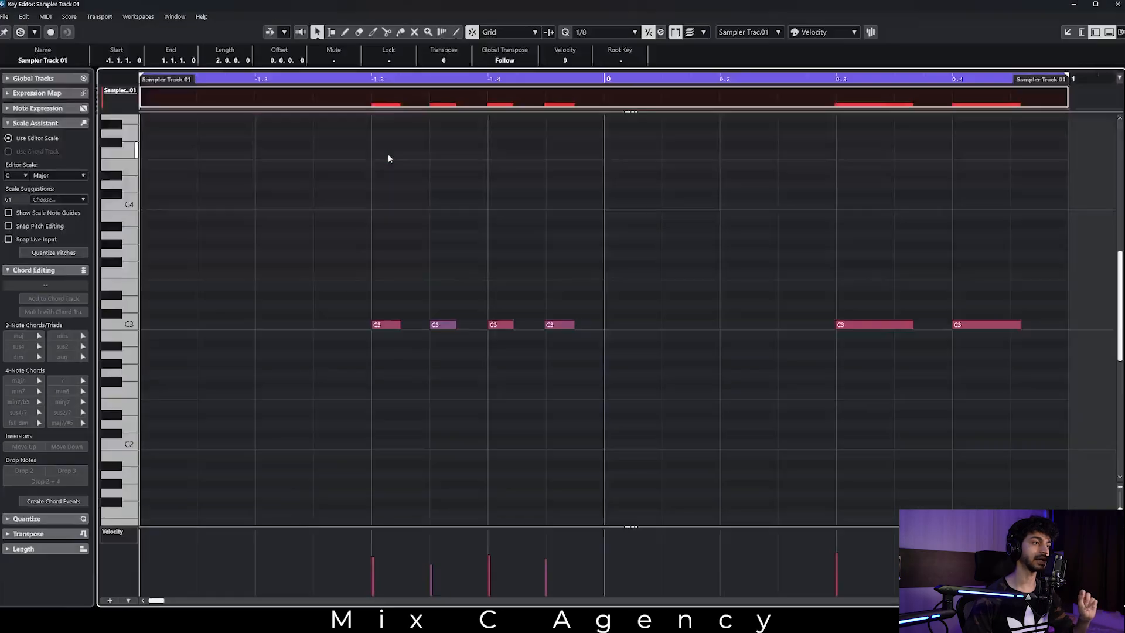
pyautogui.moveTo(483, 296); pyautogui.dragTo(572, 356)
pyautogui.moveTo(494, 327); pyautogui.dragTo(554, 410)
pyautogui.press('space')
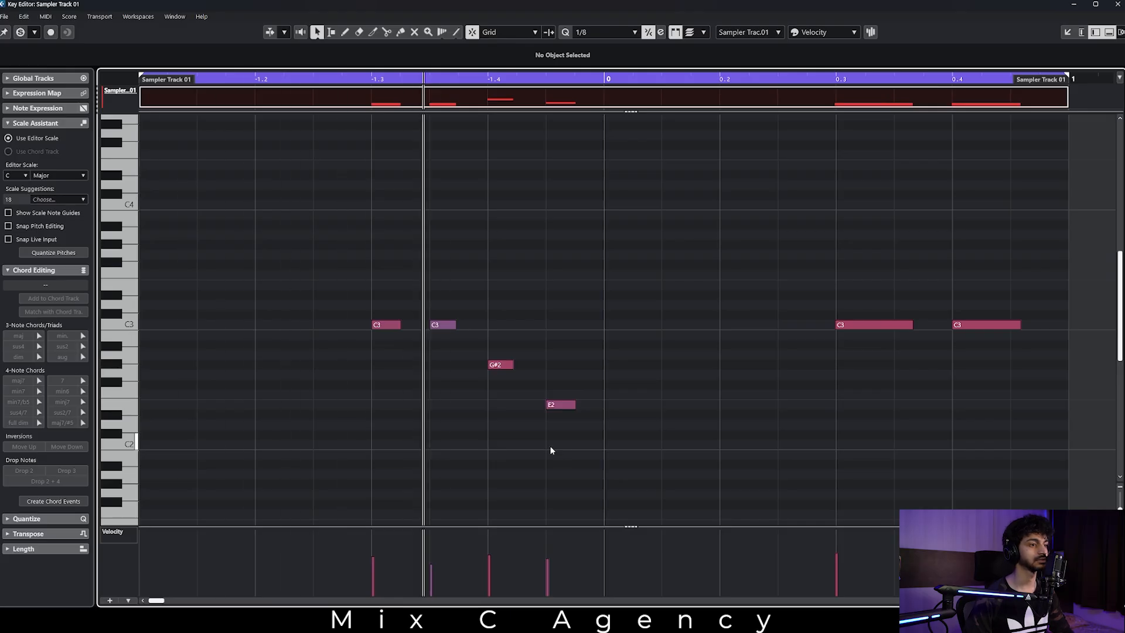
pyautogui.press('space')
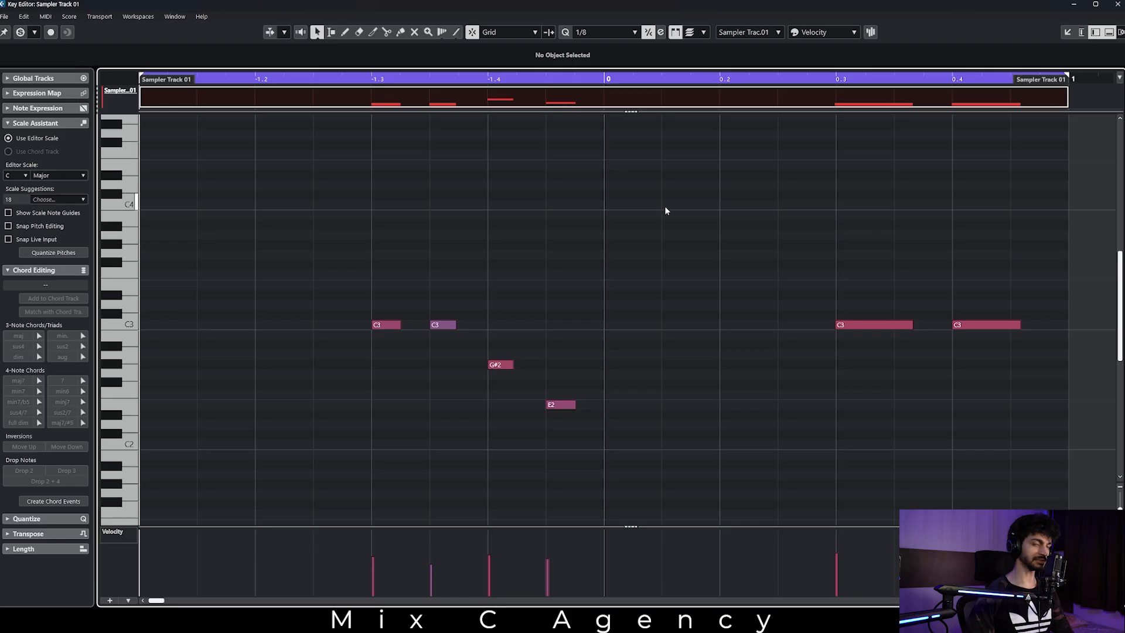
pyautogui.click(1075, 5)
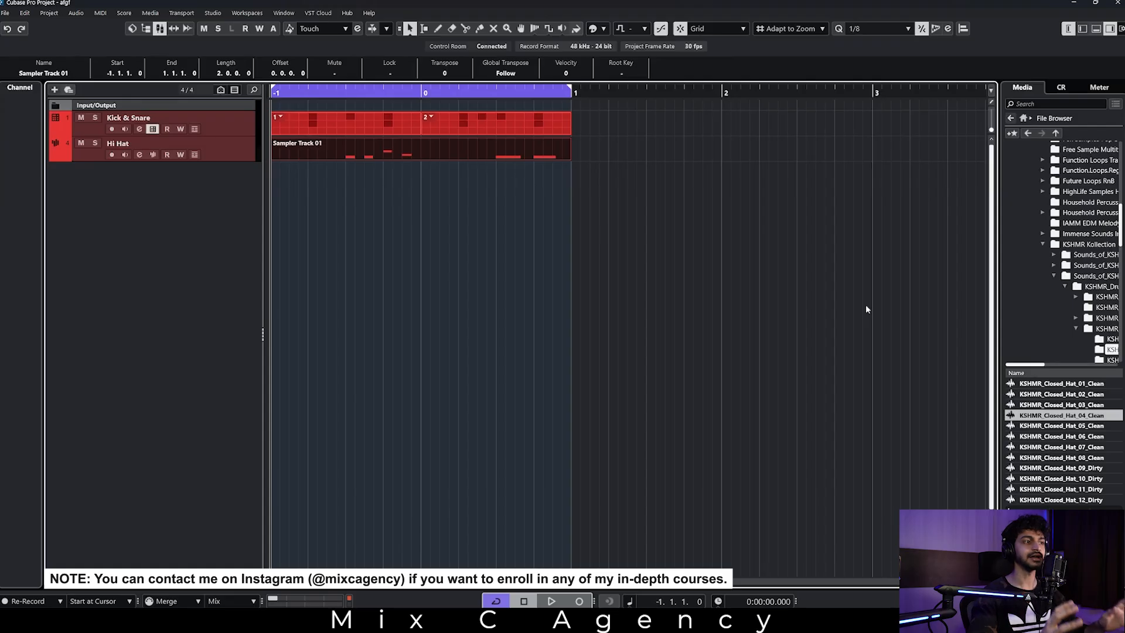
pyautogui.click(329, 255)
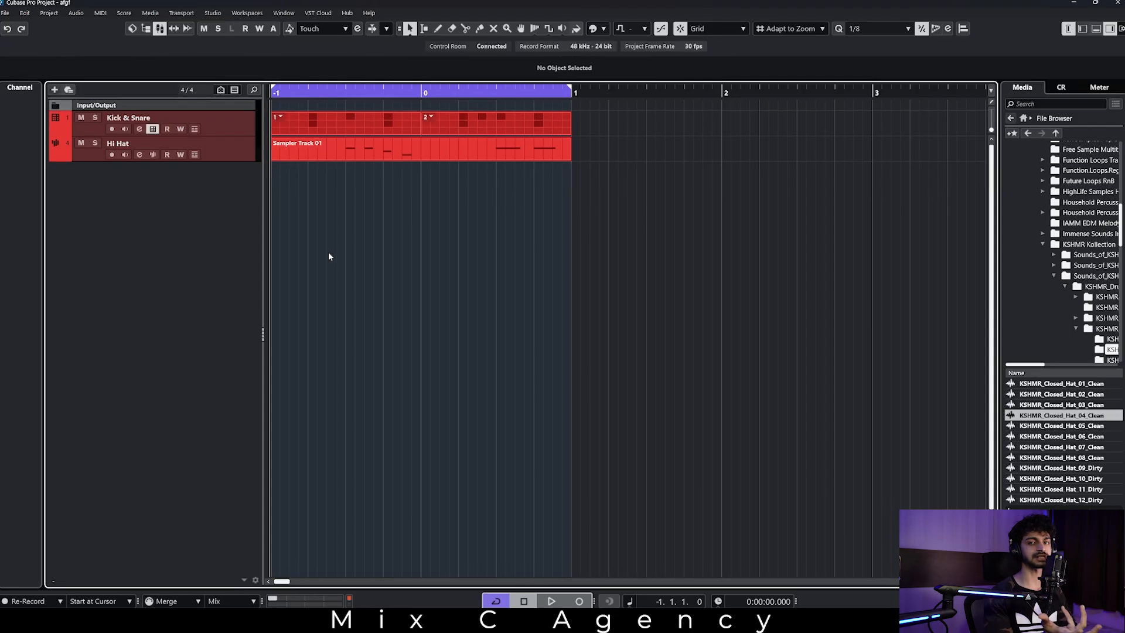
# Add an Instrument track named "Bass" using UADx Moog Minimoog Synth and close the synth's window.
pyautogui.press('t')
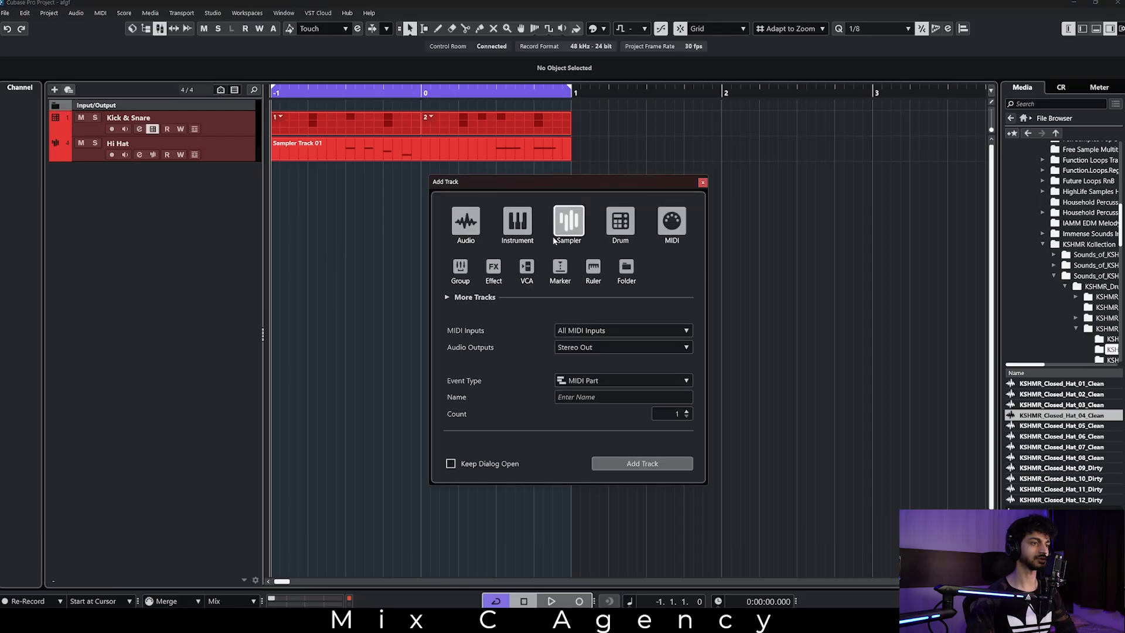
pyautogui.click(523, 226)
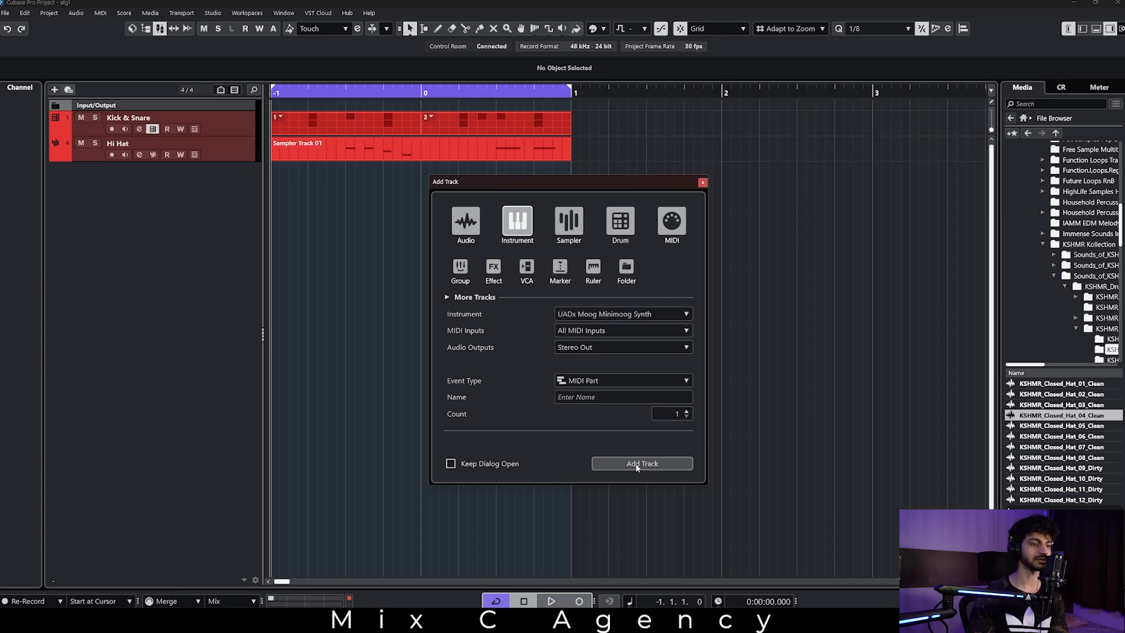
pyautogui.click(599, 397)
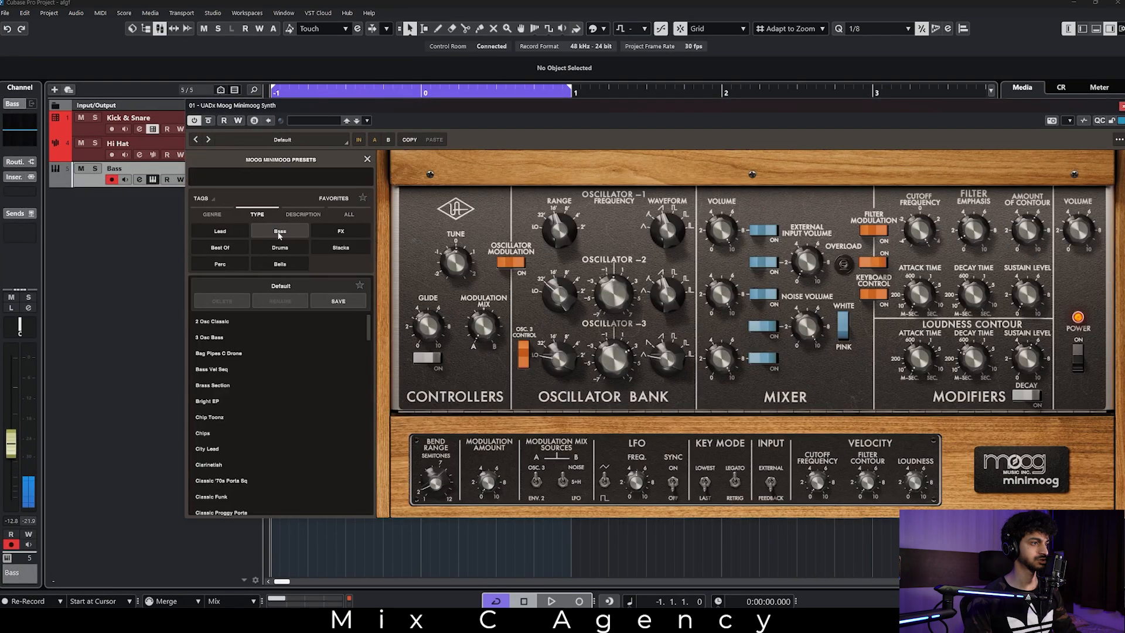
pyautogui.click(278, 230)
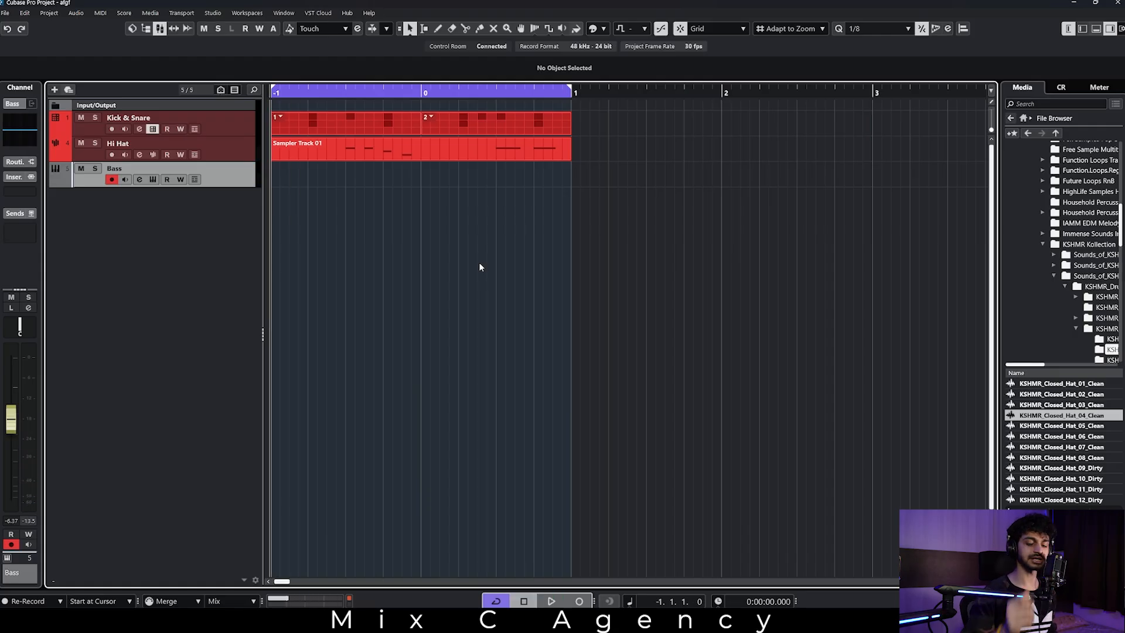
pyautogui.press('KP_Multiply')
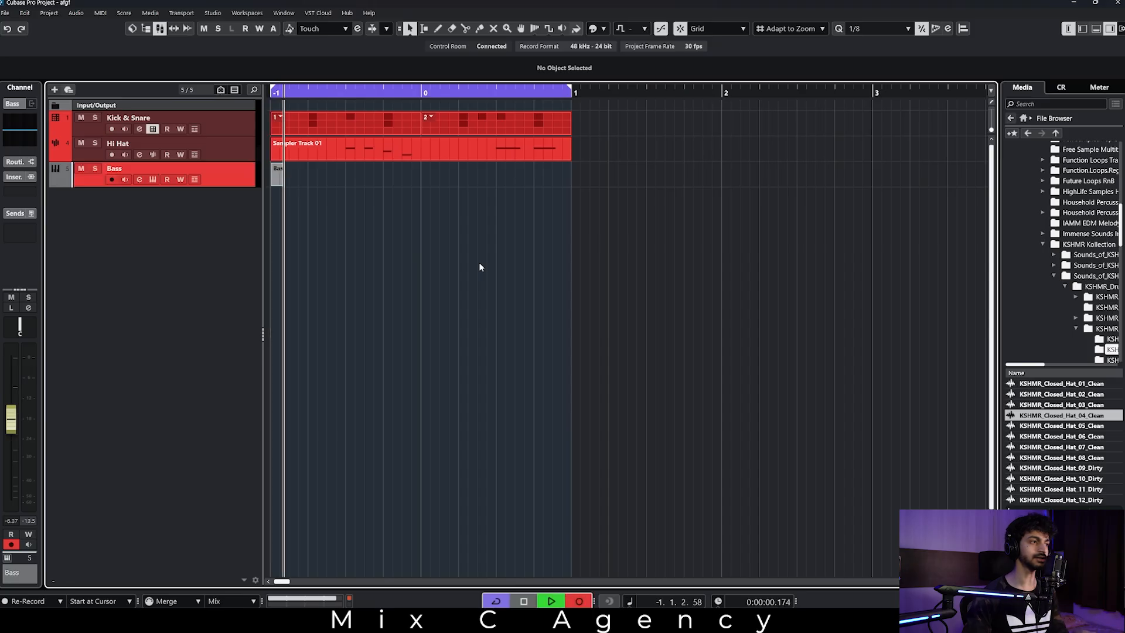
pyautogui.press('space')
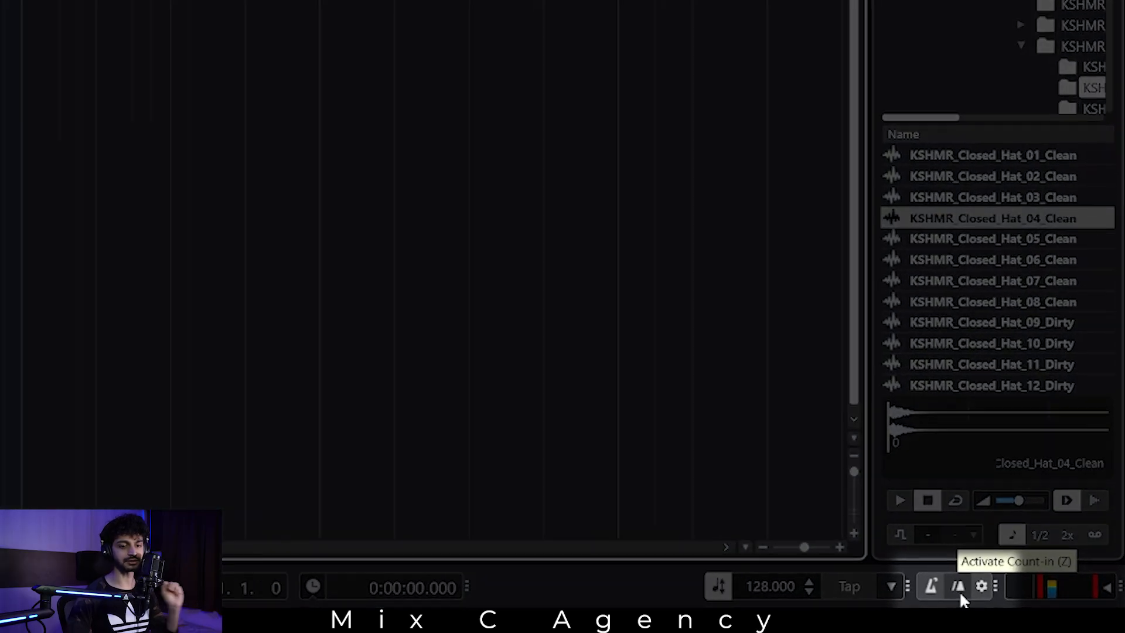
pyautogui.rightClick(621, 577)
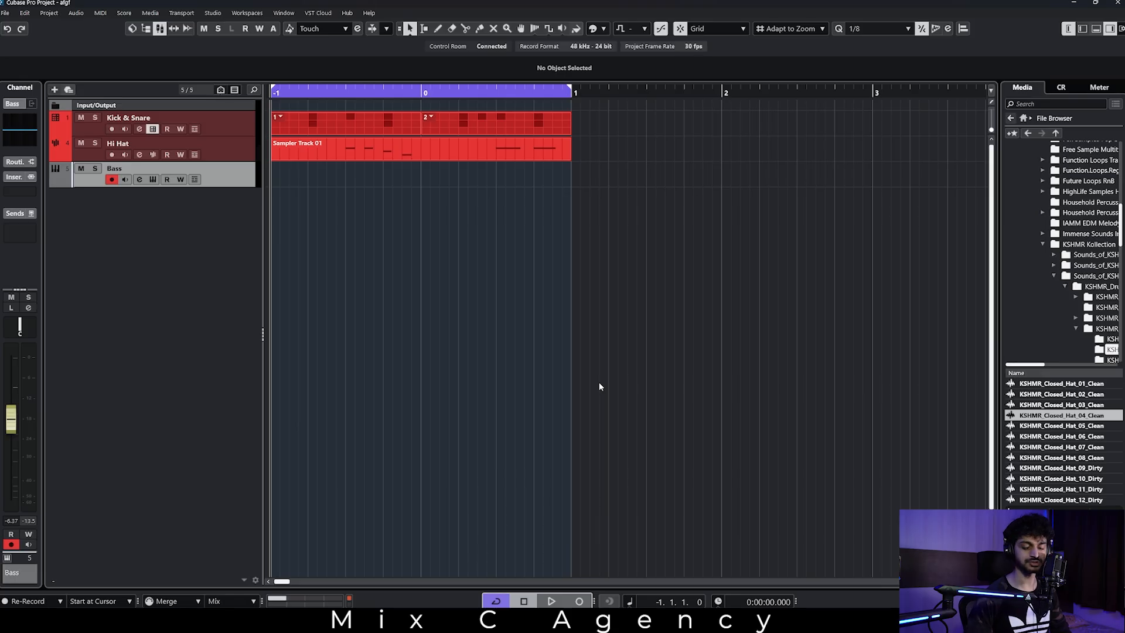
# Record a two-bar bass line on the Bass track over the drum loop and colour the track light blue.
pyautogui.press('KP_Multiply')
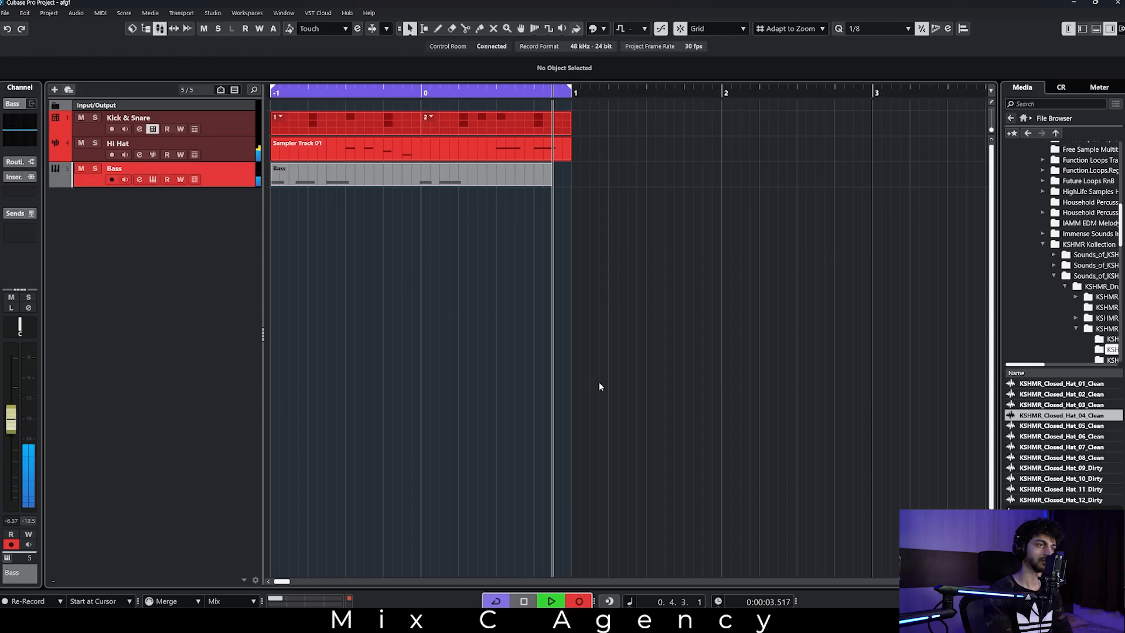
pyautogui.press('space')
pyautogui.click(341, 275)
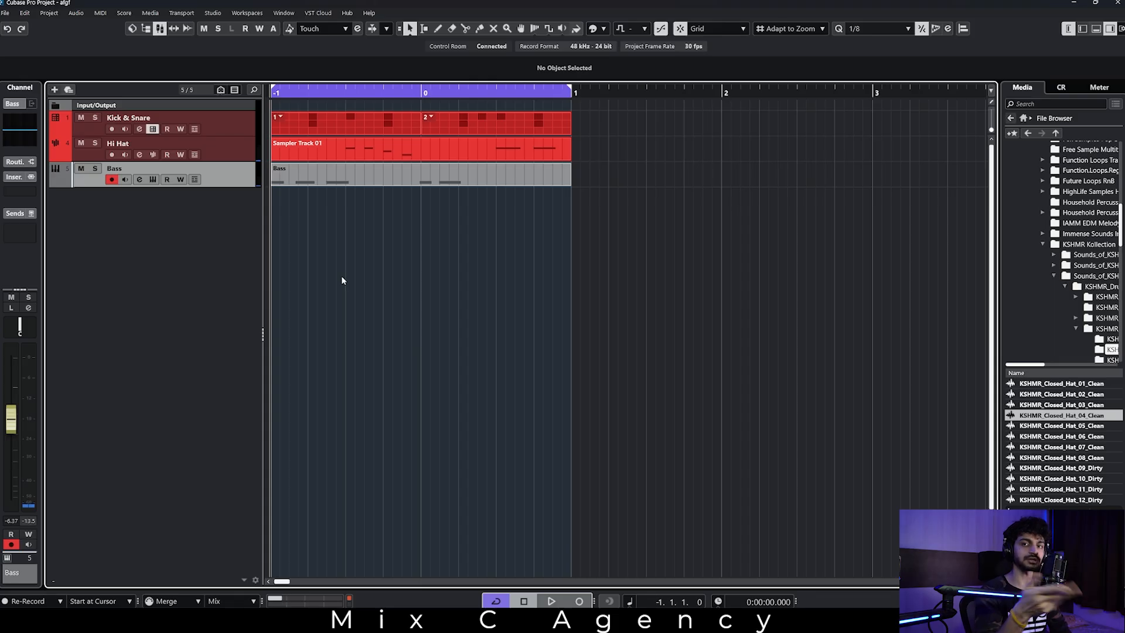
pyautogui.click(607, 29)
pyautogui.click(616, 76)
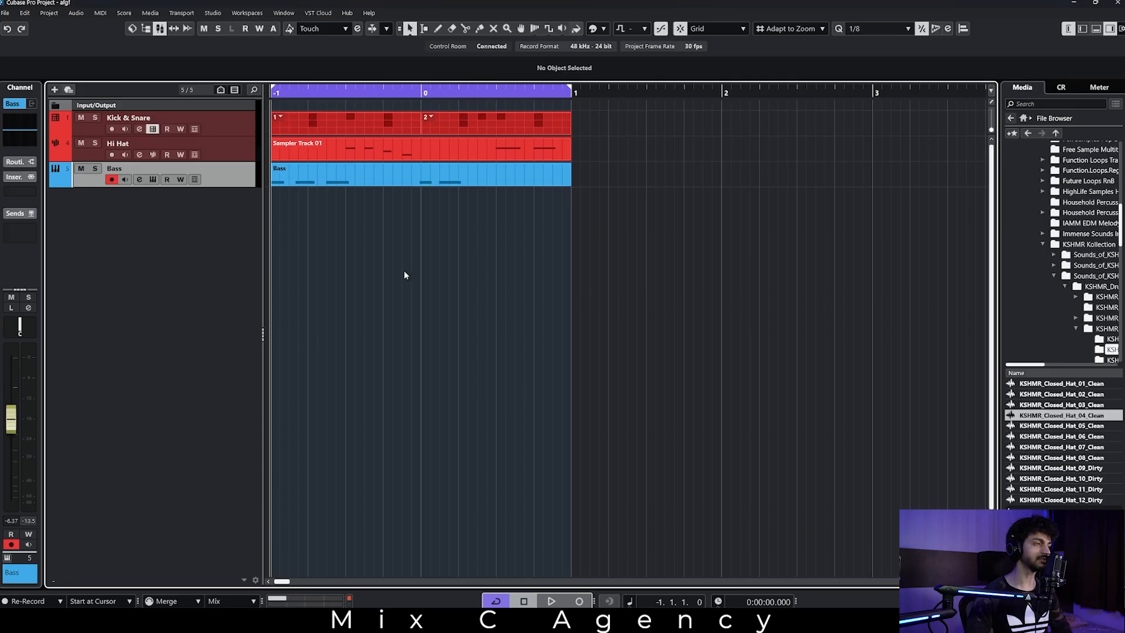
# Play the loop, examine the recorded Bass notes in the Key Editor, and return to the project window.
pyautogui.press('space')
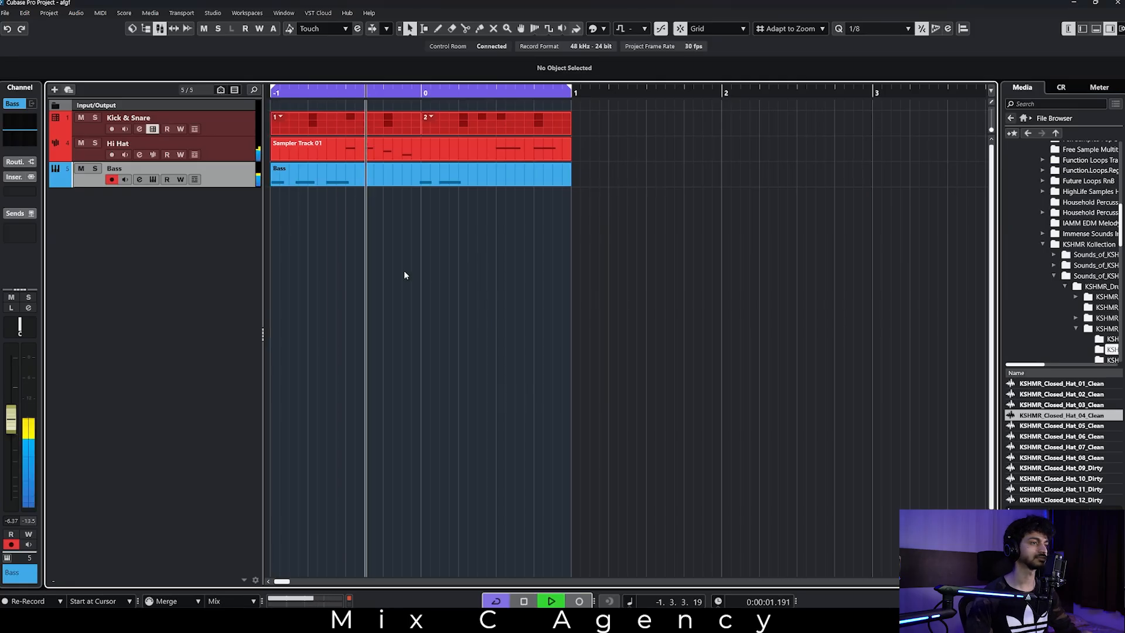
pyautogui.click(313, 180)
pyautogui.press('space')
pyautogui.doubleClick(314, 181)
pyautogui.click(176, 326)
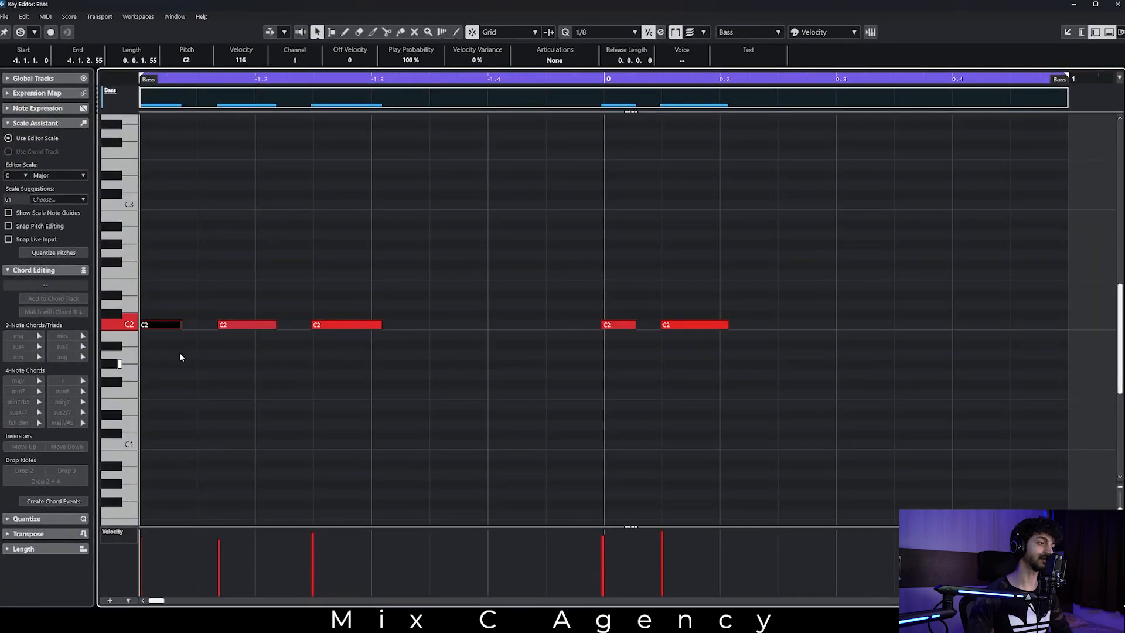
pyautogui.click(410, 386)
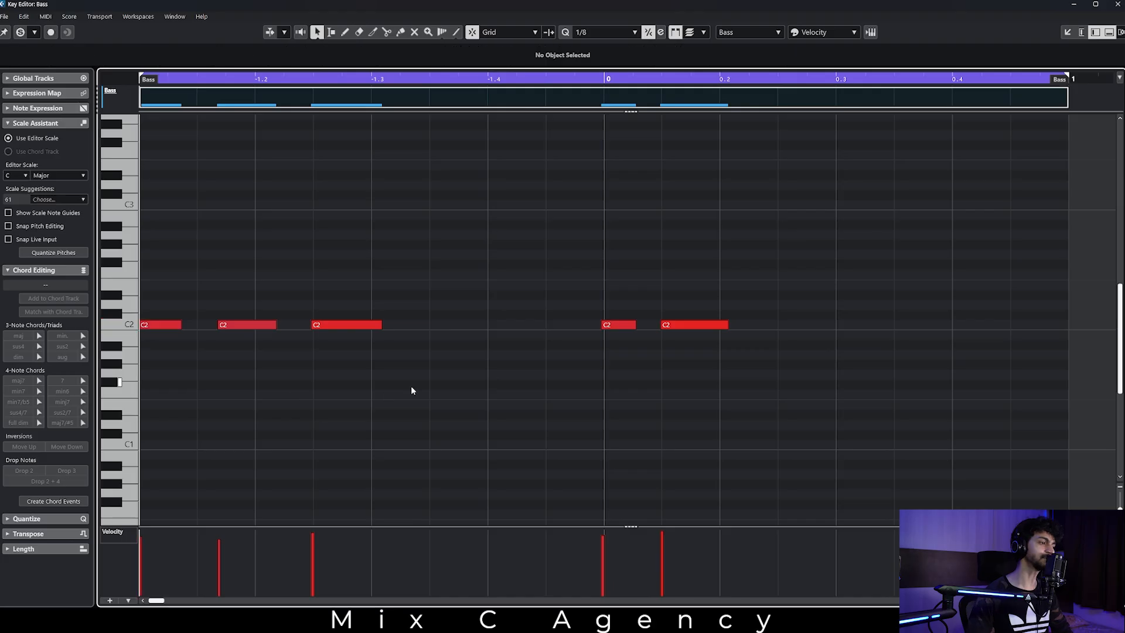
pyautogui.click(1074, 5)
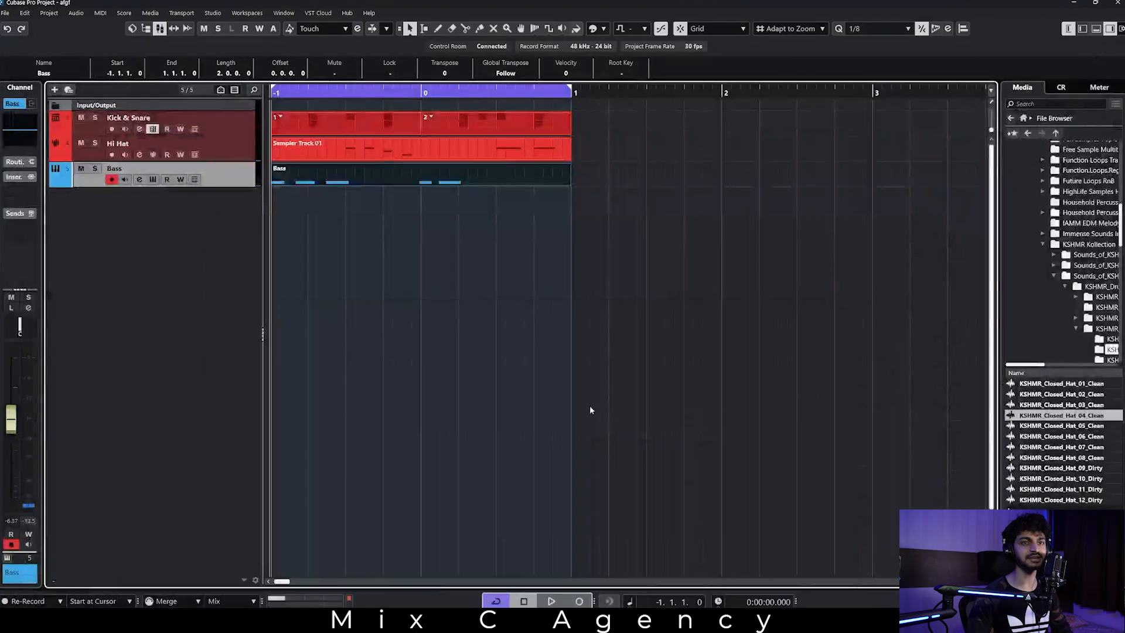
pyautogui.click(590, 407)
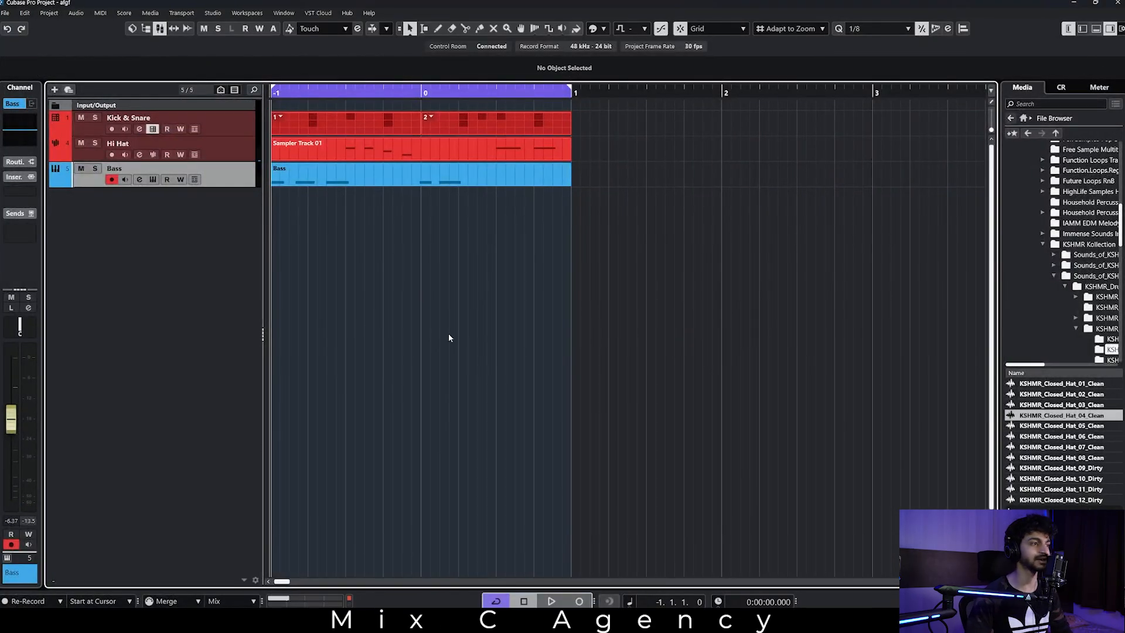
# In the MixConsole, play the loop and apply a low-cut filter at 364.9 Hz to the Snare 2 channel's EQ.
pyautogui.press('F3')
pyautogui.click(1074, 4)
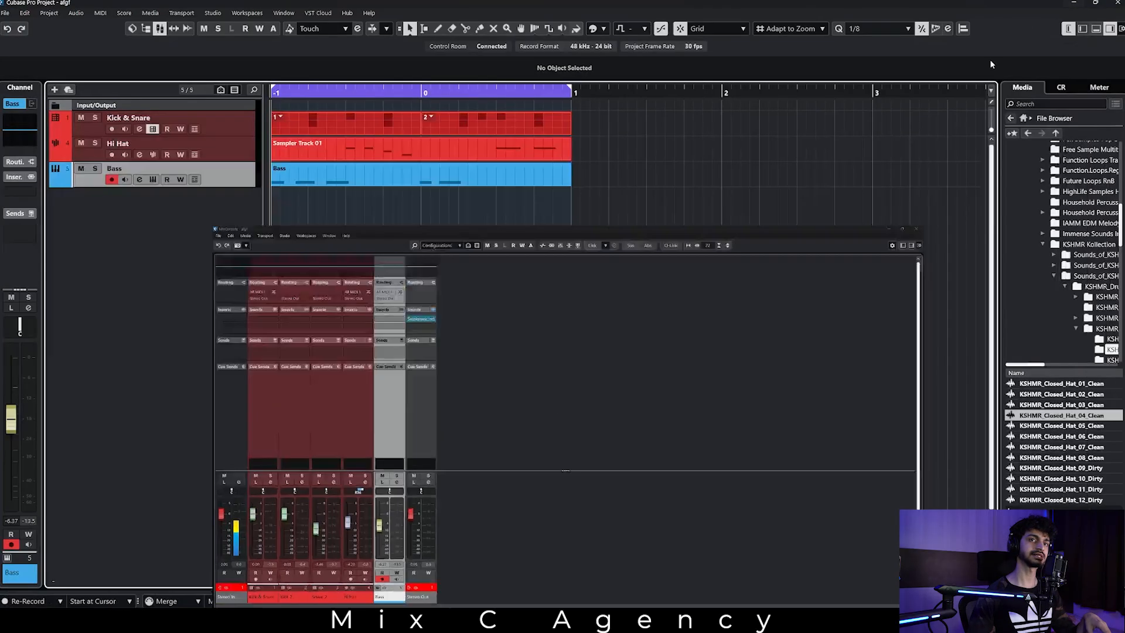
pyautogui.press('F3')
pyautogui.click(195, 440)
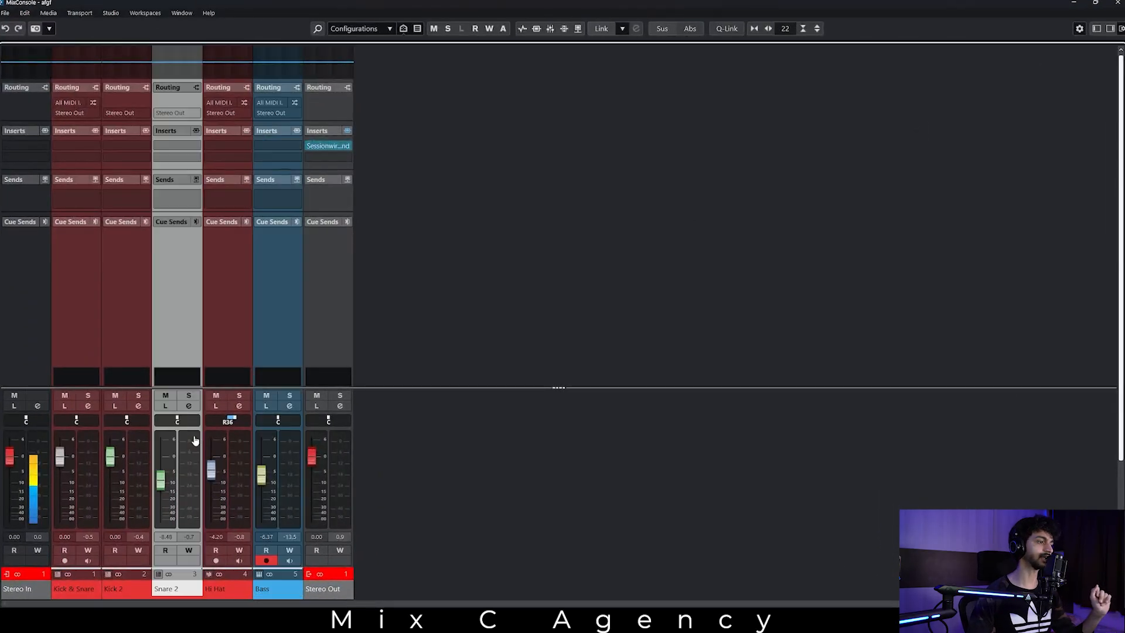
pyautogui.click(178, 55)
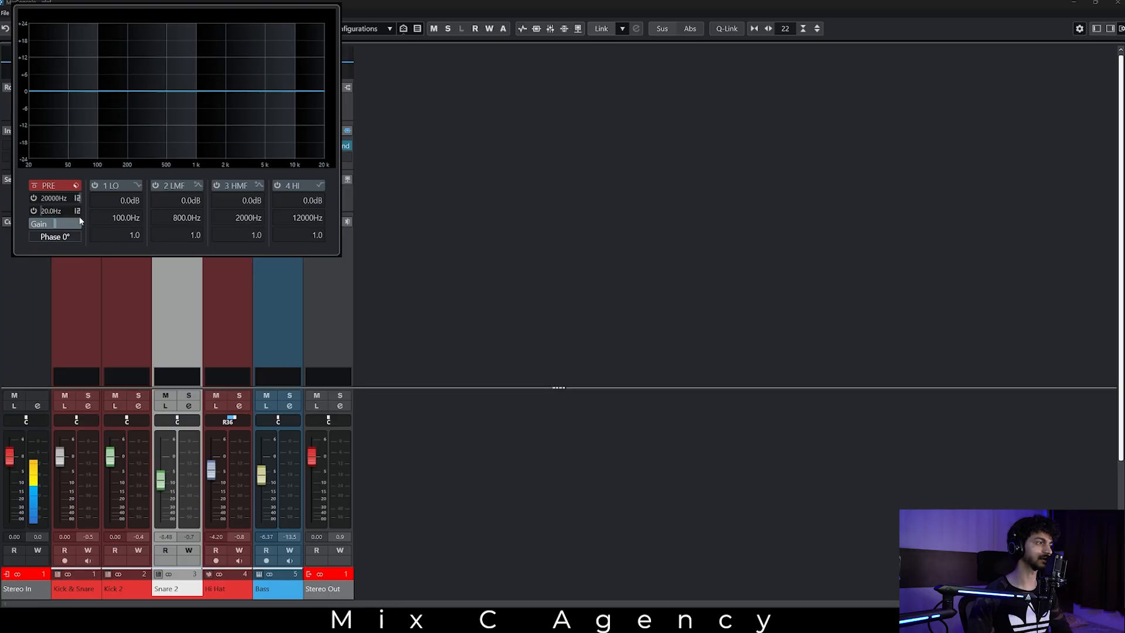
pyautogui.press('space')
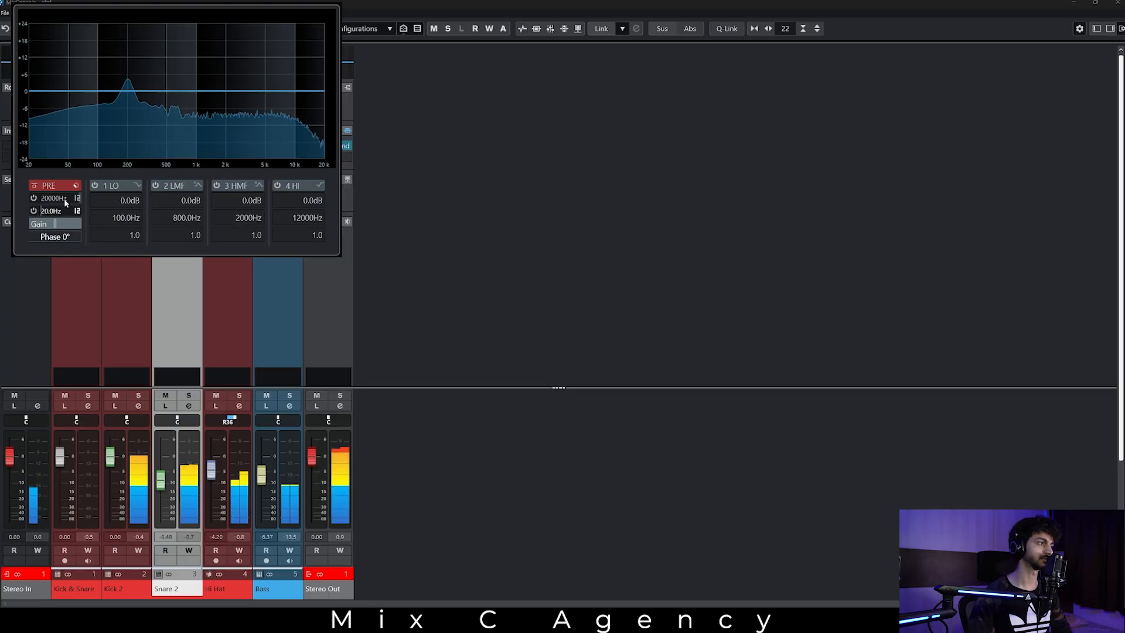
pyautogui.moveTo(44, 211); pyautogui.dragTo(59, 200)
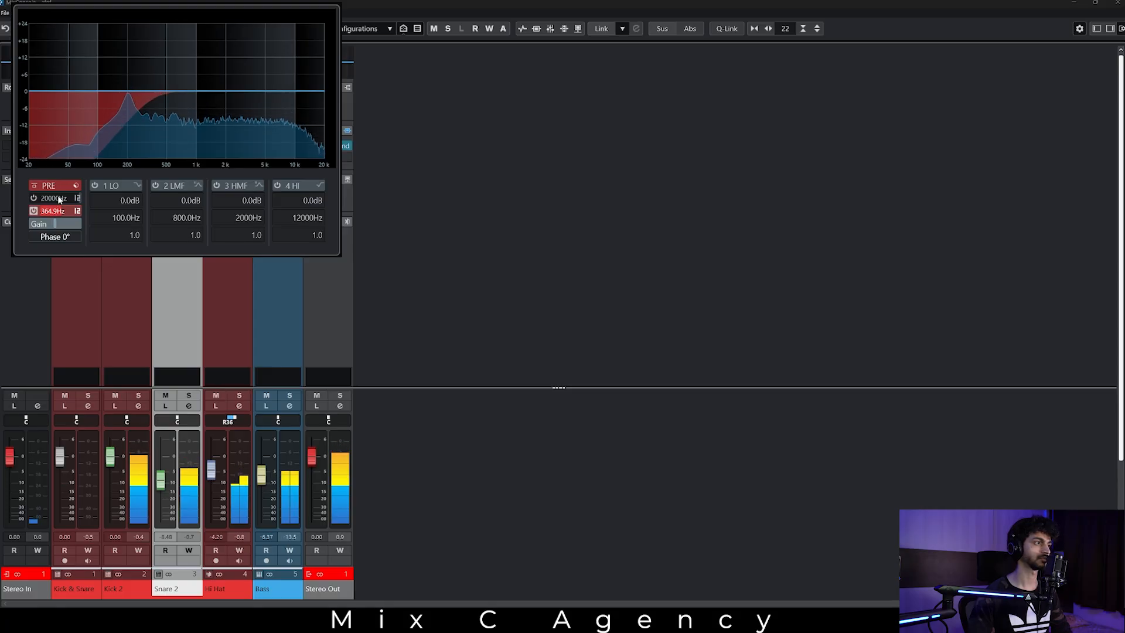
pyautogui.click(312, 316)
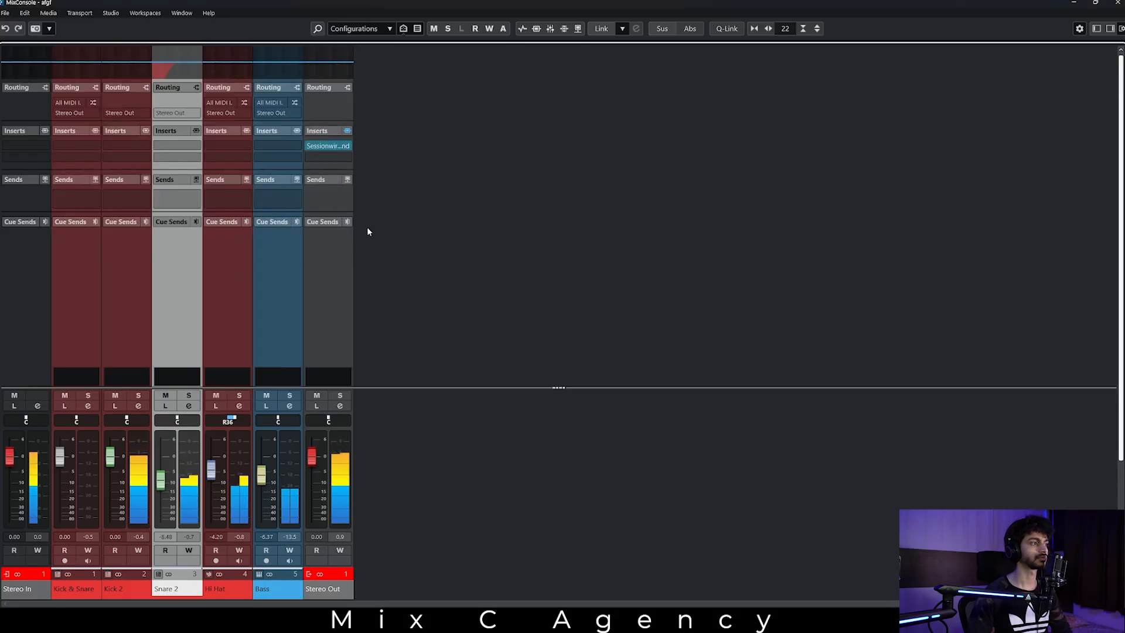
pyautogui.click(178, 66)
pyautogui.click(178, 66)
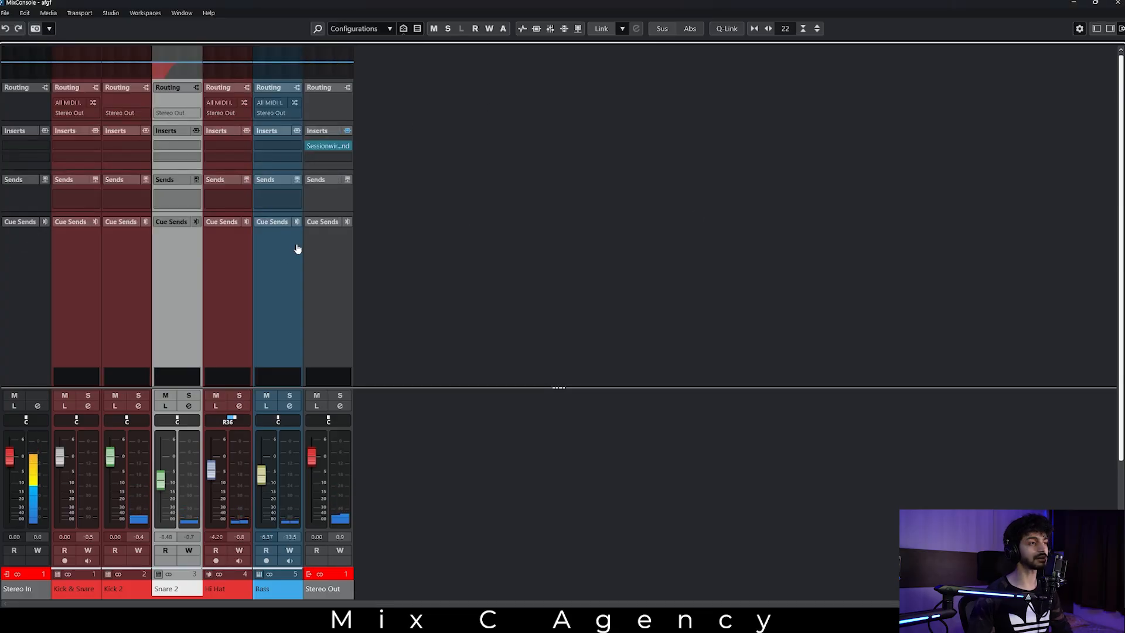
# Review which channel sections the MixConsole can display in its Set up Sections options.
pyautogui.rightClick(279, 258)
pyautogui.rightClick(337, 112)
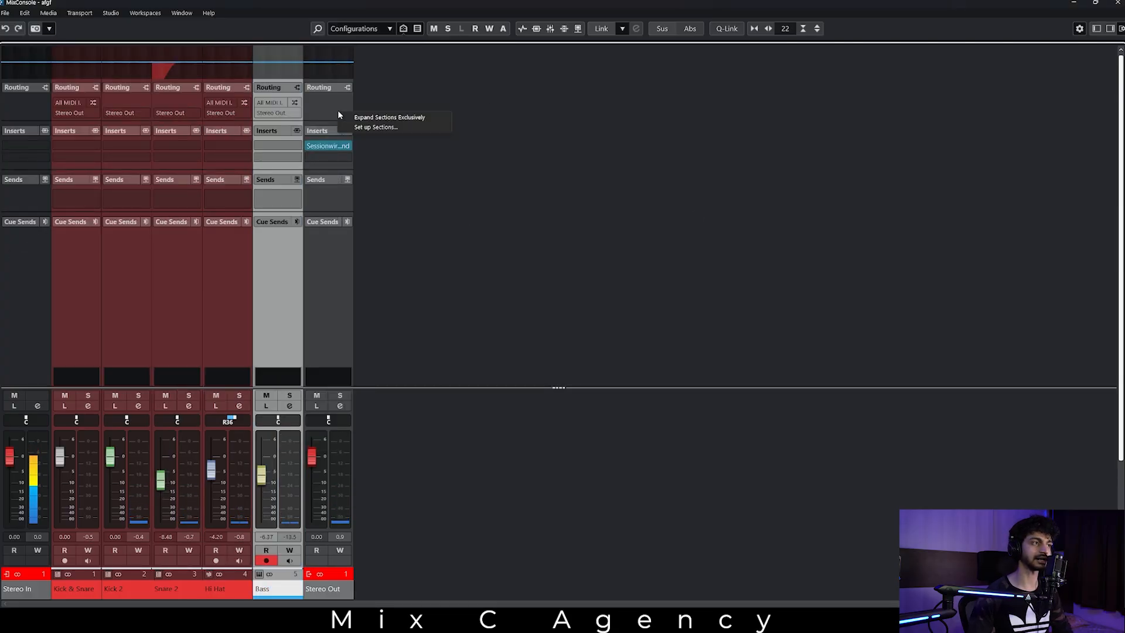
pyautogui.click(387, 128)
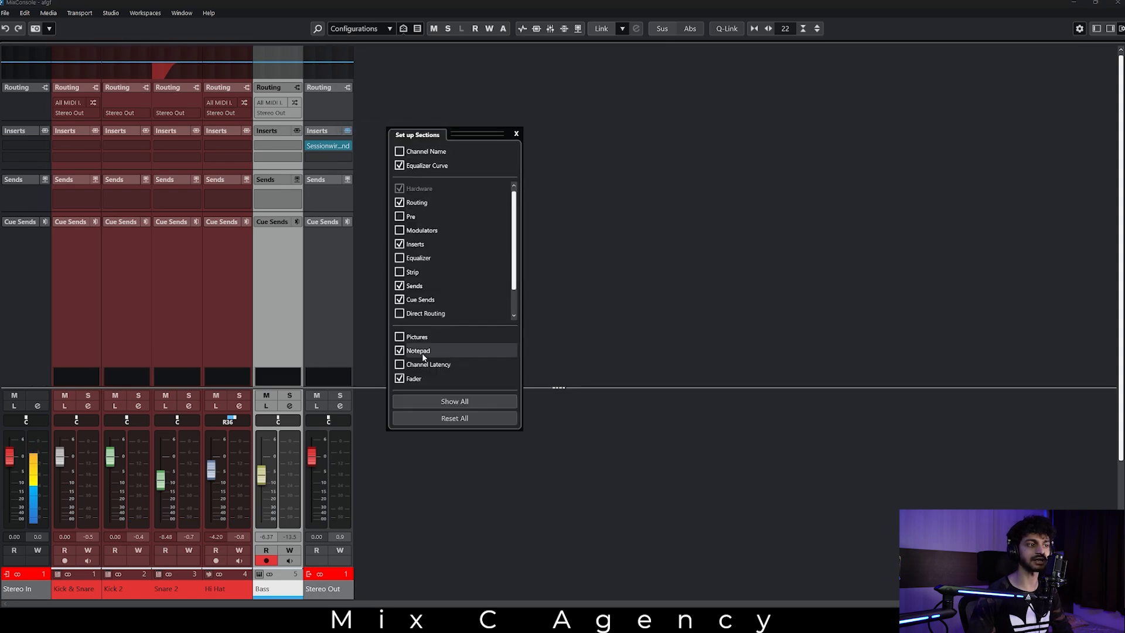
pyautogui.click(622, 255)
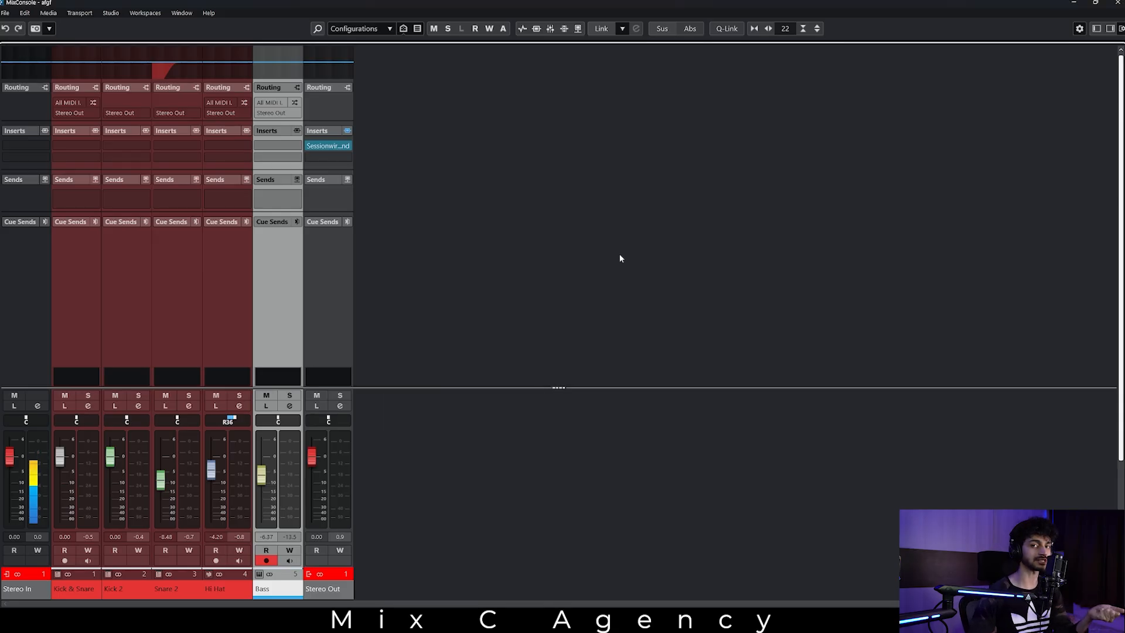
# Insert RVerb Stereo on the Snare 2 channel, load its PA Default preset, and close the plug-in window.
pyautogui.click(191, 146)
pyautogui.click(189, 408)
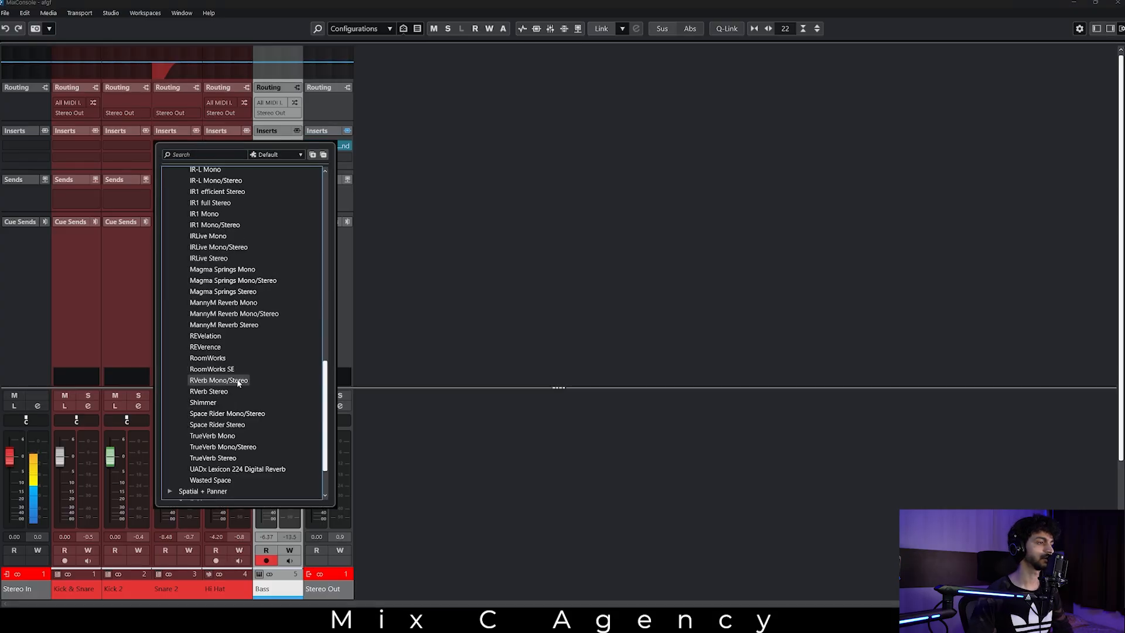
pyautogui.click(208, 391)
pyautogui.moveTo(608, 165); pyautogui.dragTo(594, 151)
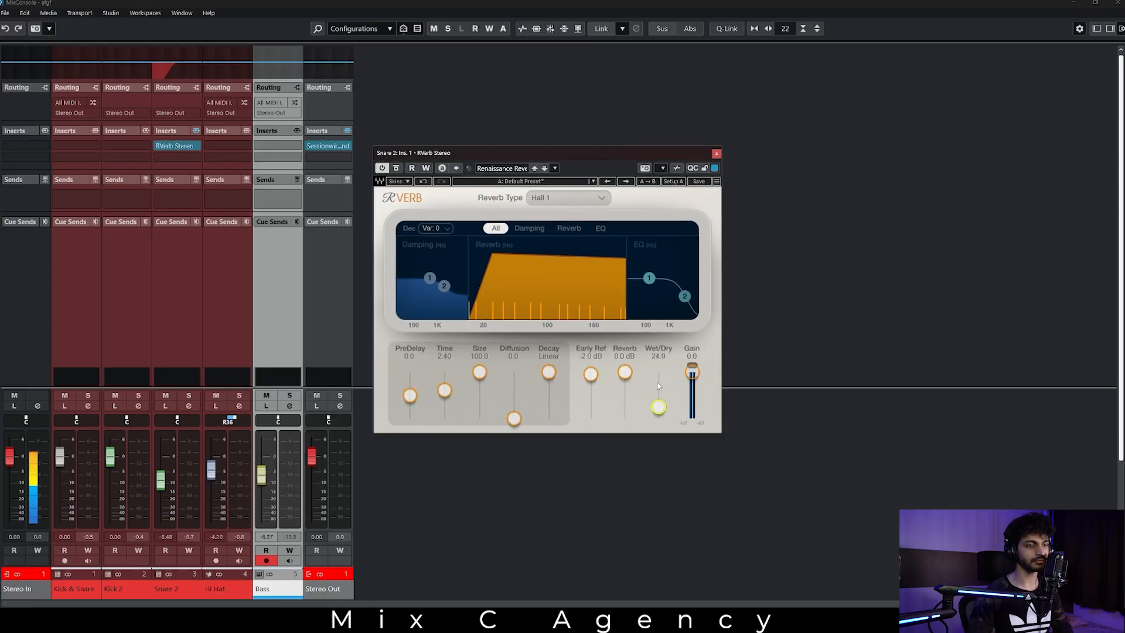
pyautogui.click(627, 182)
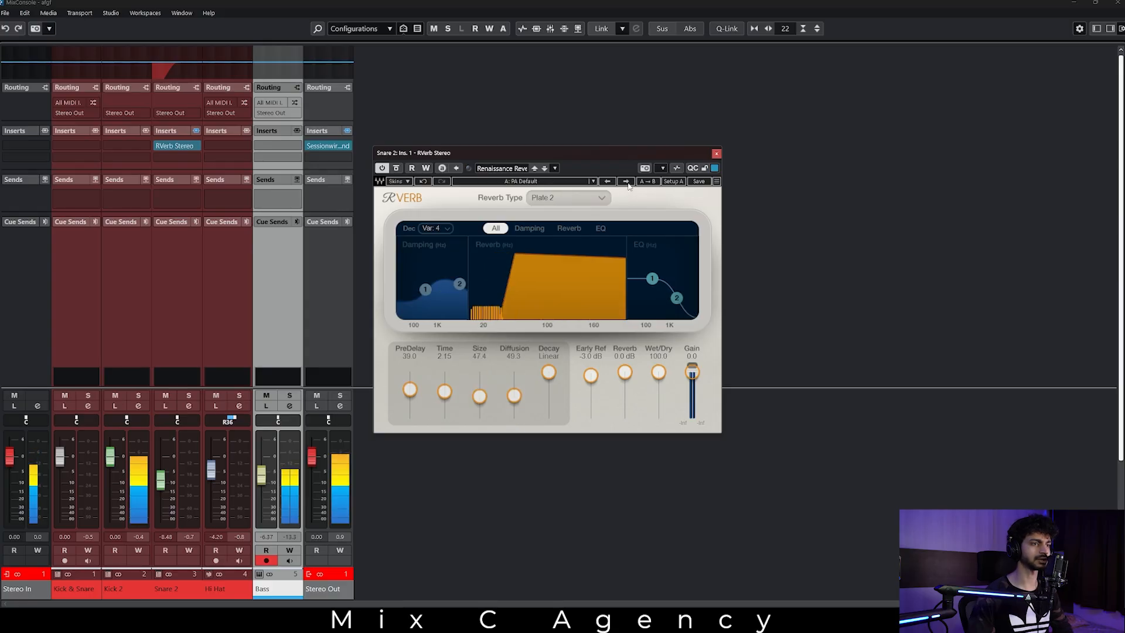
pyautogui.click(716, 154)
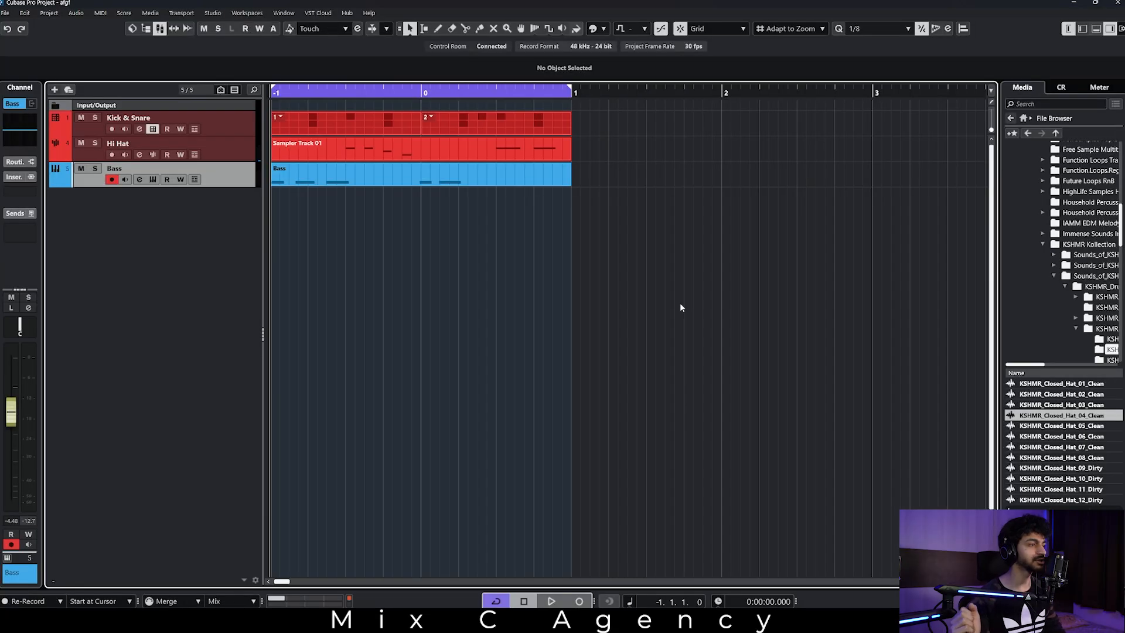
# Set up an audio mixdown export named "Hello" with Wave as the file type.
pyautogui.click(4, 13)
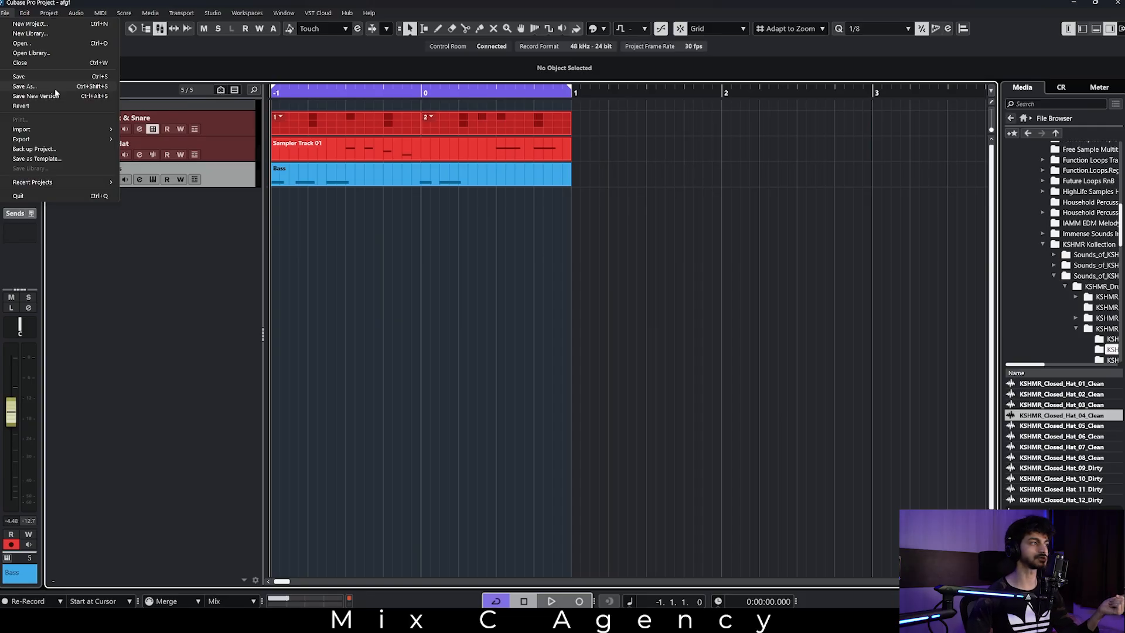
pyautogui.moveTo(70, 138)
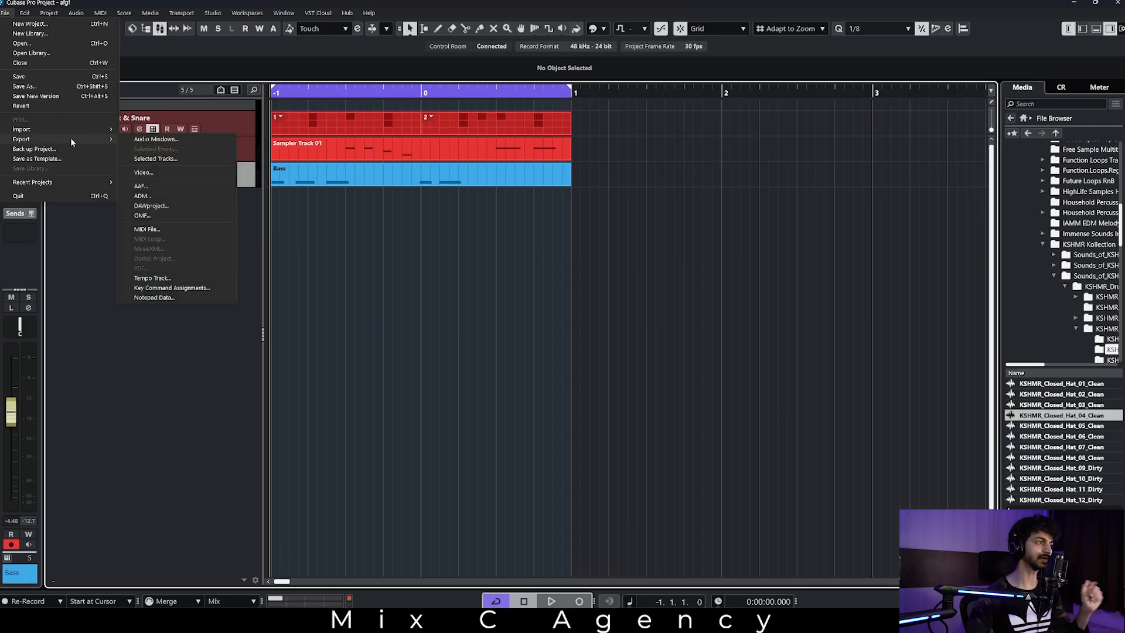
pyautogui.click(164, 142)
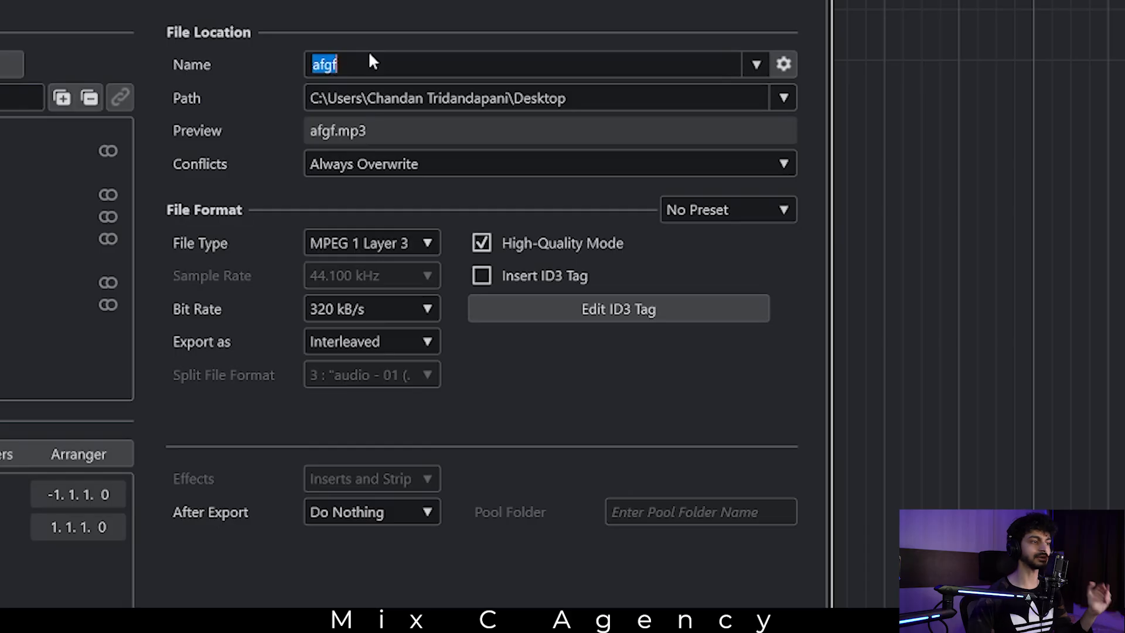
pyautogui.write('Hello')
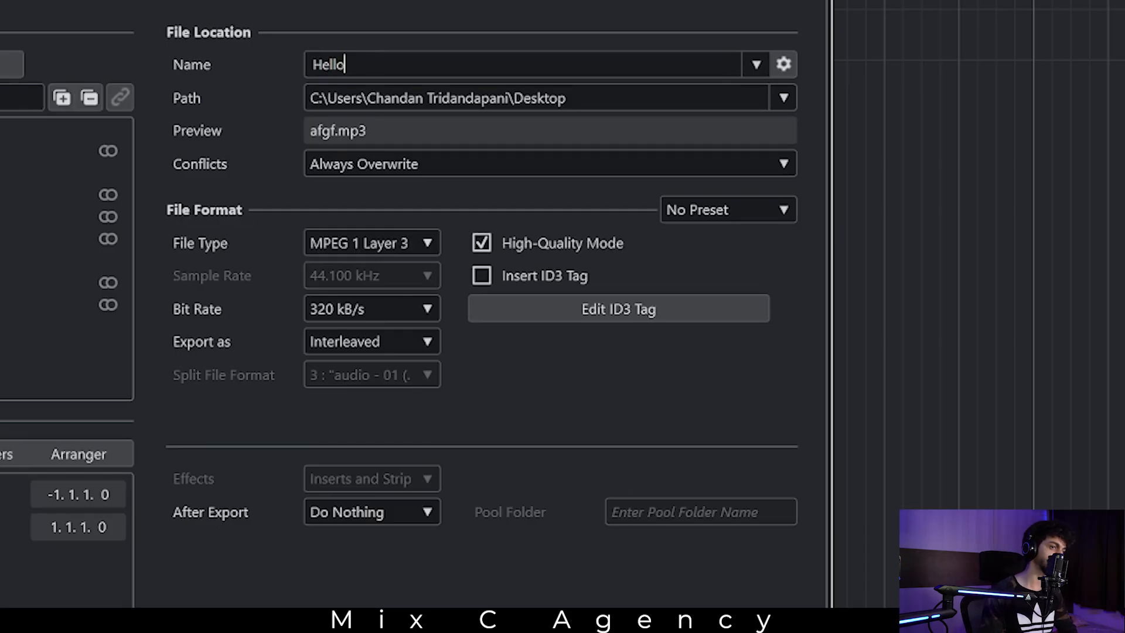
pyautogui.click(413, 242)
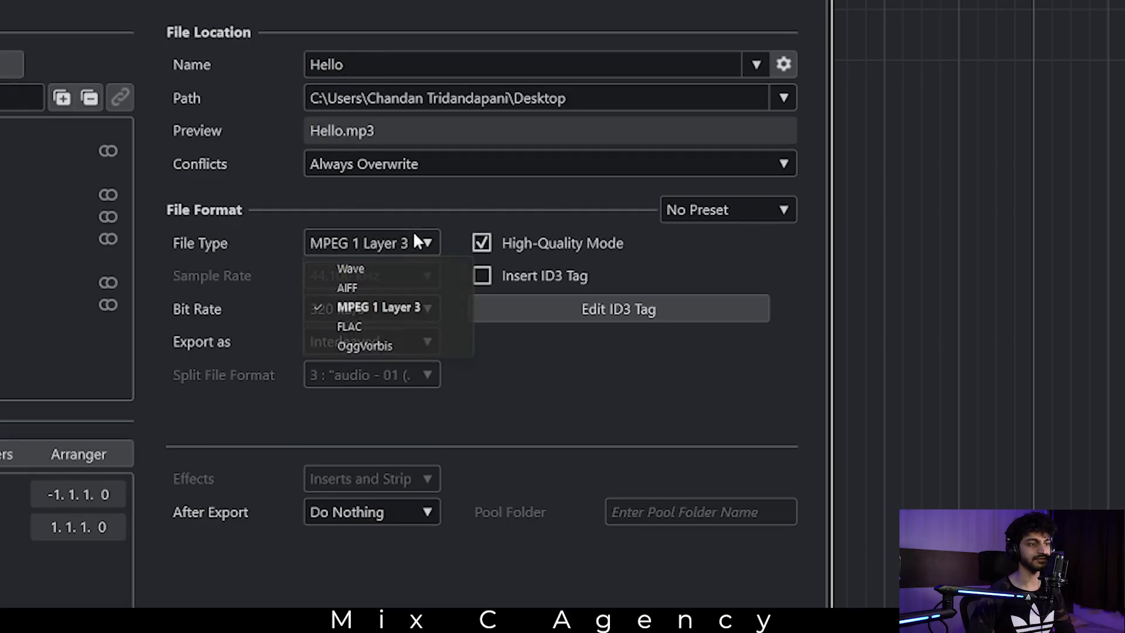
pyautogui.click(389, 266)
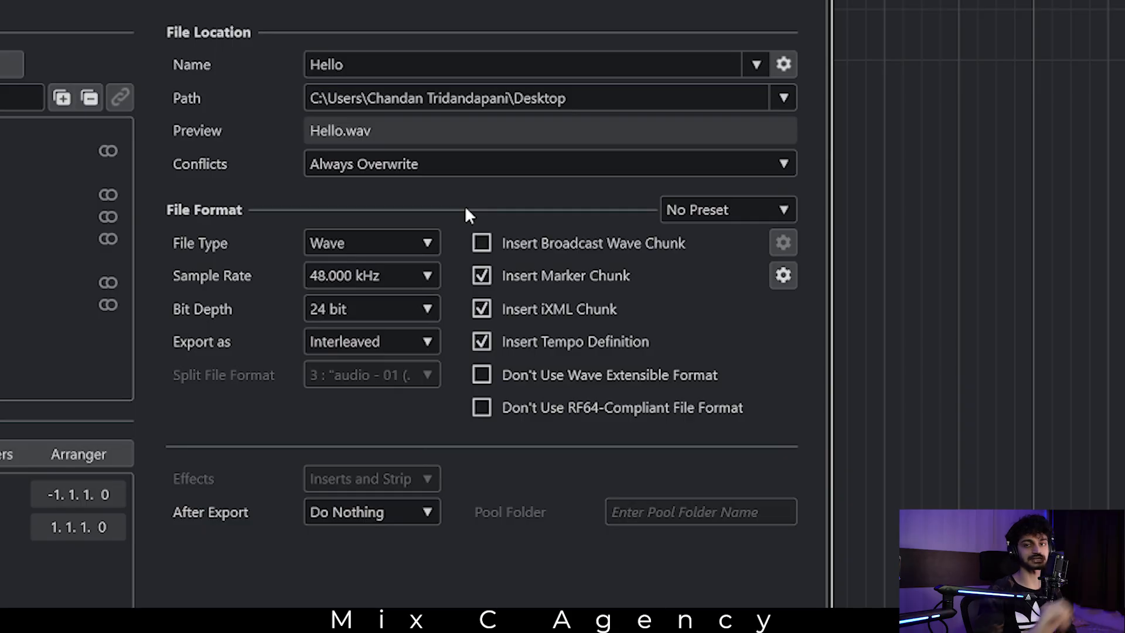
# Switch the export file type to MPEG 1 Layer 3 and back to Wave.
pyautogui.click(335, 244)
pyautogui.click(392, 307)
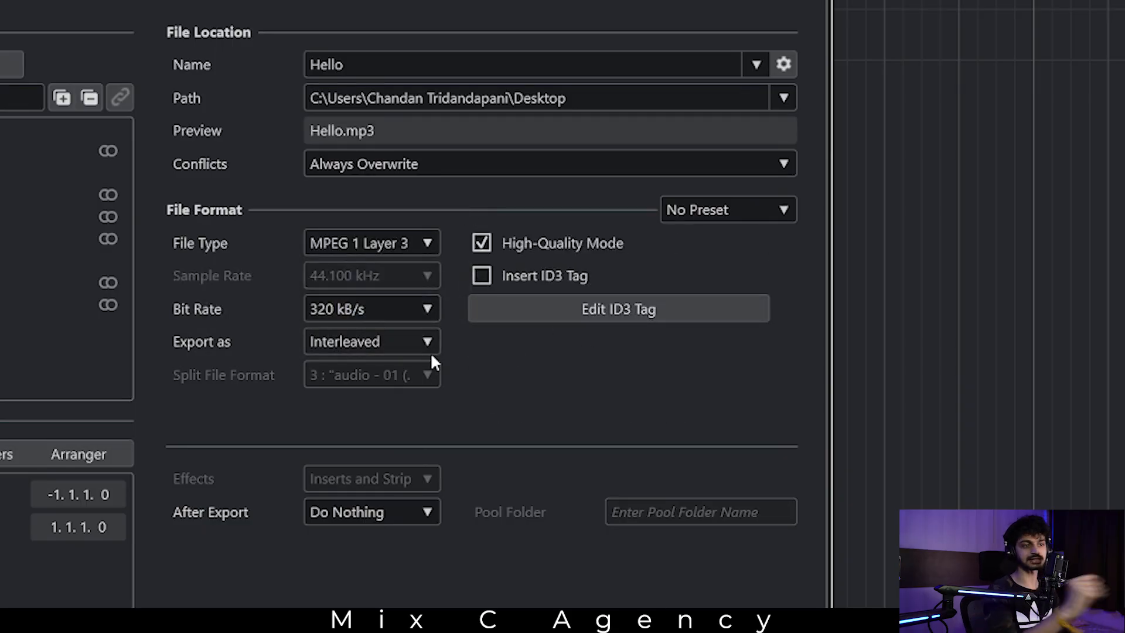
pyautogui.click(416, 244)
pyautogui.click(384, 269)
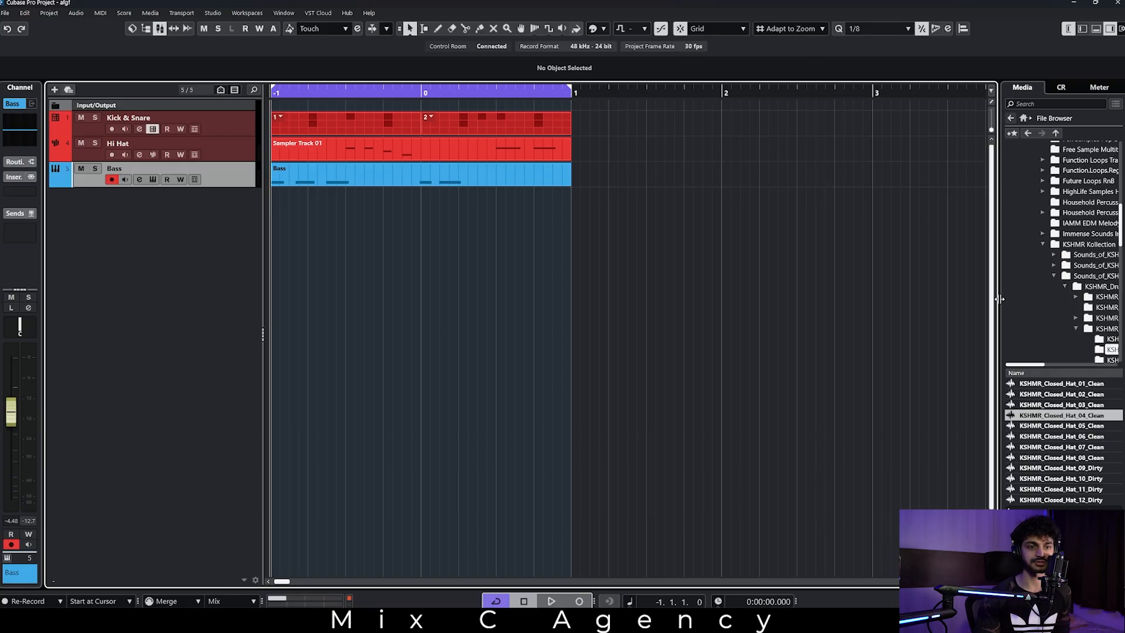
# Widen the media browser, reopen the File Browser from its home page, and audition KSHMR_Closed_Hat_11_Dirty and KSHMR_Closed_Hat_10_Dirty.
pyautogui.moveTo(999, 299); pyautogui.dragTo(910, 299)
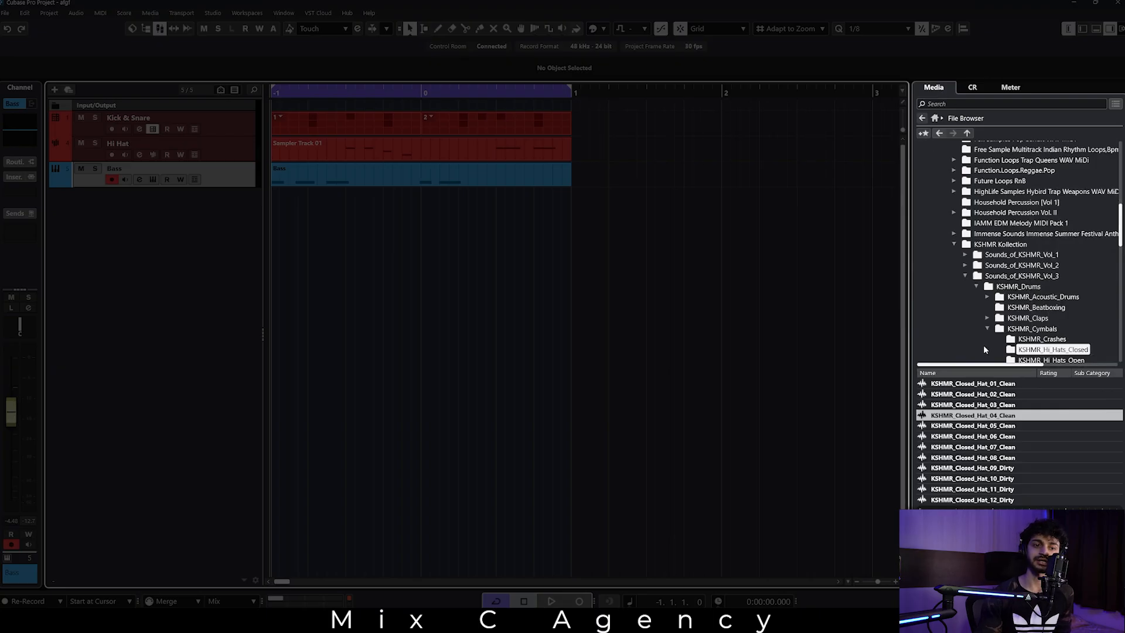
pyautogui.click(923, 119)
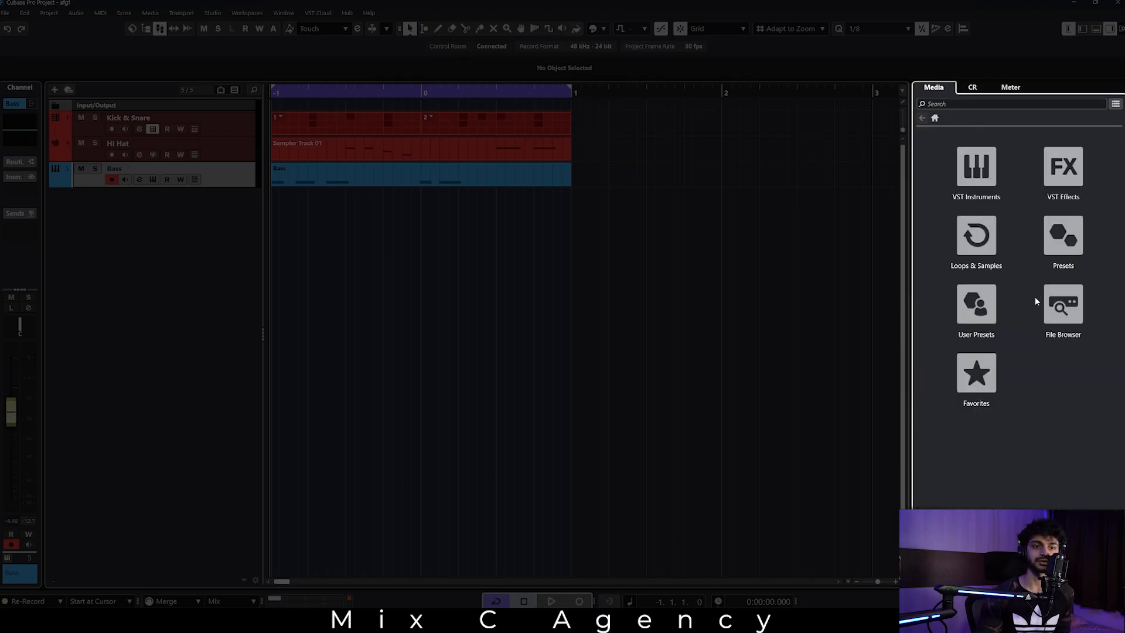
pyautogui.click(1058, 303)
pyautogui.click(1005, 416)
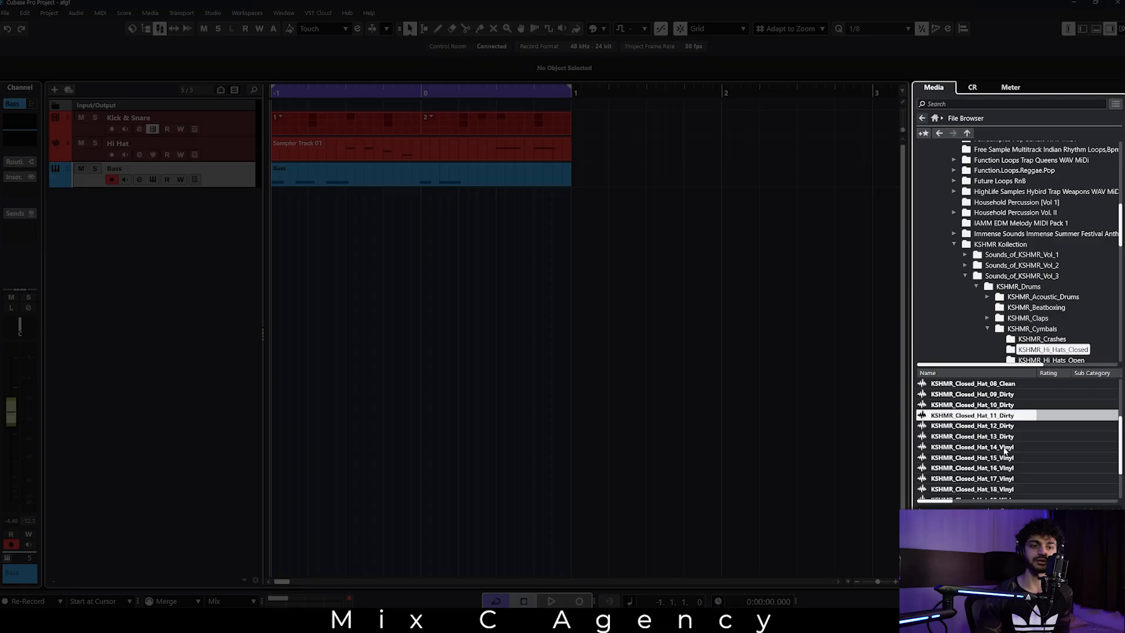
pyautogui.click(1007, 405)
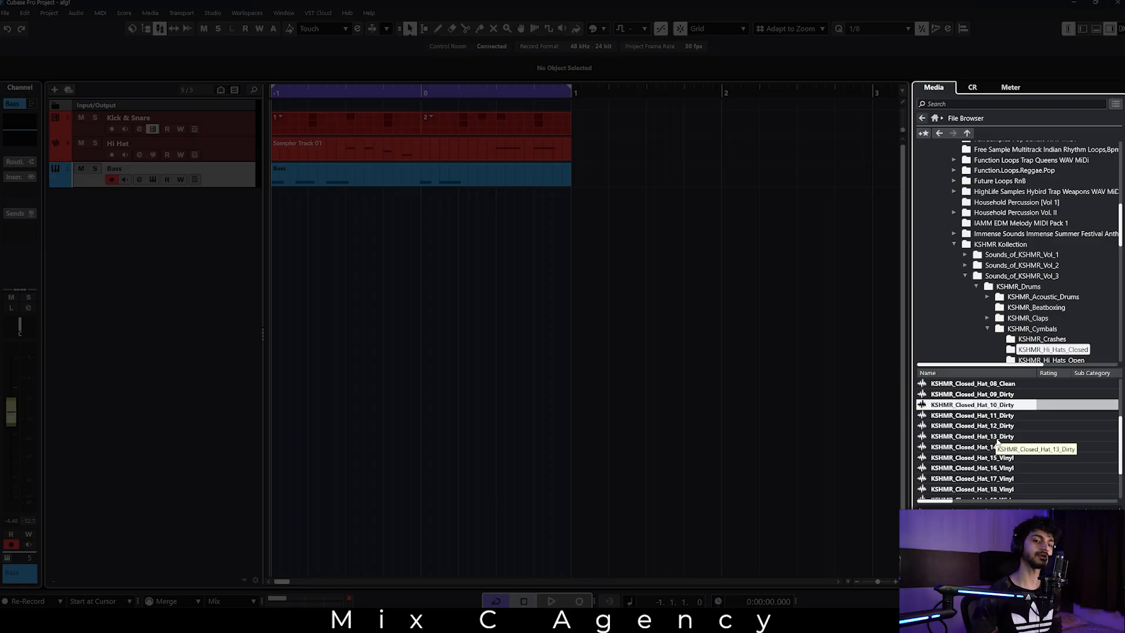
pyautogui.doubleClick(462, 309)
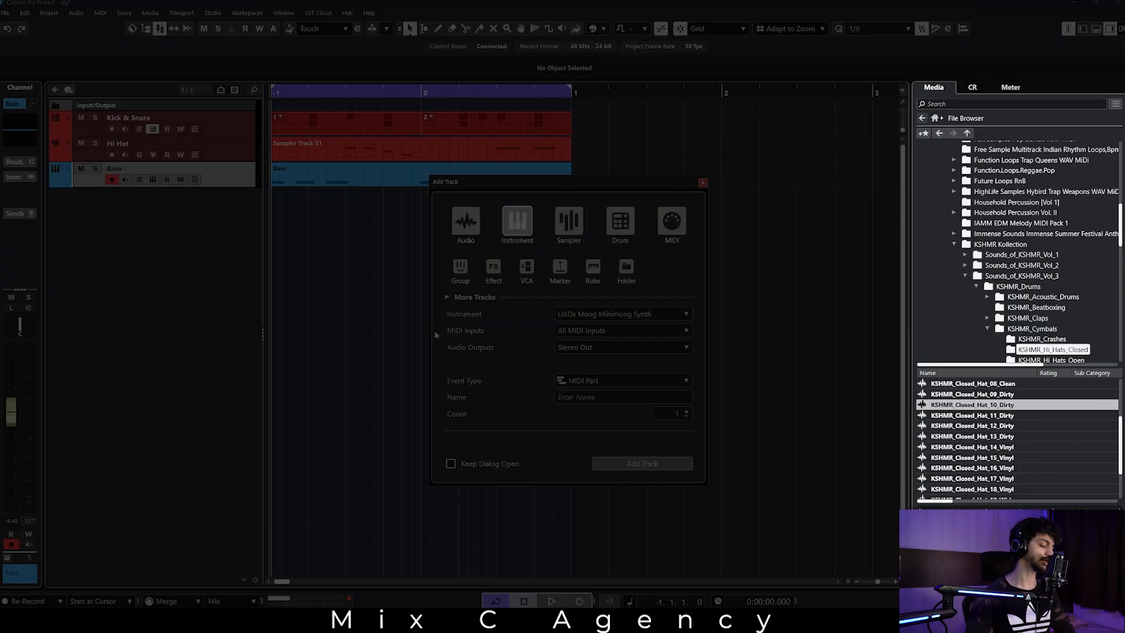
pyautogui.click(619, 233)
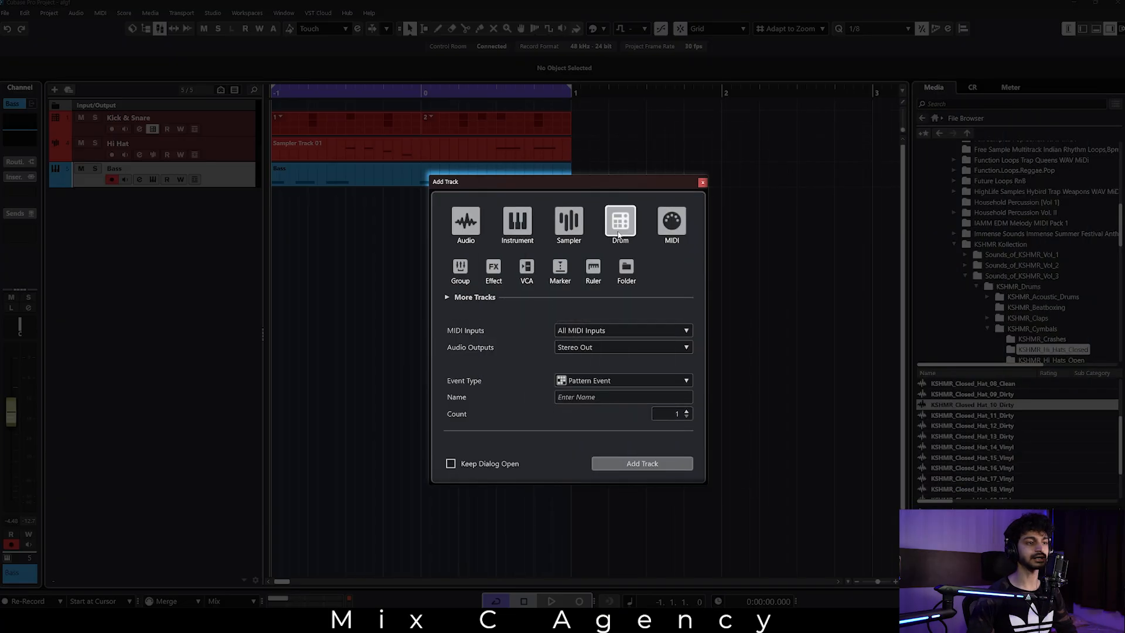
pyautogui.click(702, 182)
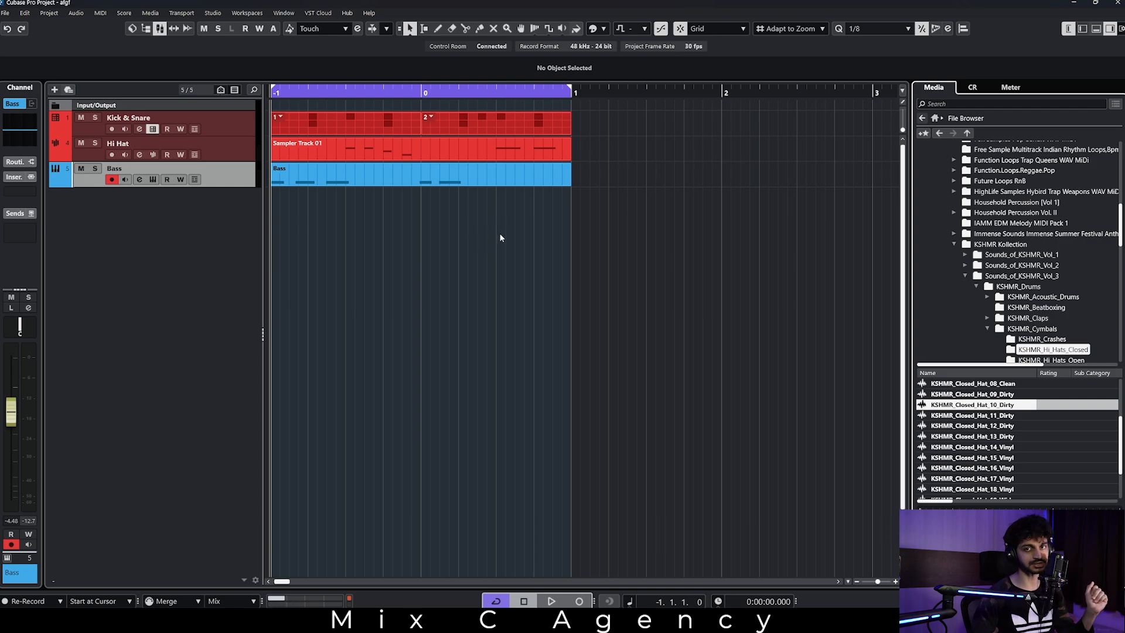
# Play the beat briefly in the MixConsole to check the channel levels, select the Hi Hat and Stereo Out channels, and minimise the mixer.
pyautogui.press('F3')
pyautogui.press('space')
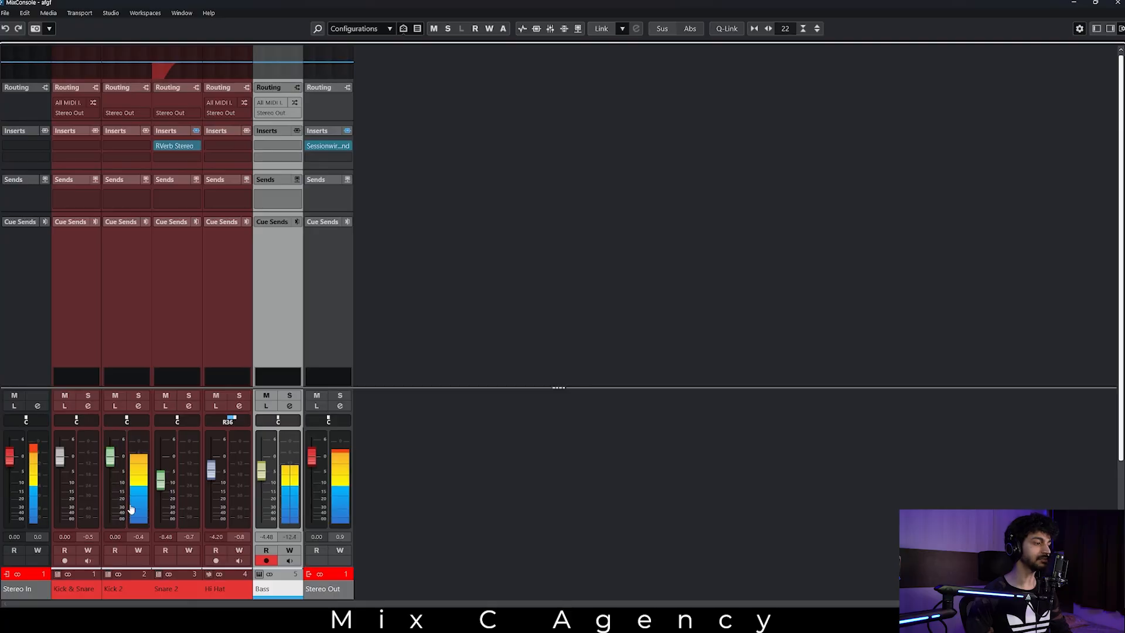
pyautogui.press('space')
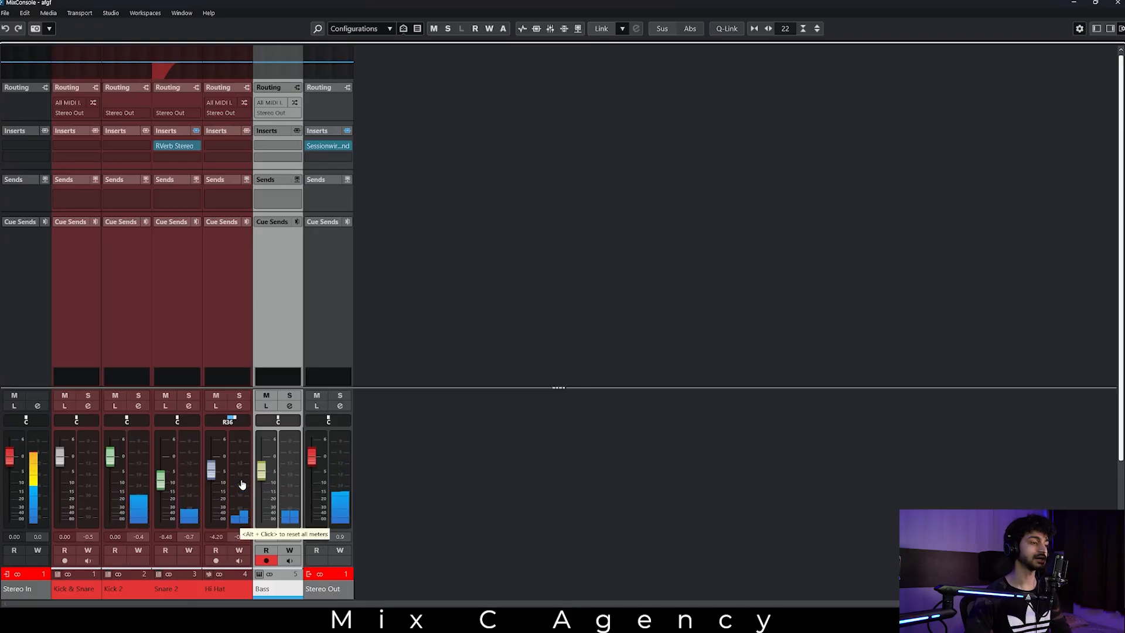
pyautogui.click(232, 468)
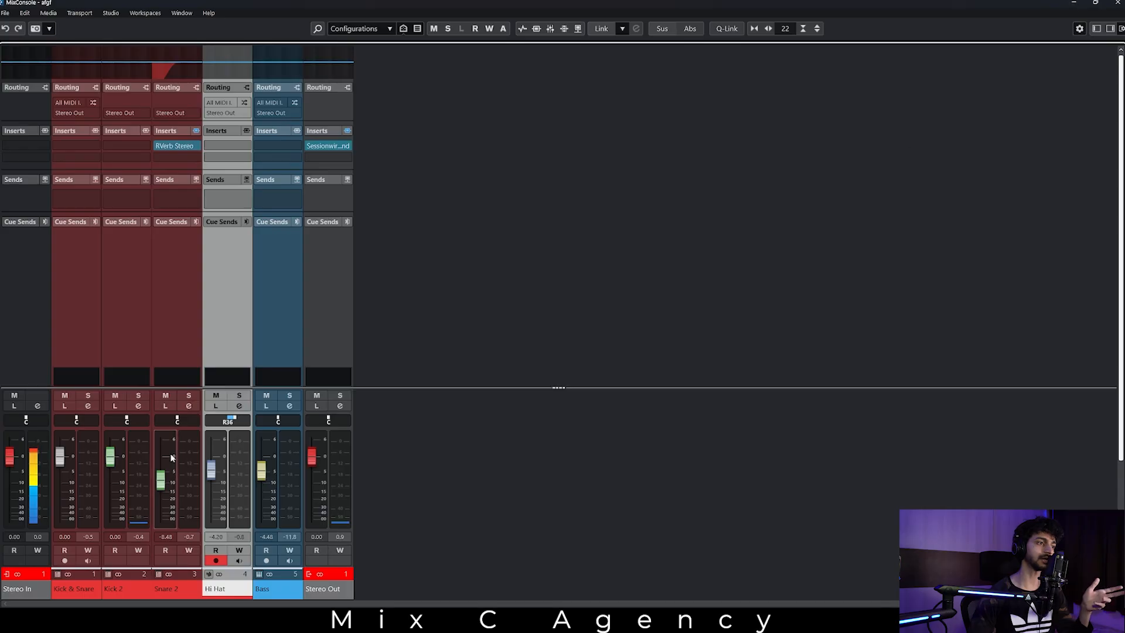
pyautogui.click(346, 473)
pyautogui.click(1076, 3)
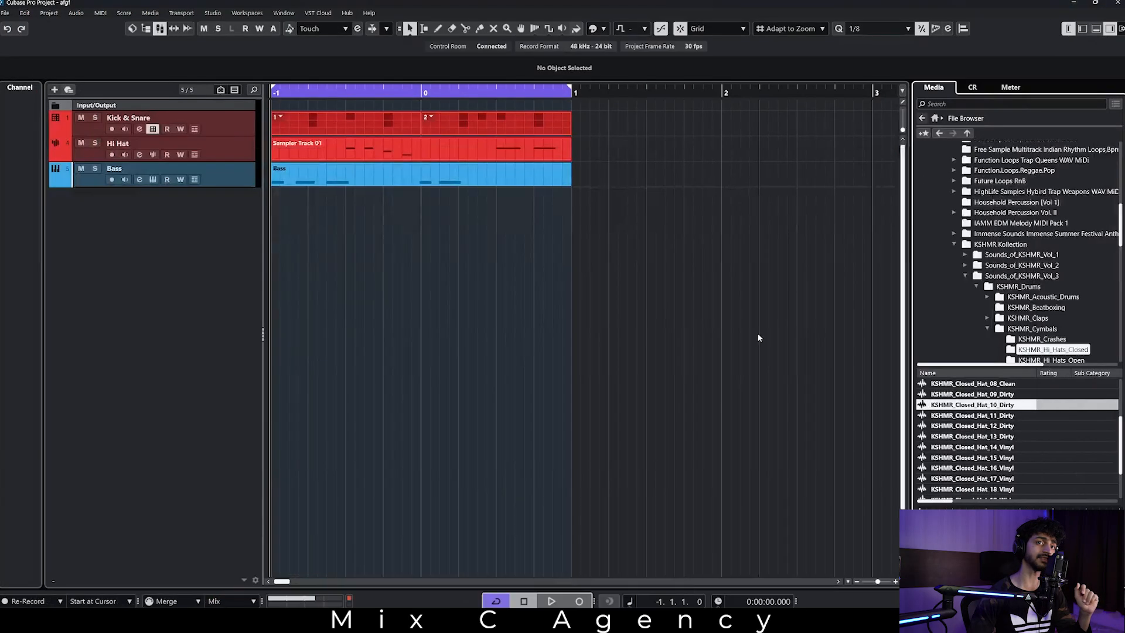
pyautogui.click(5, 12)
pyautogui.moveTo(87, 139)
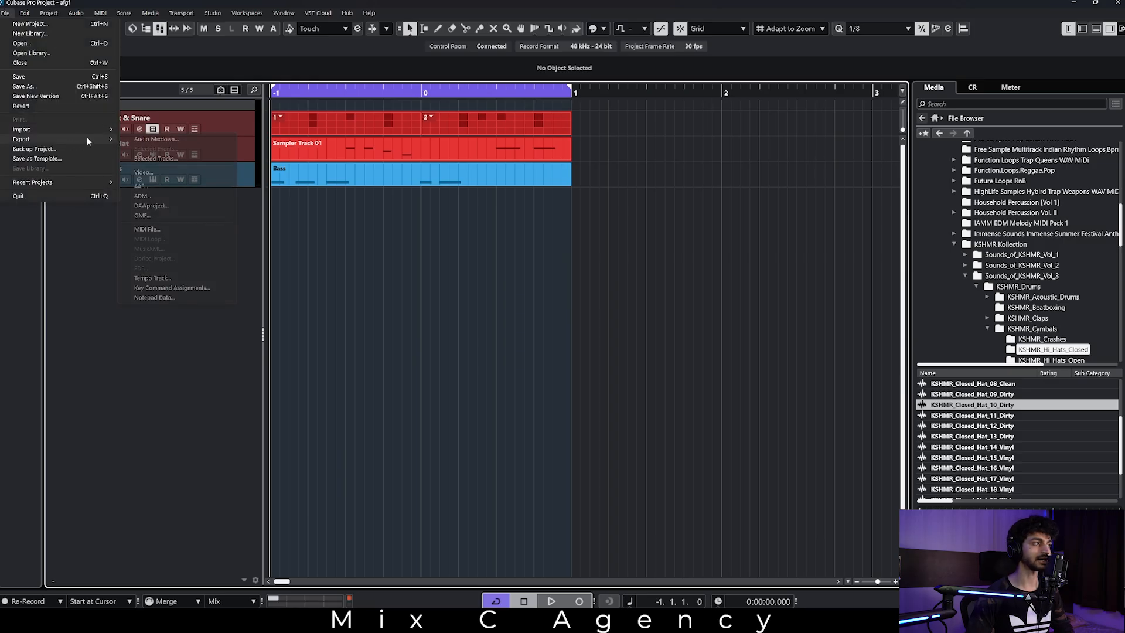
pyautogui.click(522, 444)
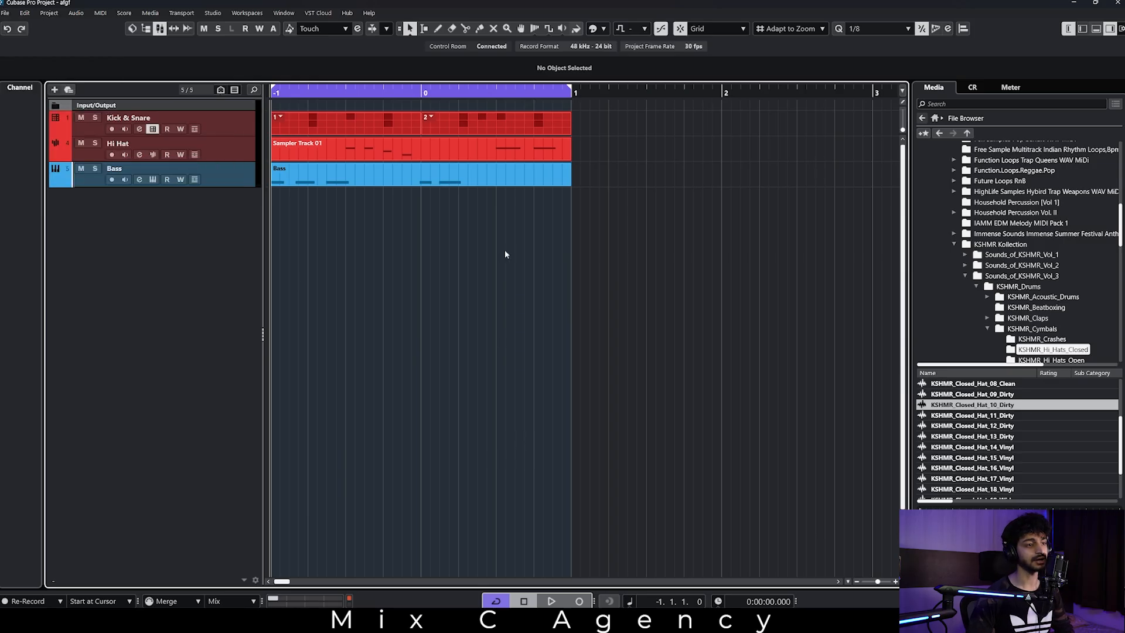
# Open the Key Commands window, look through the transport commands and their assigned shortcuts, and close the window.
pyautogui.click(25, 12)
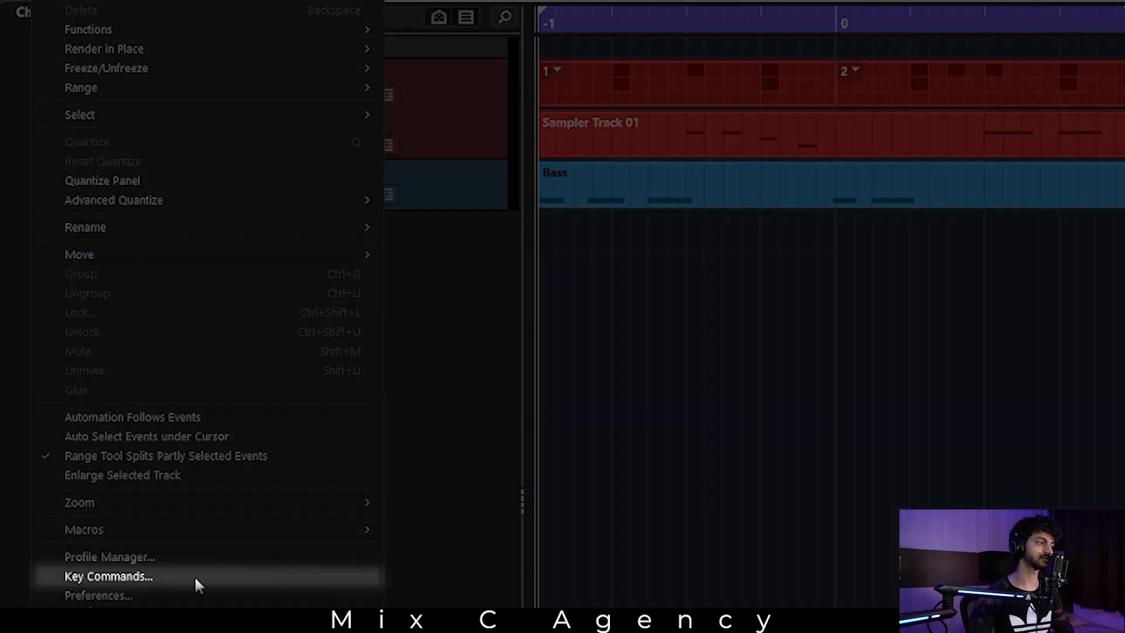
pyautogui.click(195, 575)
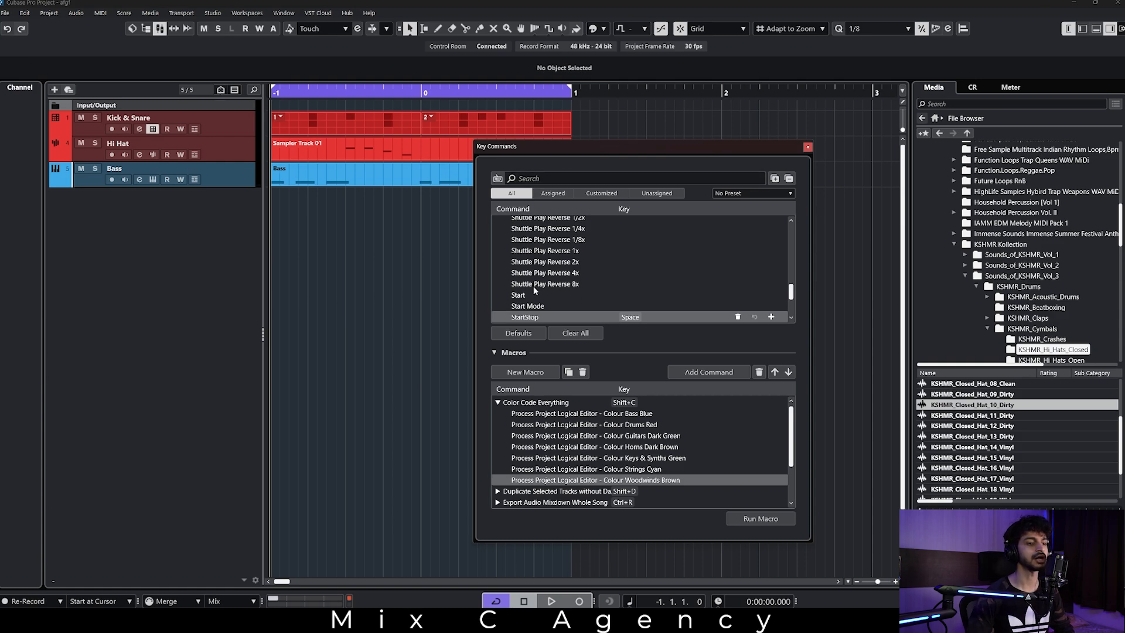
pyautogui.scroll(-3, 507, 290)
pyautogui.scroll(4, 579, 275)
pyautogui.scroll(10, 555, 268)
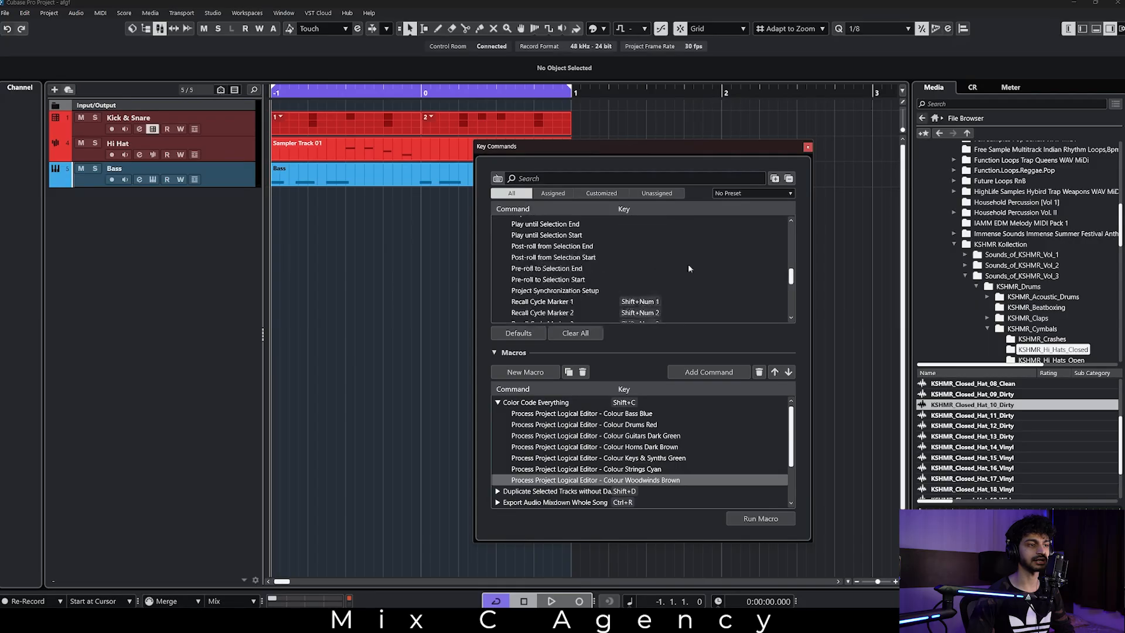
pyautogui.scroll(6, 708, 257)
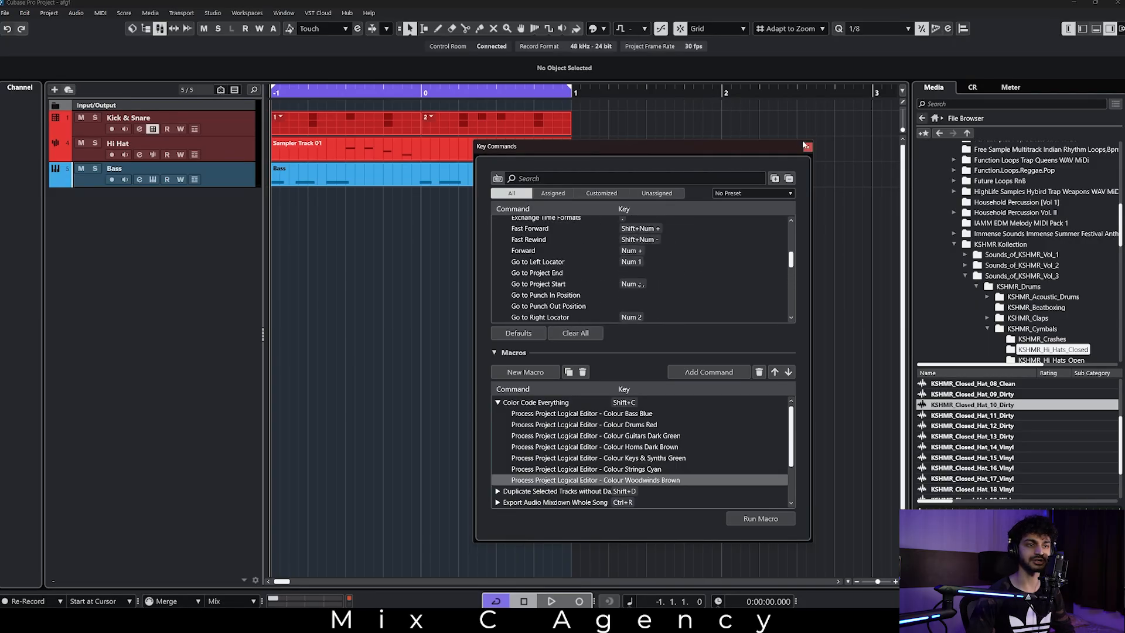
pyautogui.click(807, 147)
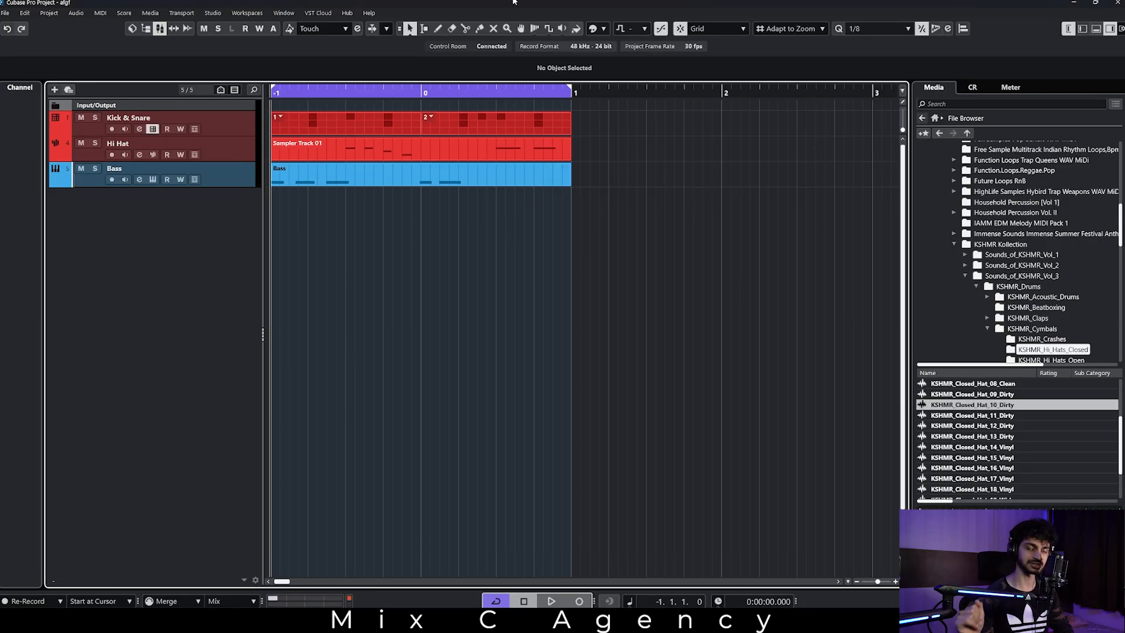